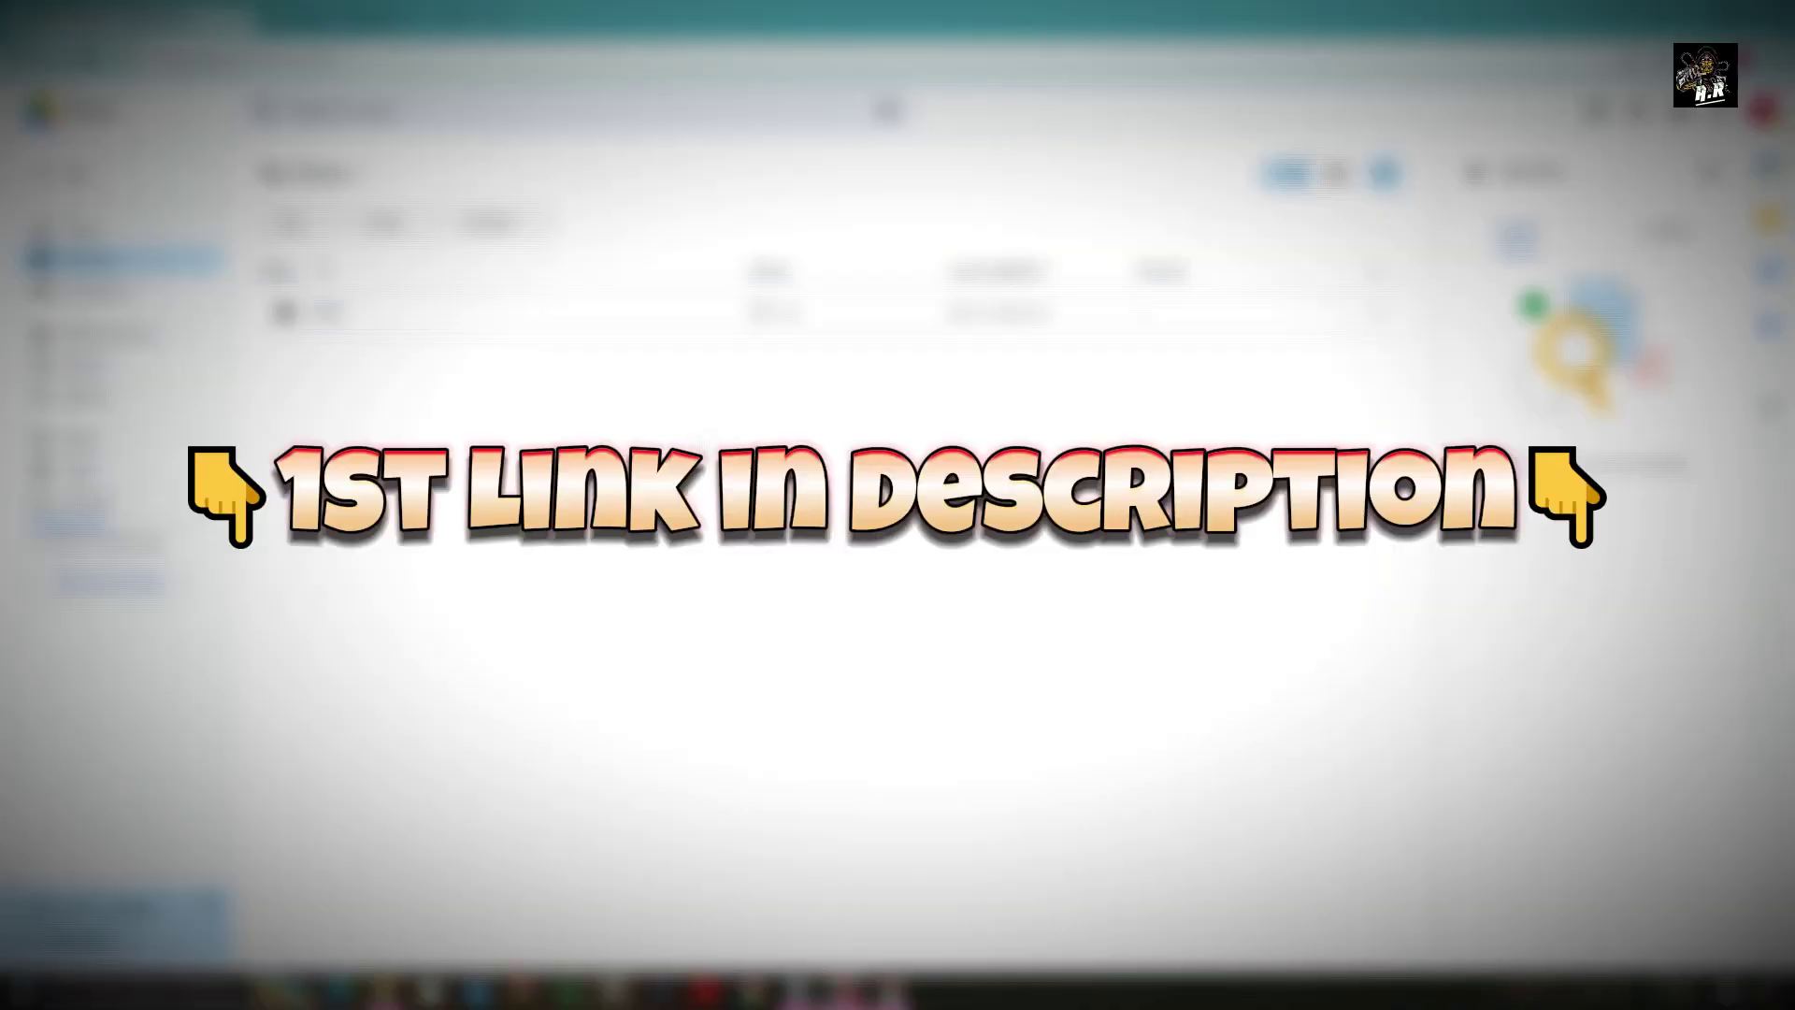
- Look over the EFLC folder and the 1080.zip archive in Google Drive
{"action": "left_click", "coordinate": [698, 454]}
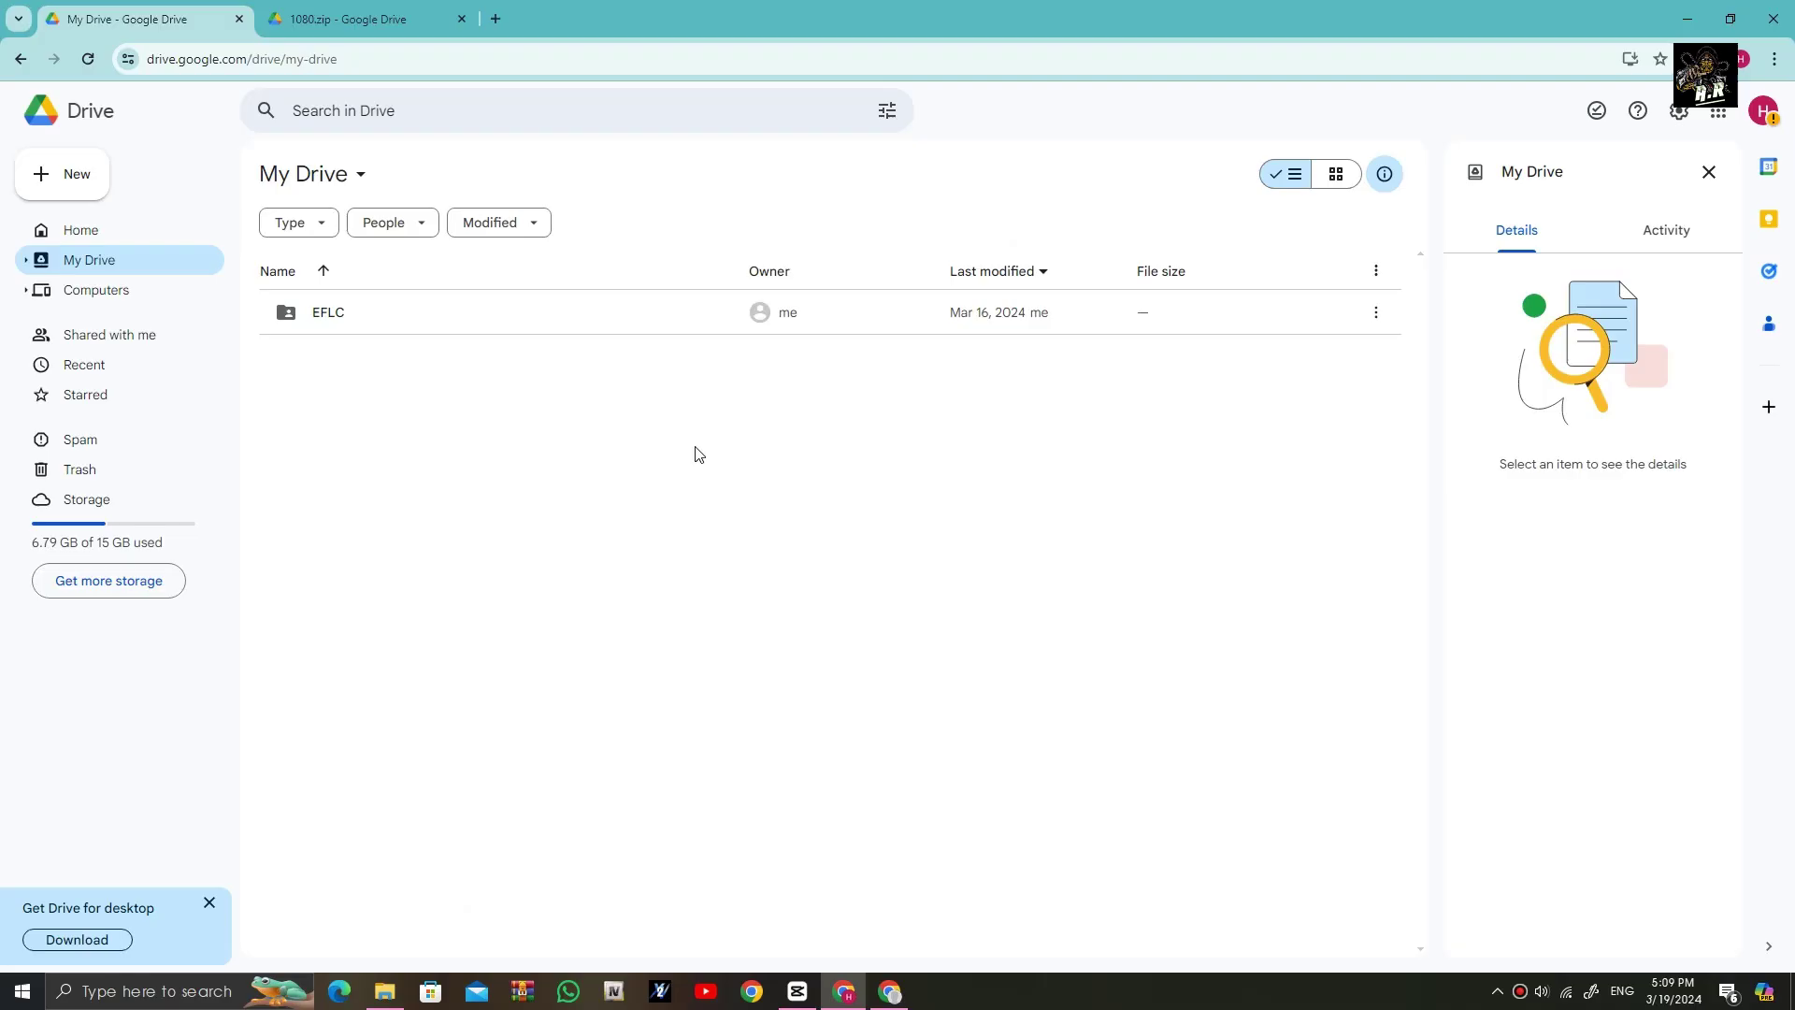
{"action": "left_click", "coordinate": [326, 317]}
{"action": "right_click", "coordinate": [325, 317]}
{"action": "left_click", "coordinate": [841, 496]}
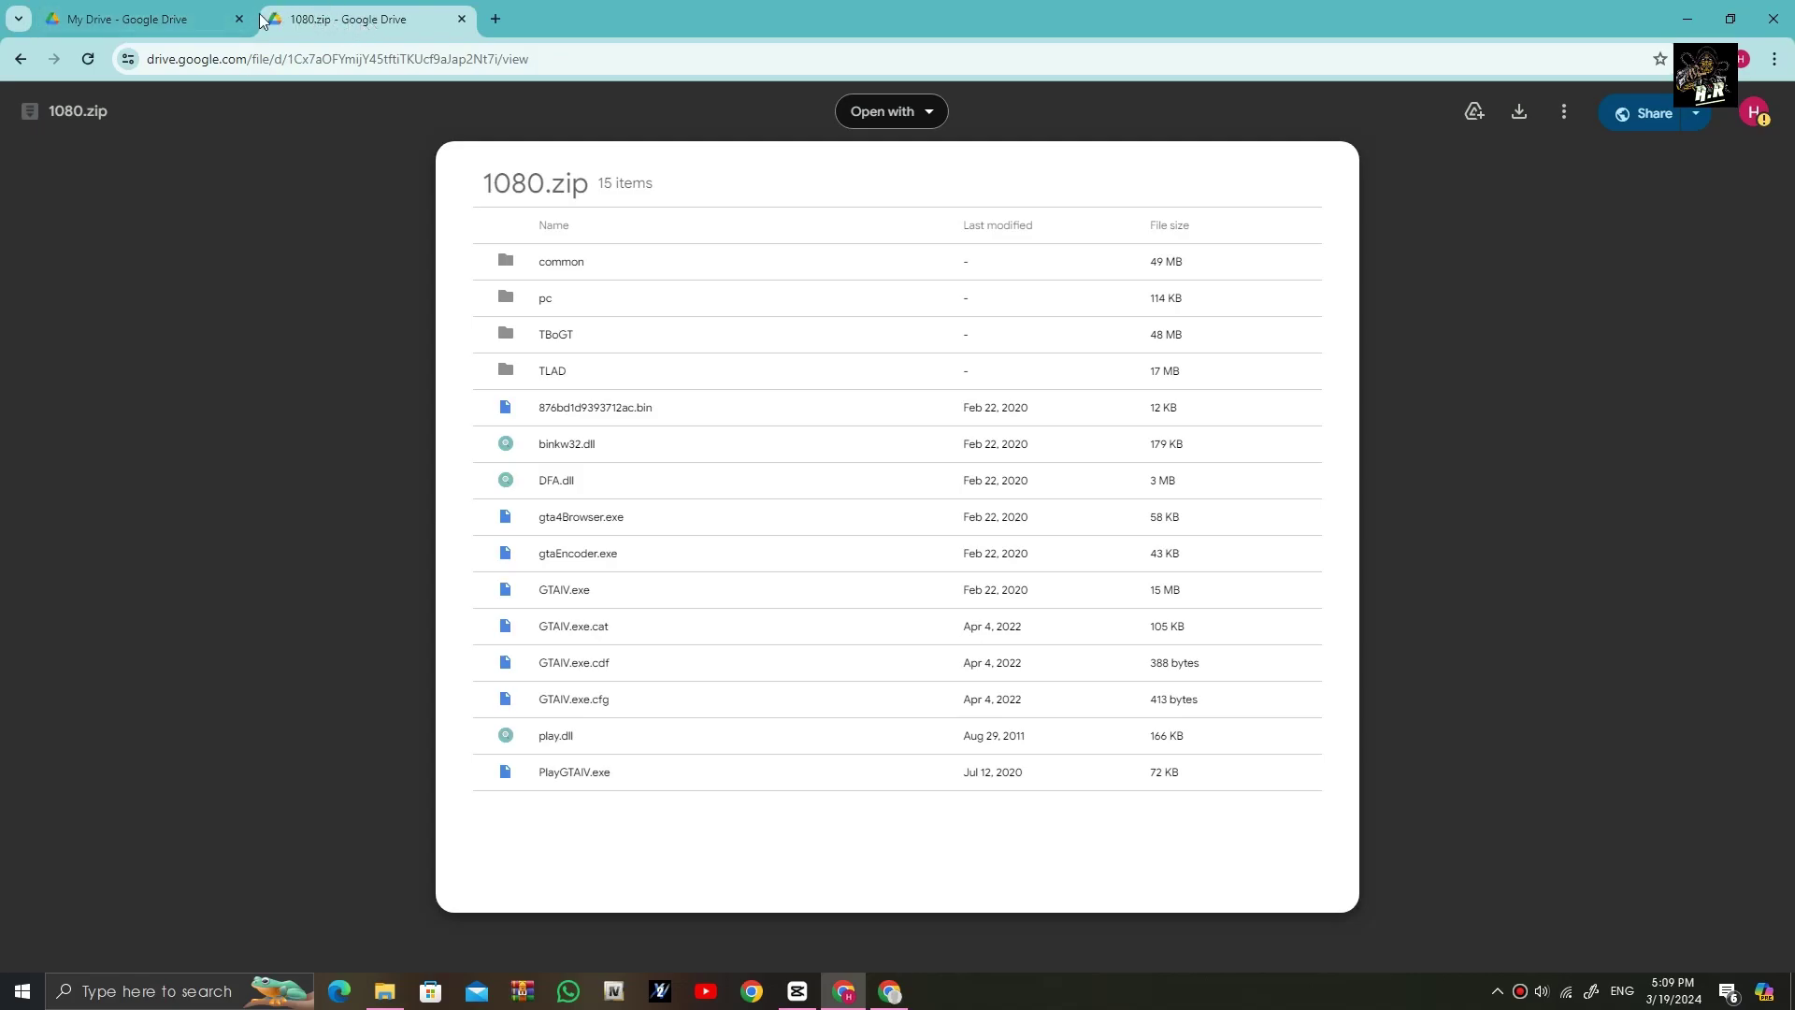
{"action": "left_click", "coordinate": [141, 19]}
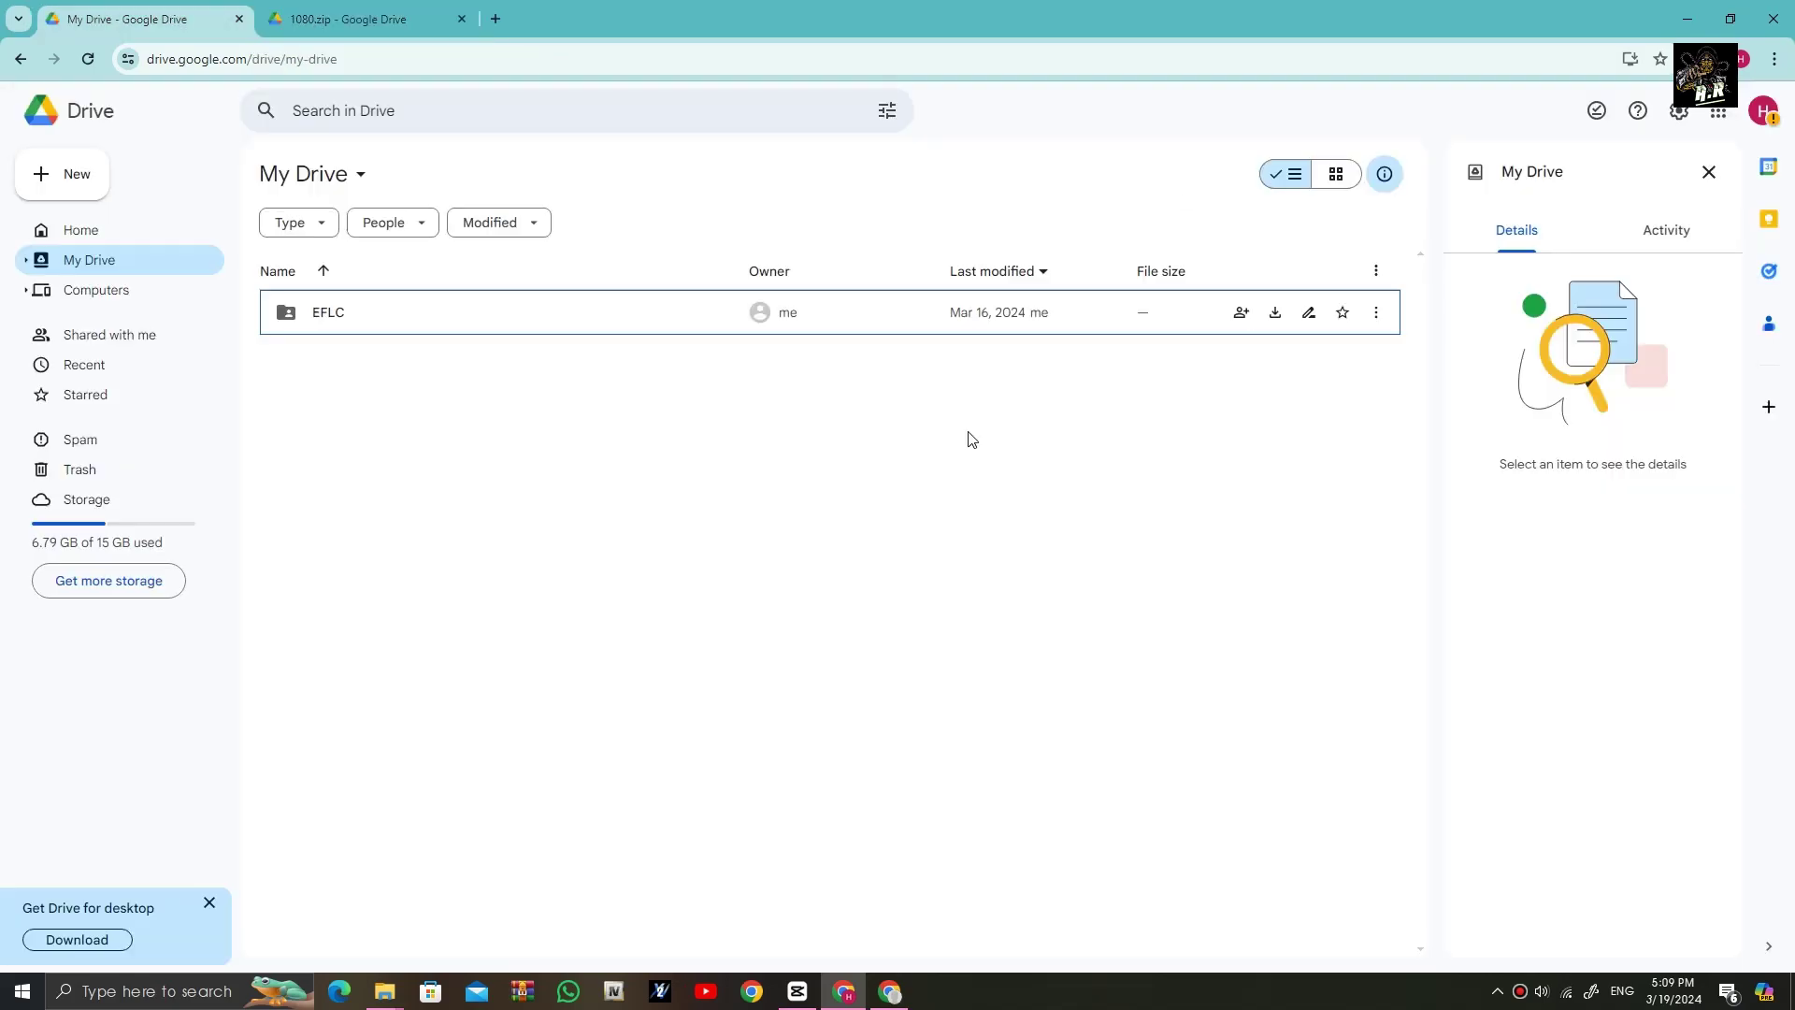
- Minimize the browser and switch to the mod4 folder in File Explorer
{"action": "left_click", "coordinate": [1701, 13]}
{"action": "mouse_move", "coordinate": [390, 993]}
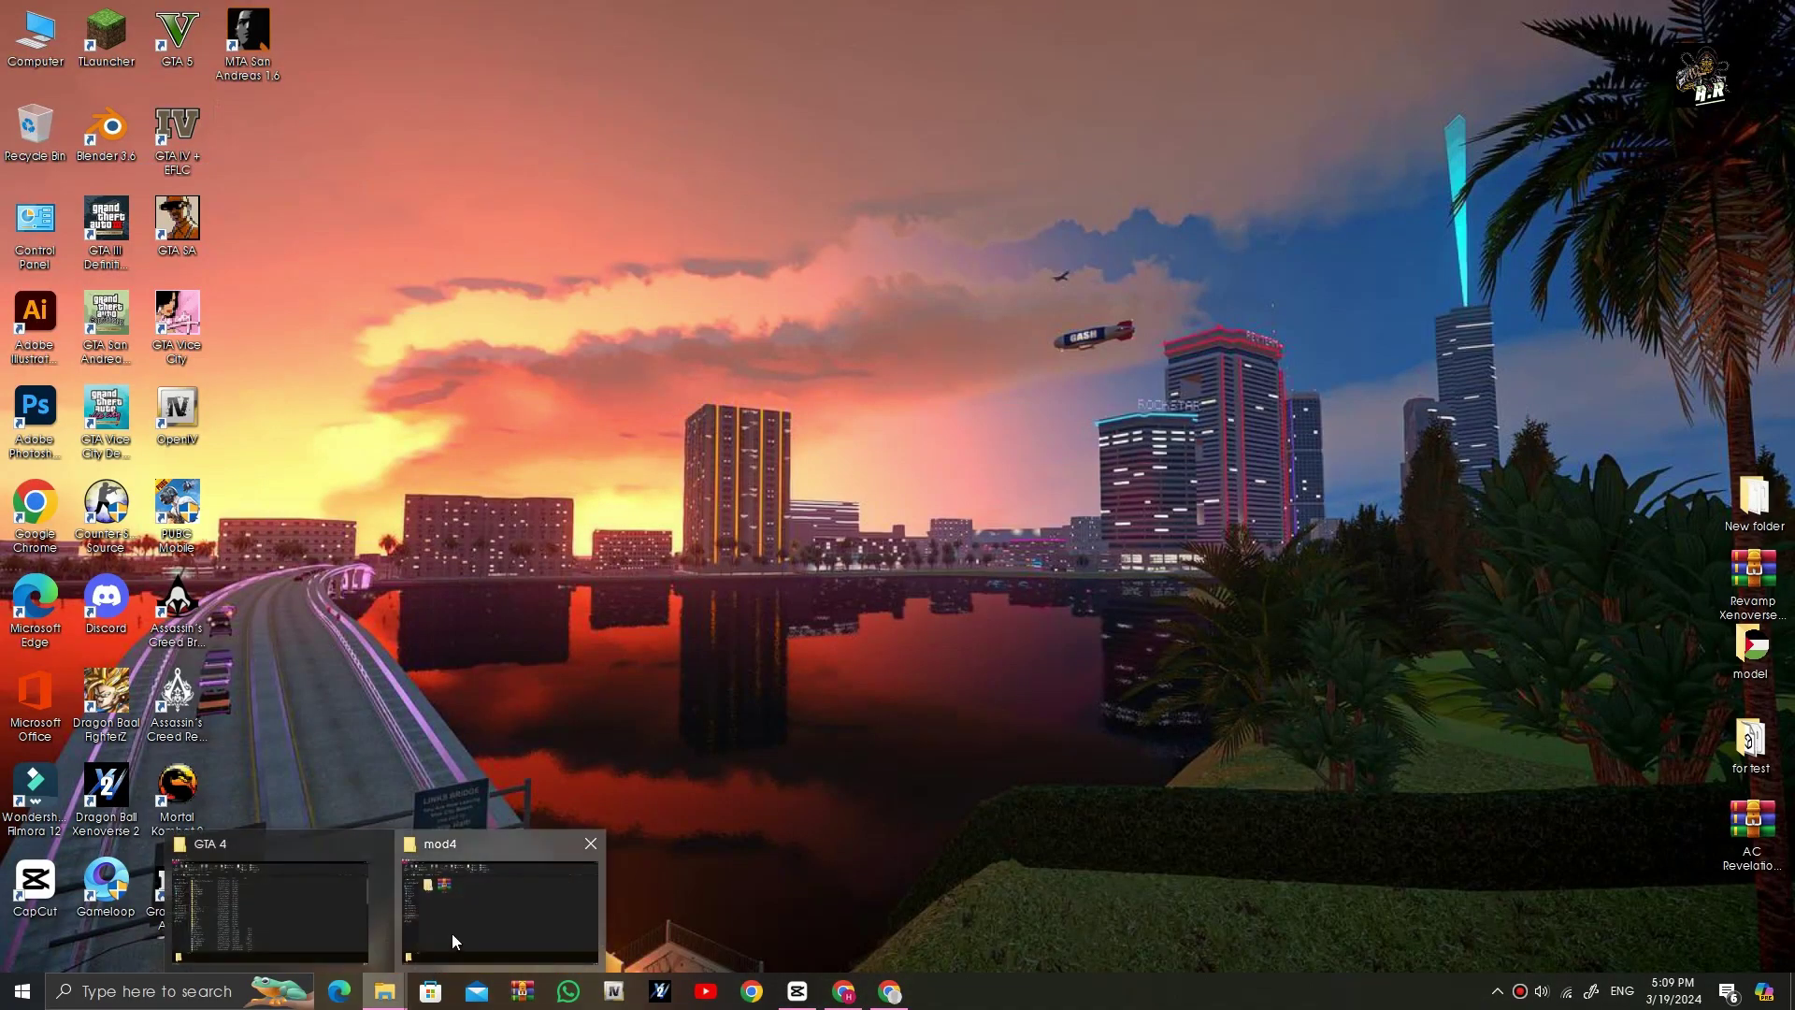
{"action": "left_click", "coordinate": [451, 933]}
{"action": "right_click", "coordinate": [507, 396]}
{"action": "left_click", "coordinate": [534, 486]}
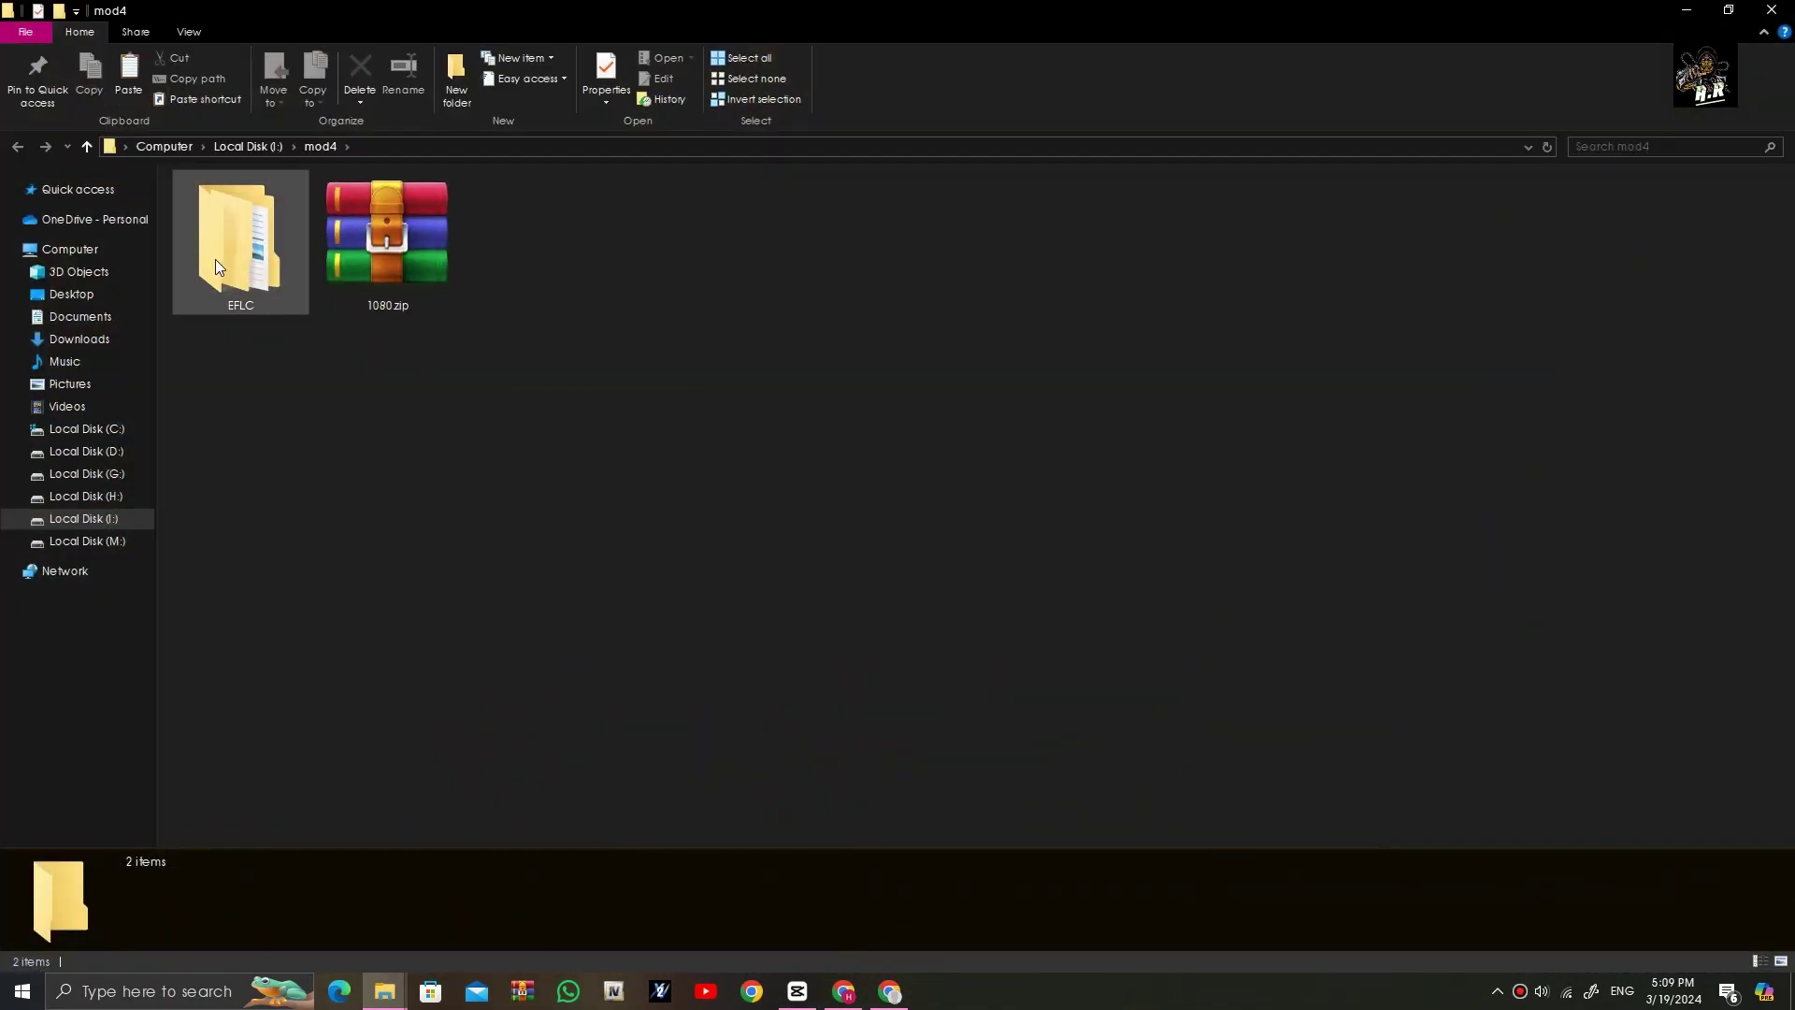
{"action": "left_click", "coordinate": [216, 260]}
{"action": "left_click", "coordinate": [384, 254]}
{"action": "left_click", "coordinate": [436, 398]}
{"action": "right_click", "coordinate": [449, 356]}
{"action": "left_click", "coordinate": [481, 460]}
{"action": "right_click", "coordinate": [523, 348]}
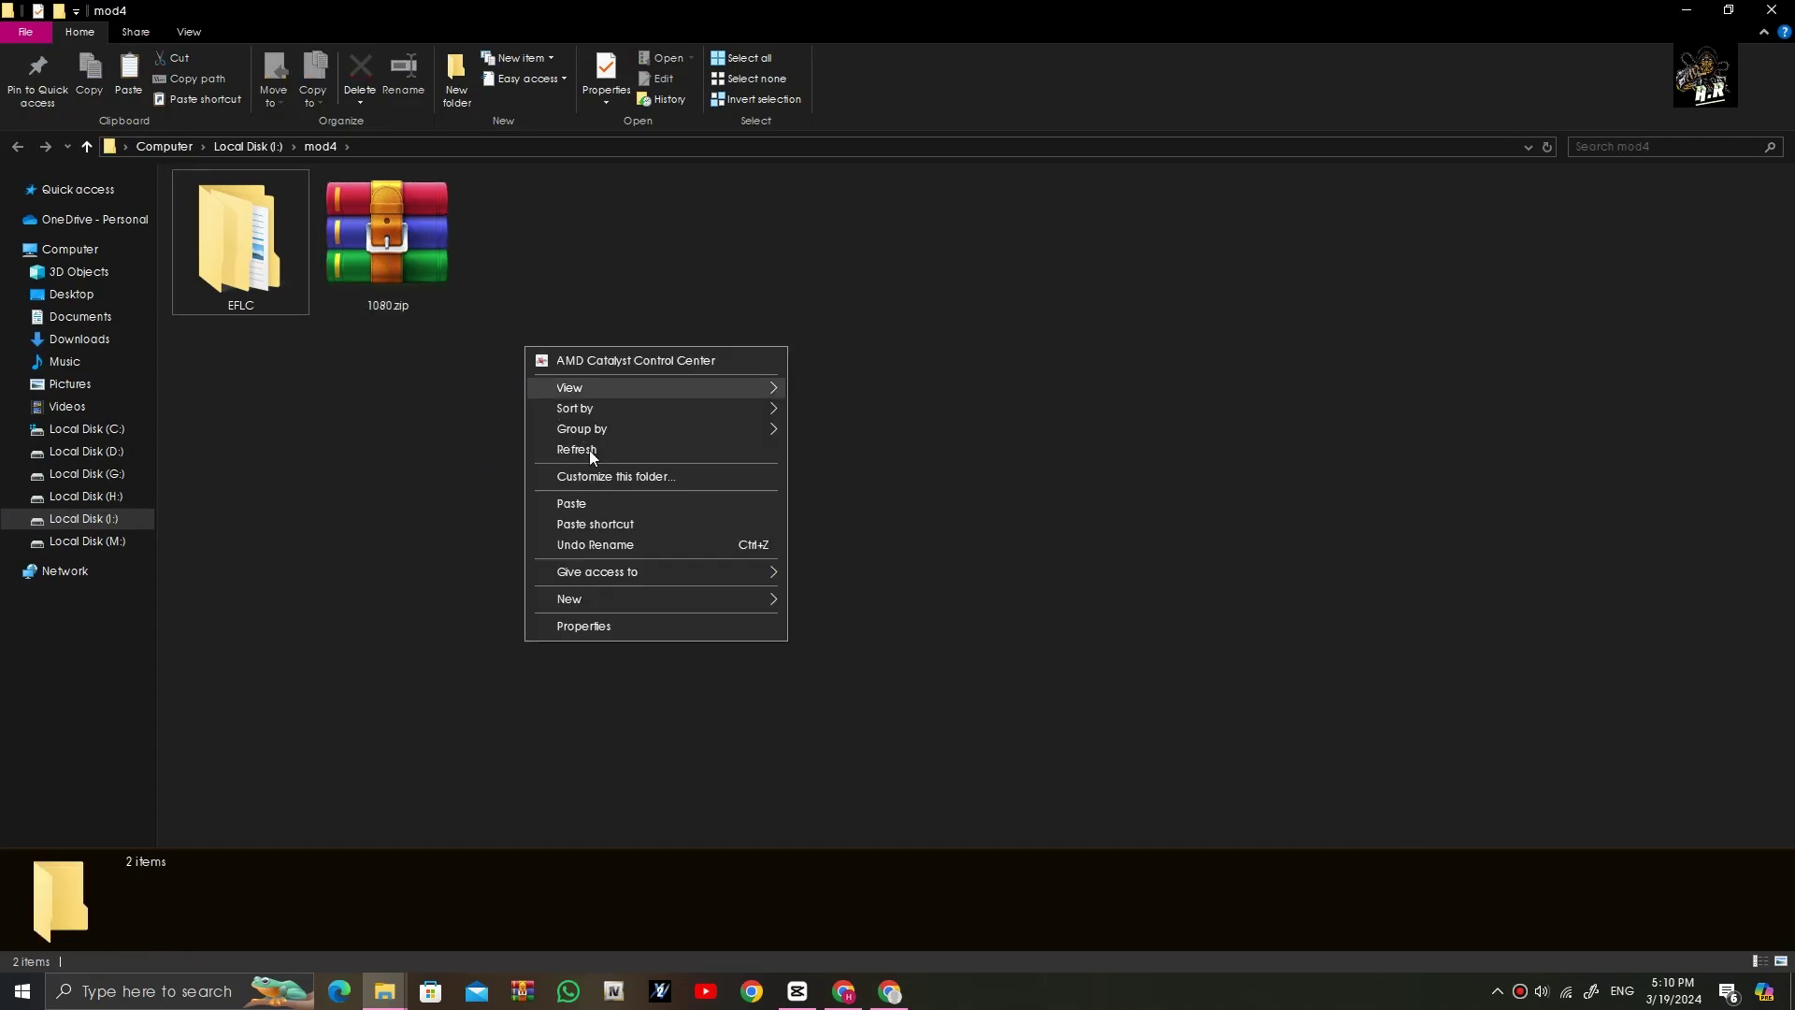
{"action": "left_click", "coordinate": [591, 453]}
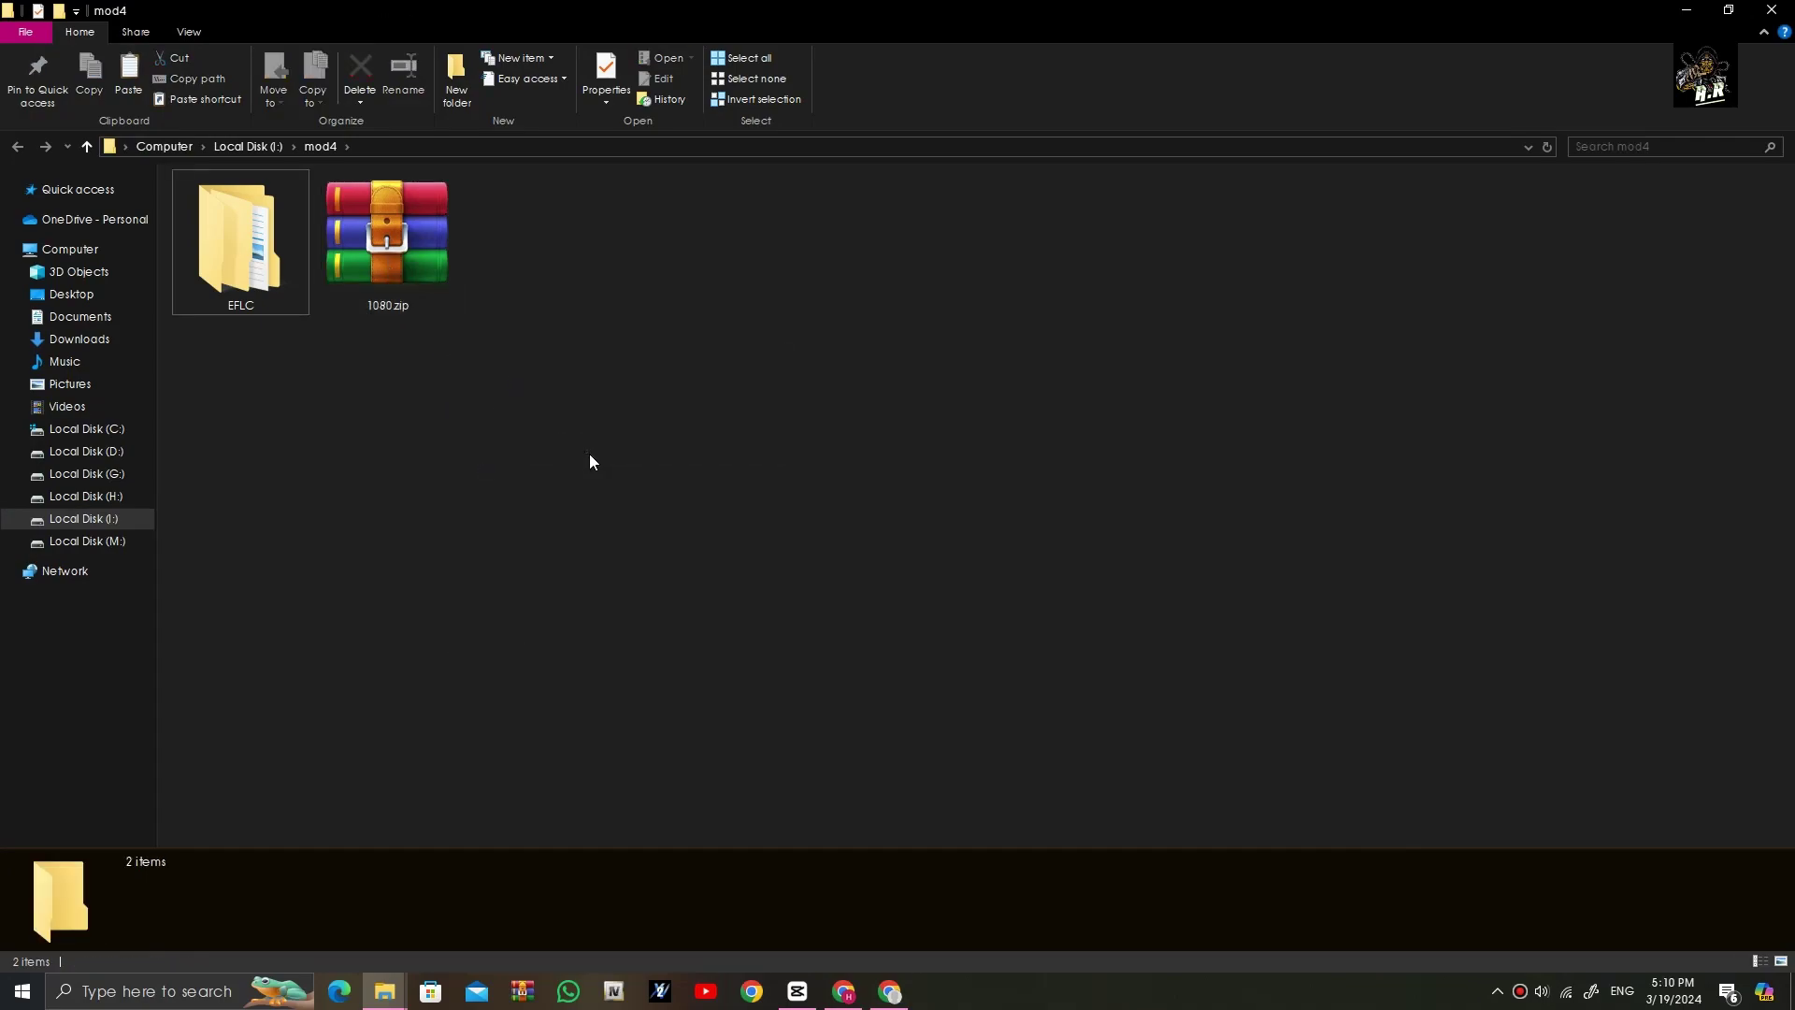
- Extract 1080.zip into its own 1080 folder inside mod4 and open the extracted folder
{"action": "right_click", "coordinate": [395, 258]}
{"action": "left_click", "coordinate": [443, 398]}
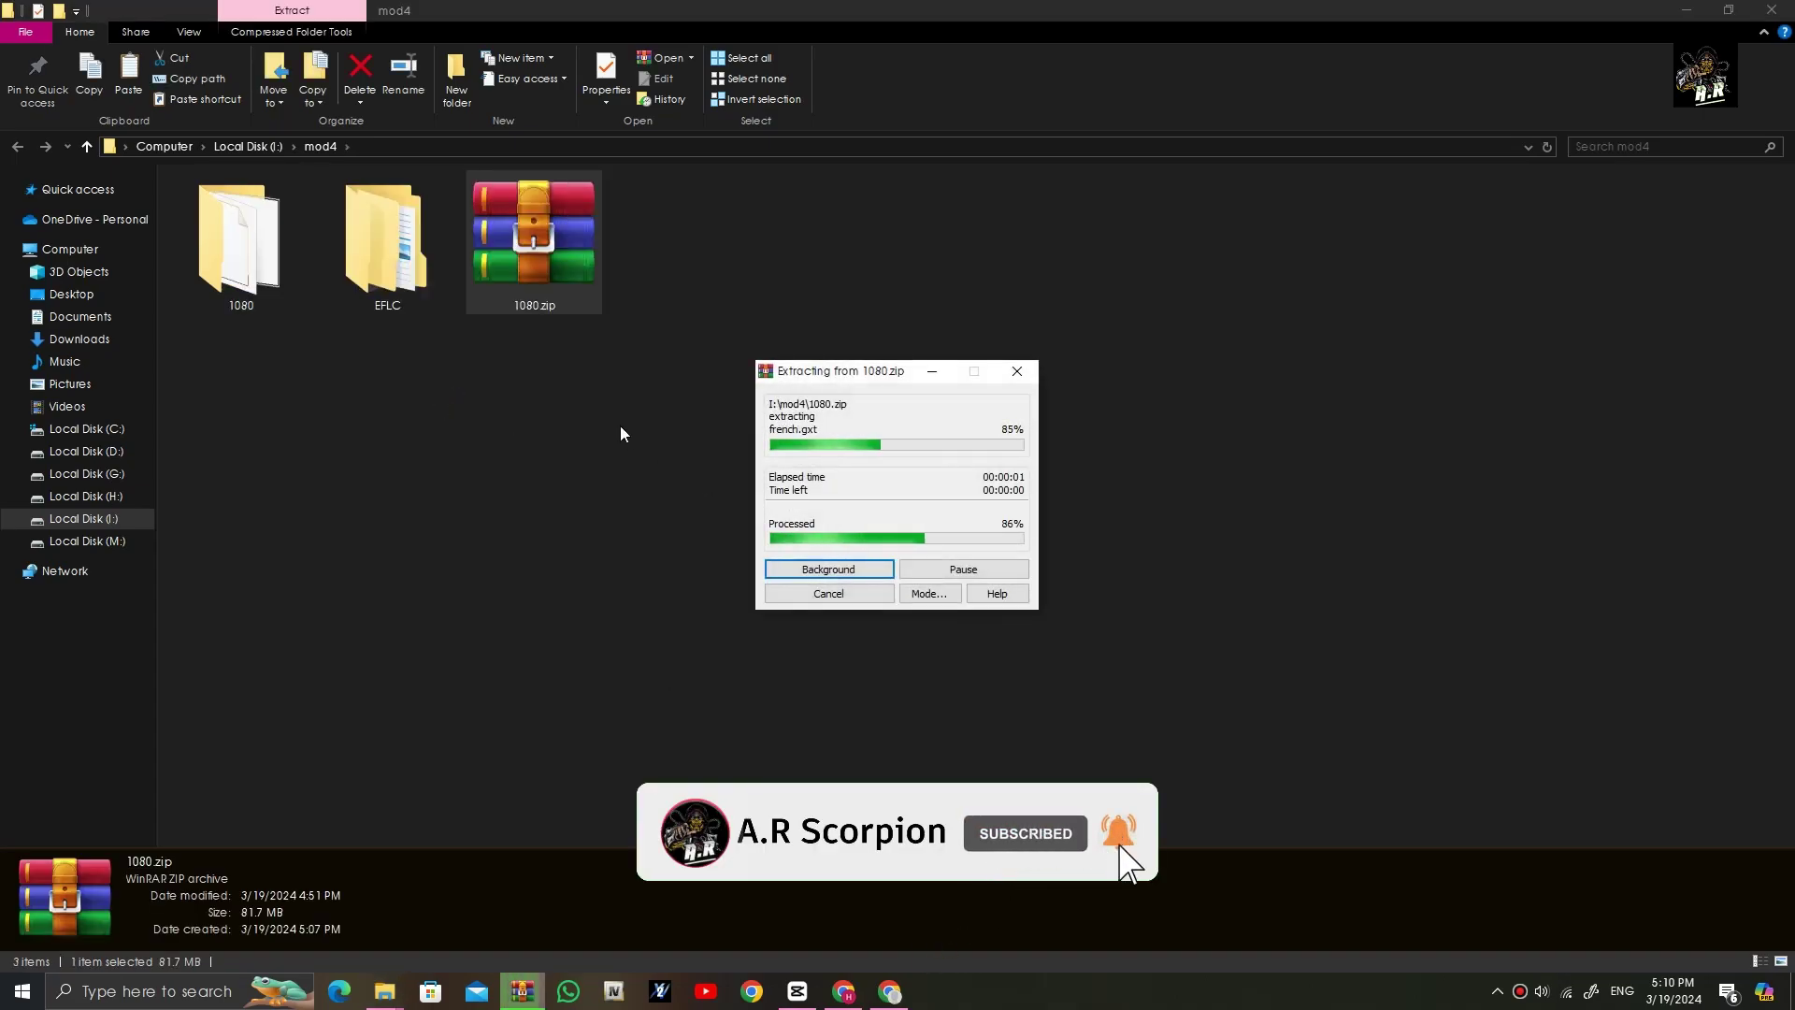
{"action": "double_click", "coordinate": [273, 282]}
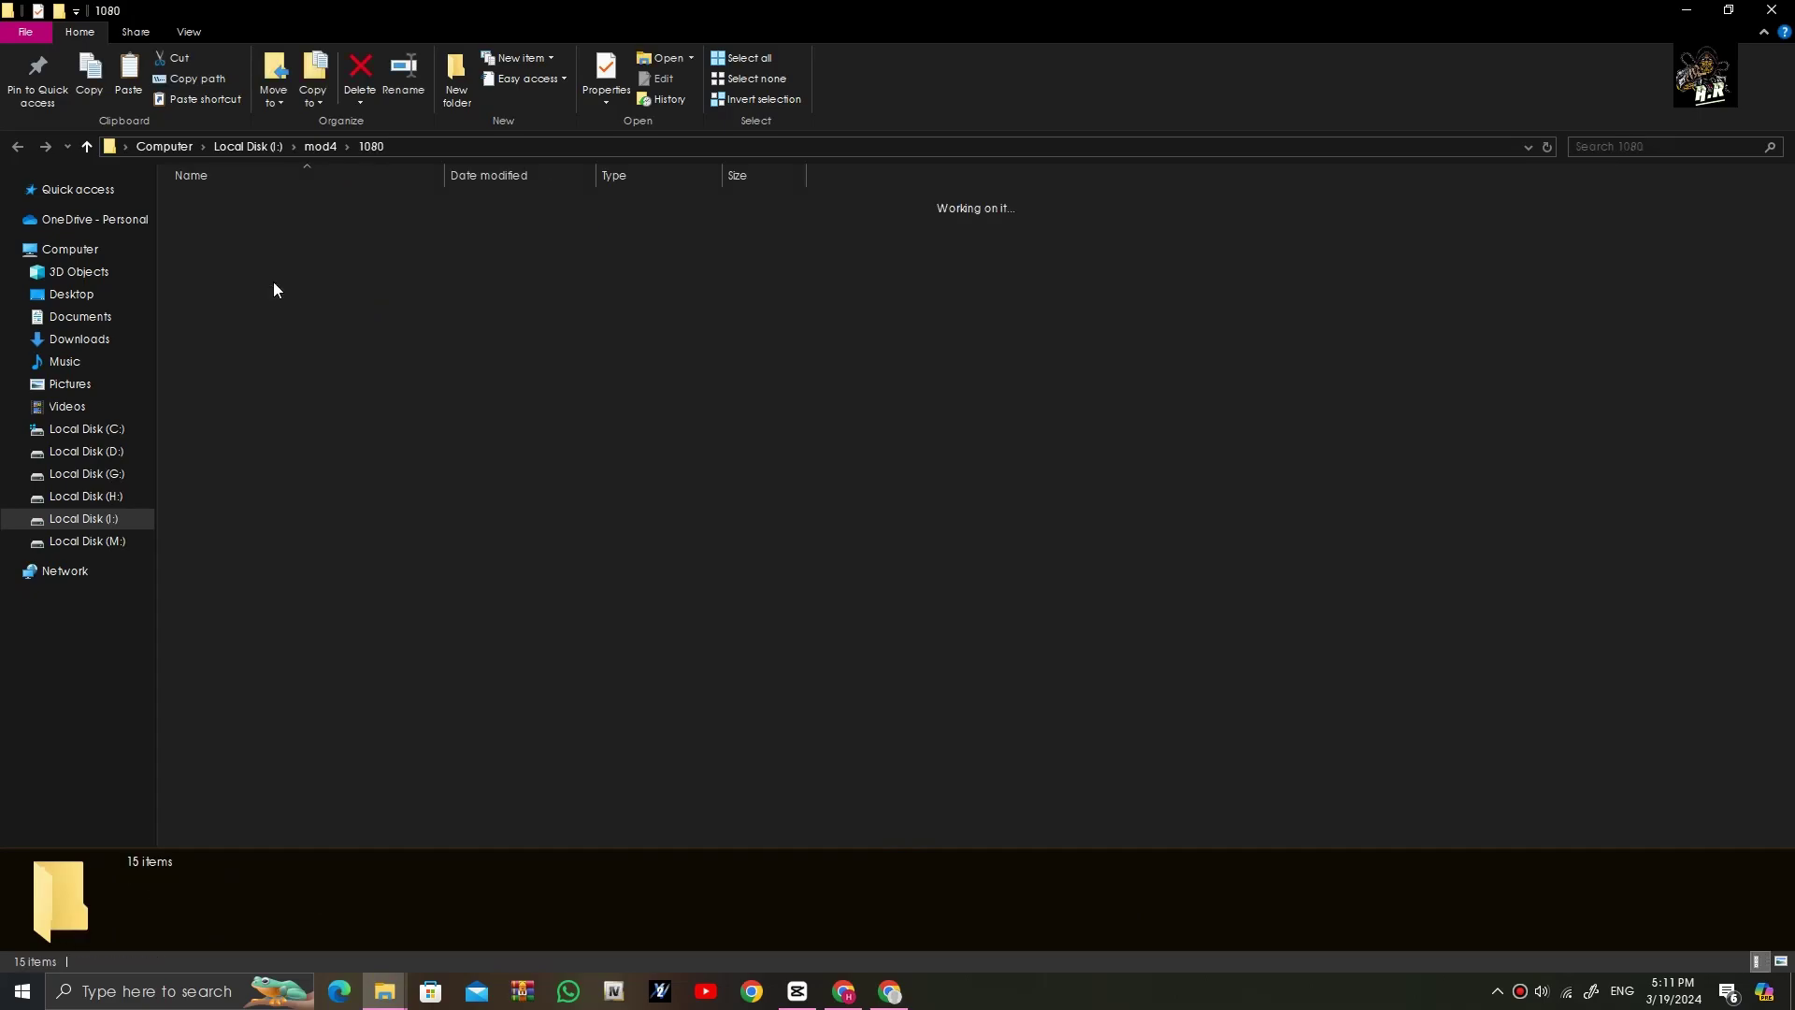
- Arrange the GTA 4 game folder and the extracted 1080 folder side by side, with 1080 on the right half
{"action": "key", "text": "super+Right"}
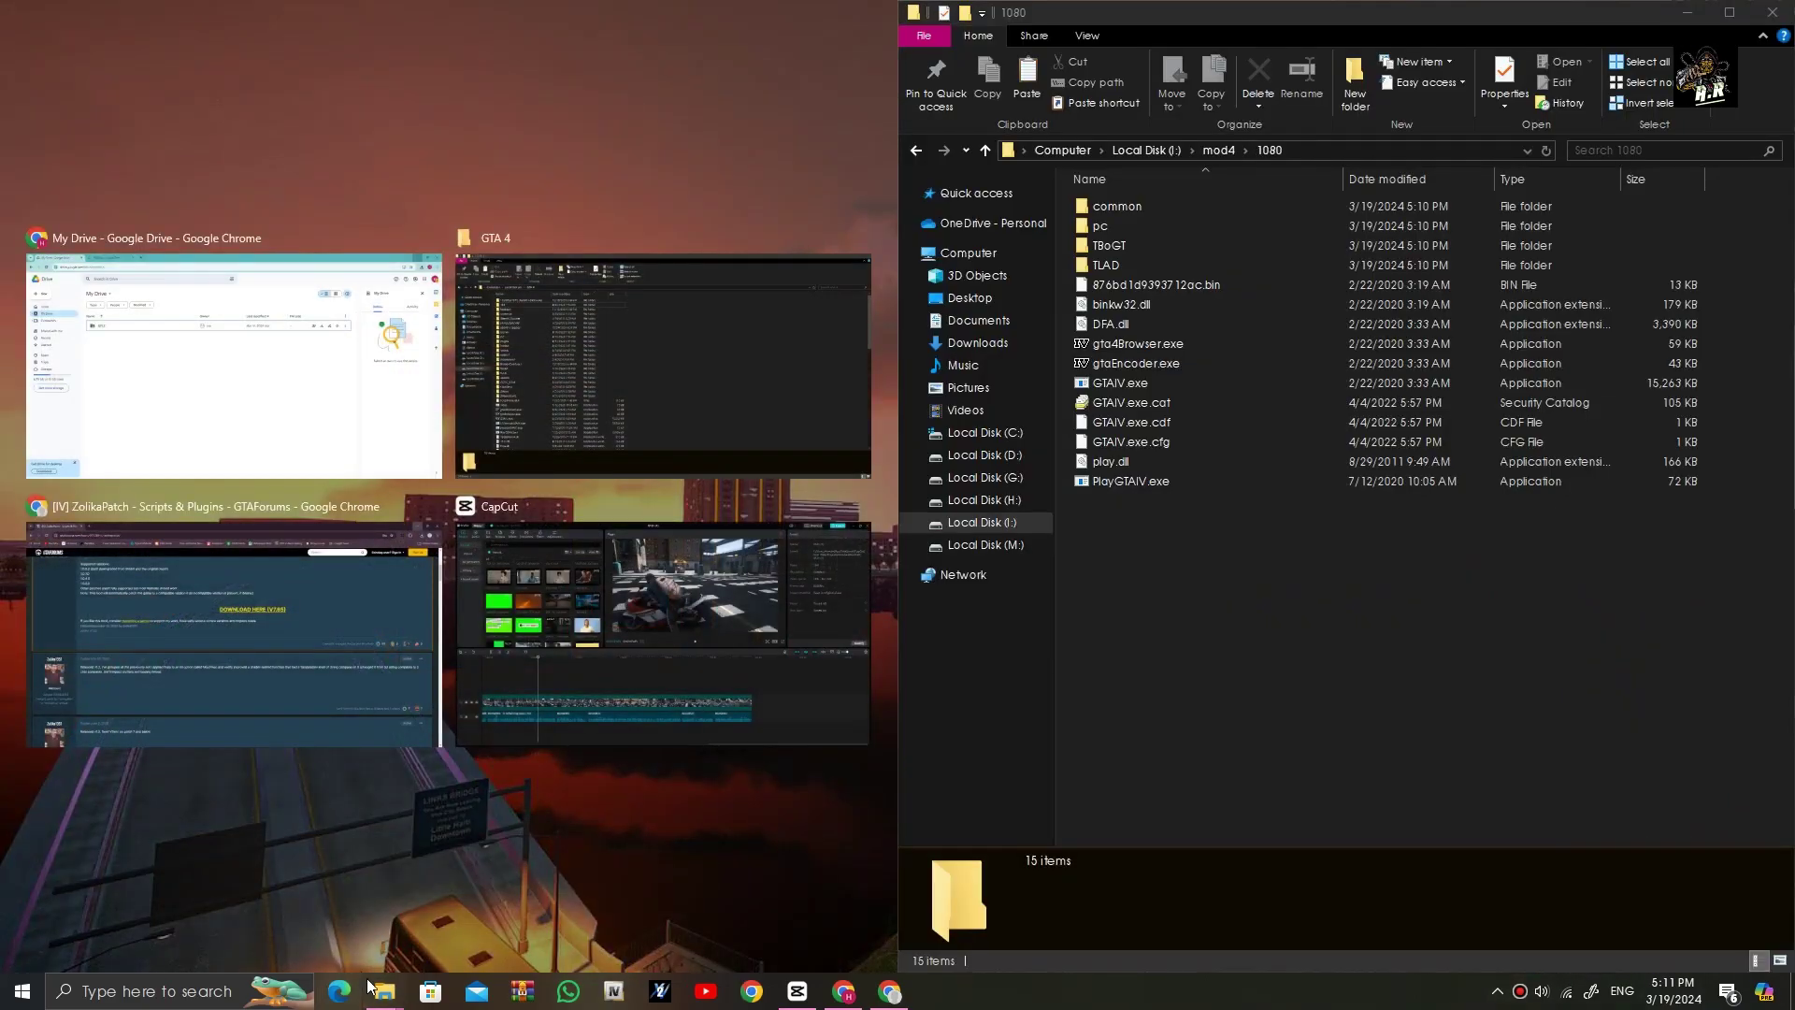
{"action": "left_click", "coordinate": [384, 991]}
{"action": "key", "text": "alt+Tab"}
{"action": "key", "text": "super+Left"}
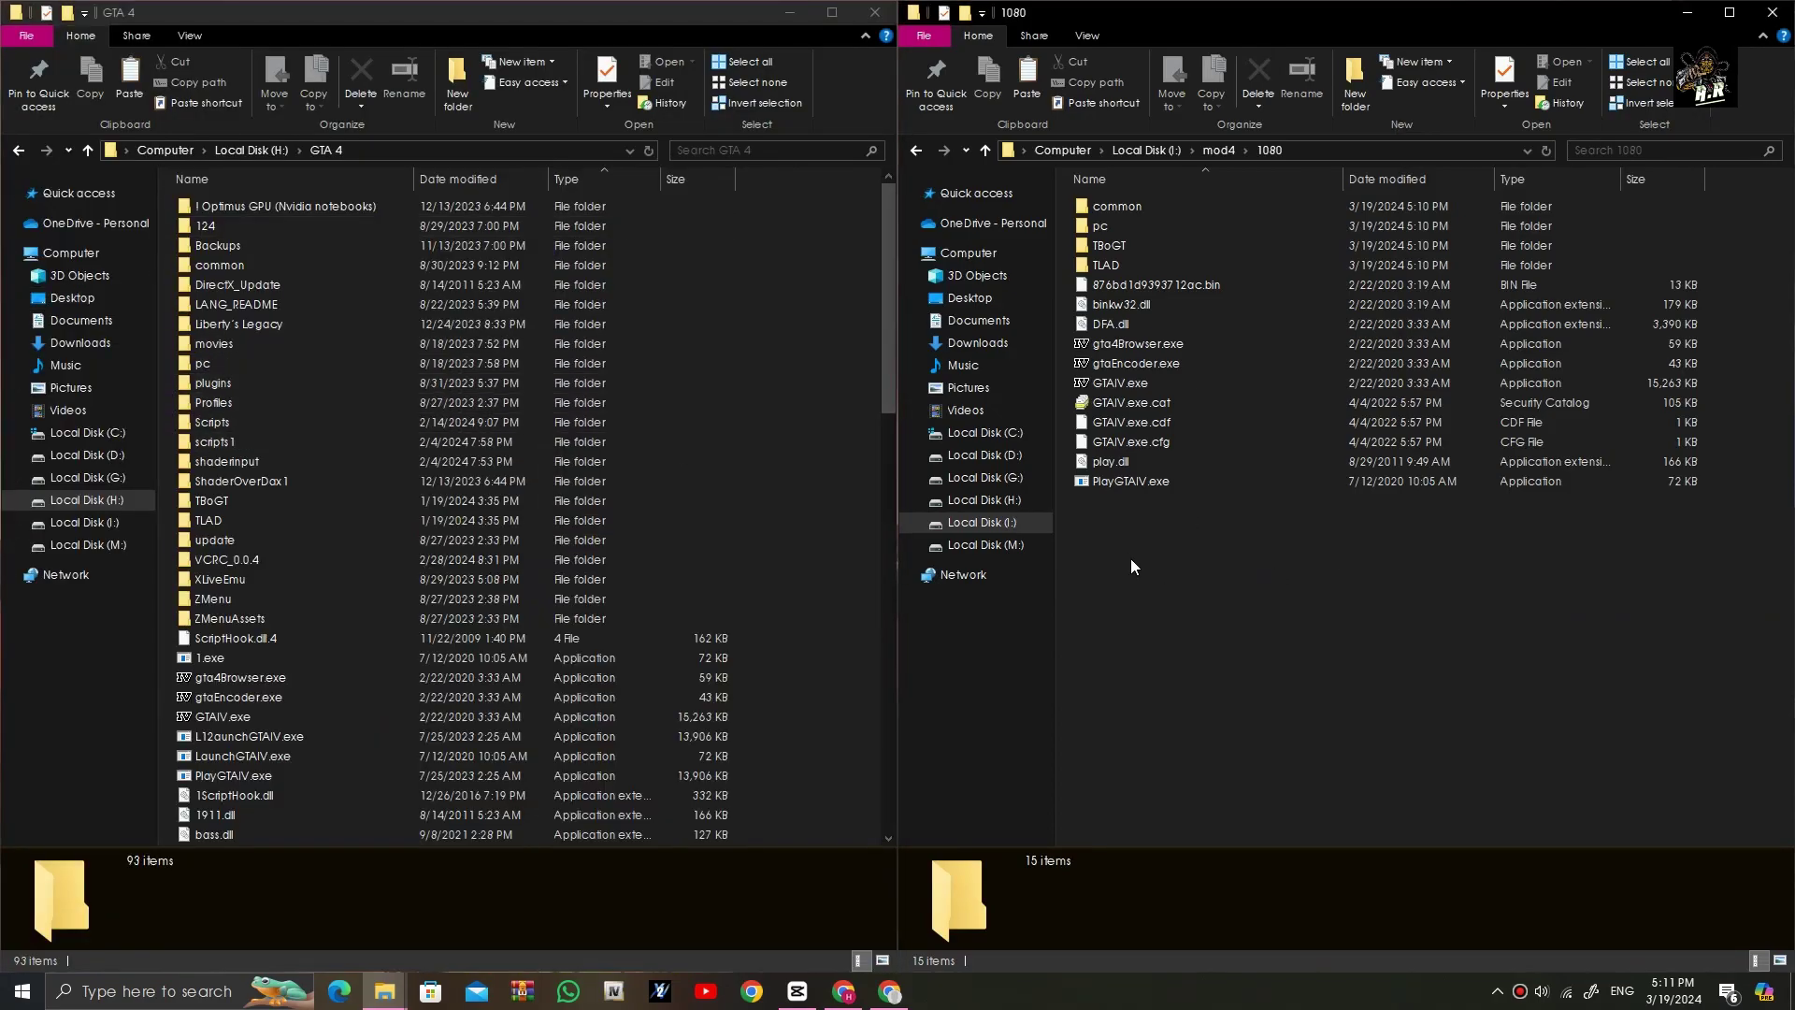
- Copy all items from the 1080 folder into the GTA 4 folder, replacing the files that have the same names
{"action": "left_click_drag", "start_coordinate": [1139, 537], "coordinate": [785, 497]}
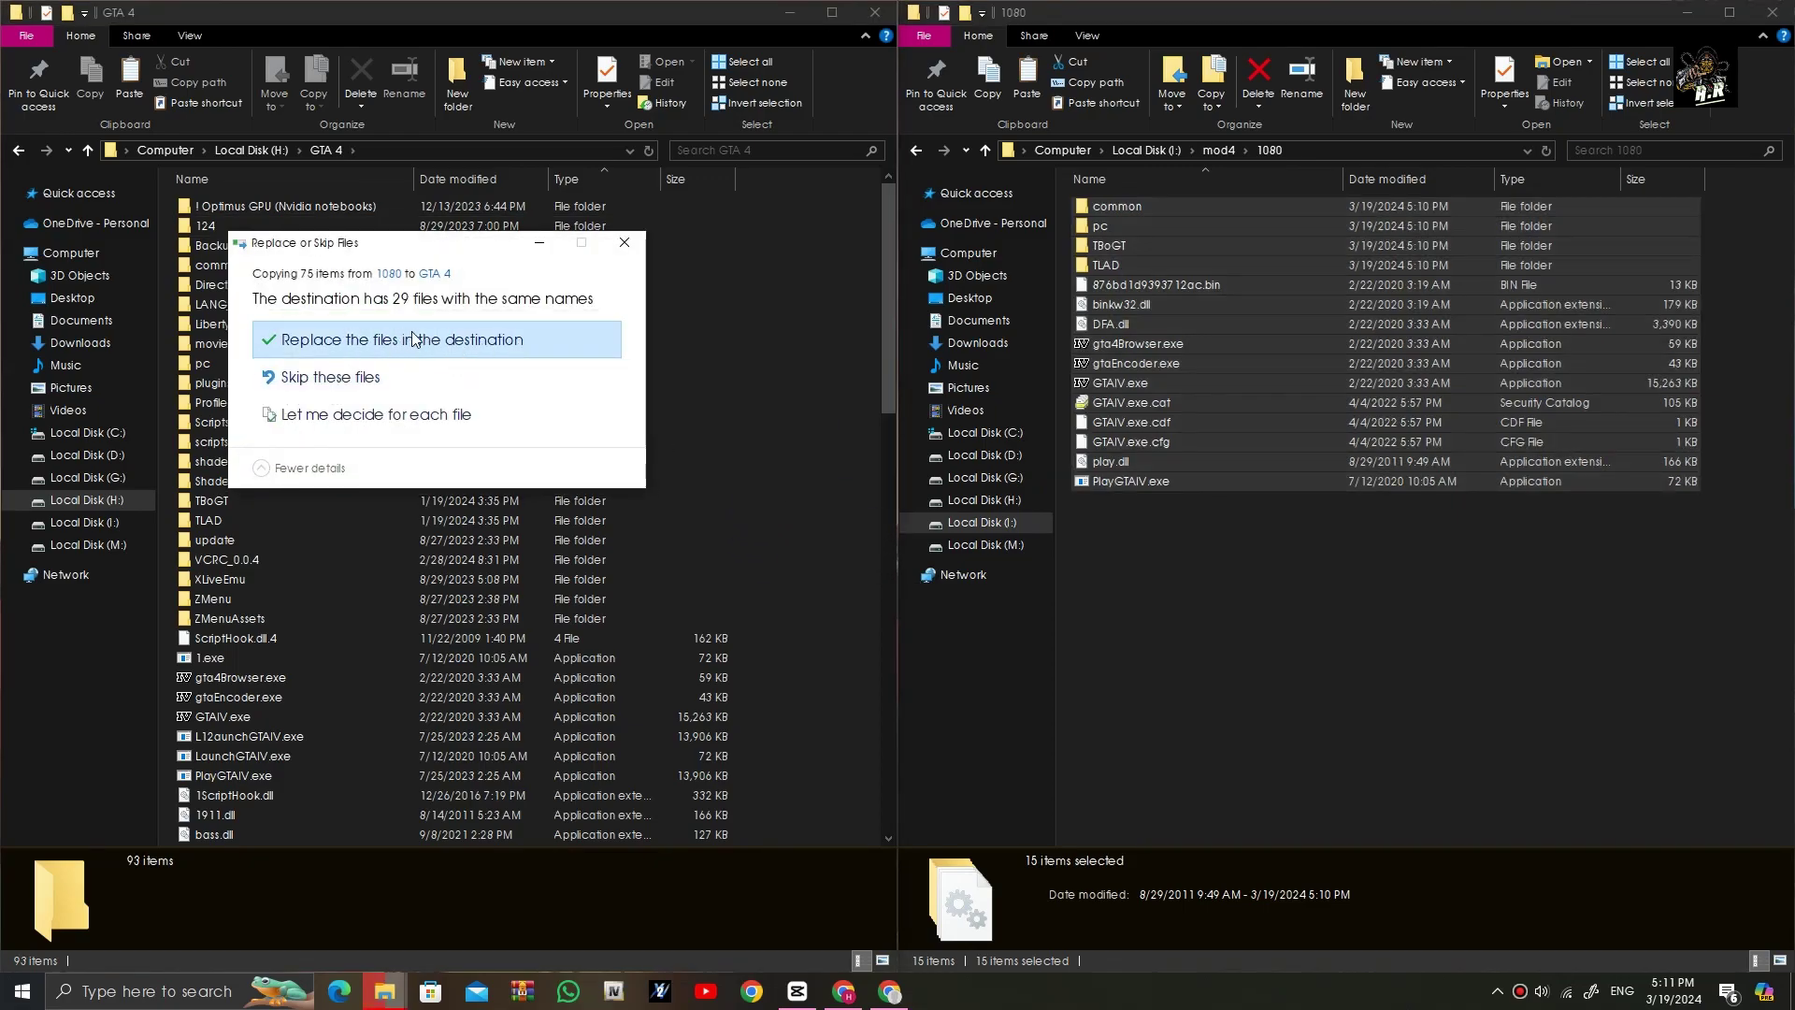
{"action": "left_click", "coordinate": [419, 342]}
{"action": "scroll", "coordinate": [773, 466], "scroll_direction": "down", "scroll_amount": 5}
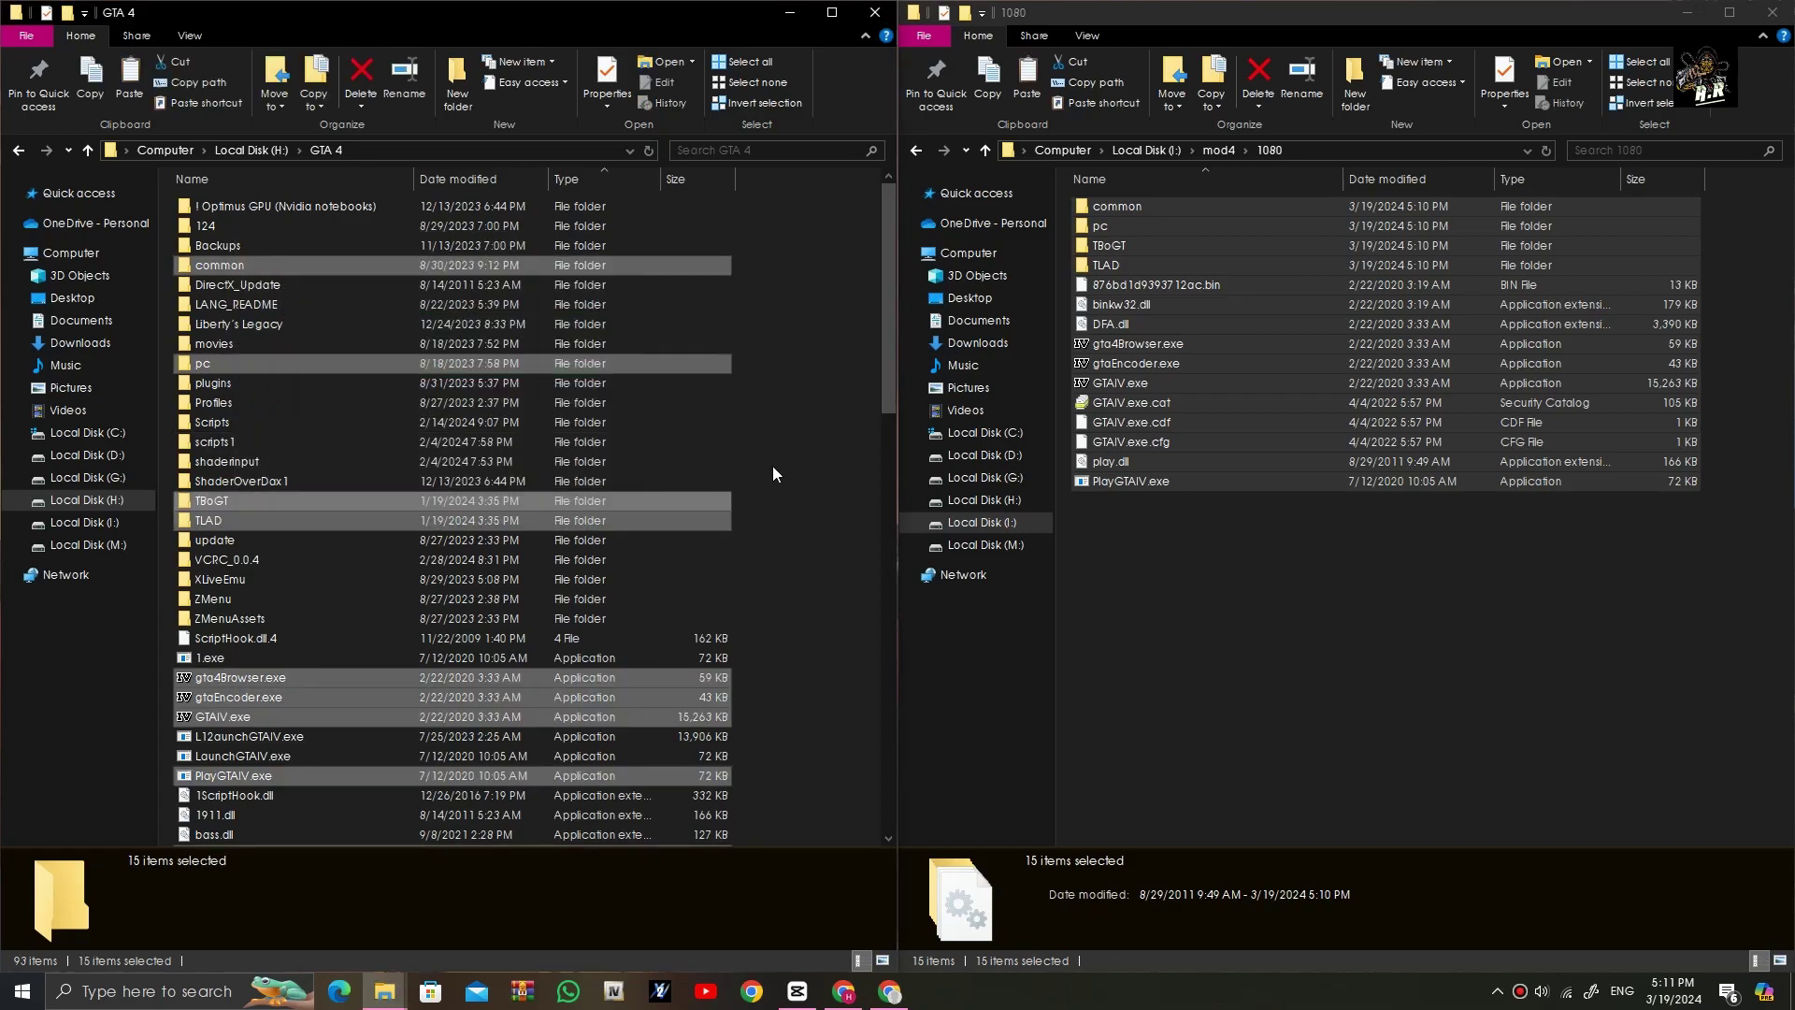
{"action": "left_click", "coordinate": [770, 473]}
- Rename LaunchGTAIV.exe in the GTA 4 folder to backupLaunchGTAIV.exe
{"action": "left_click", "coordinate": [241, 461]}
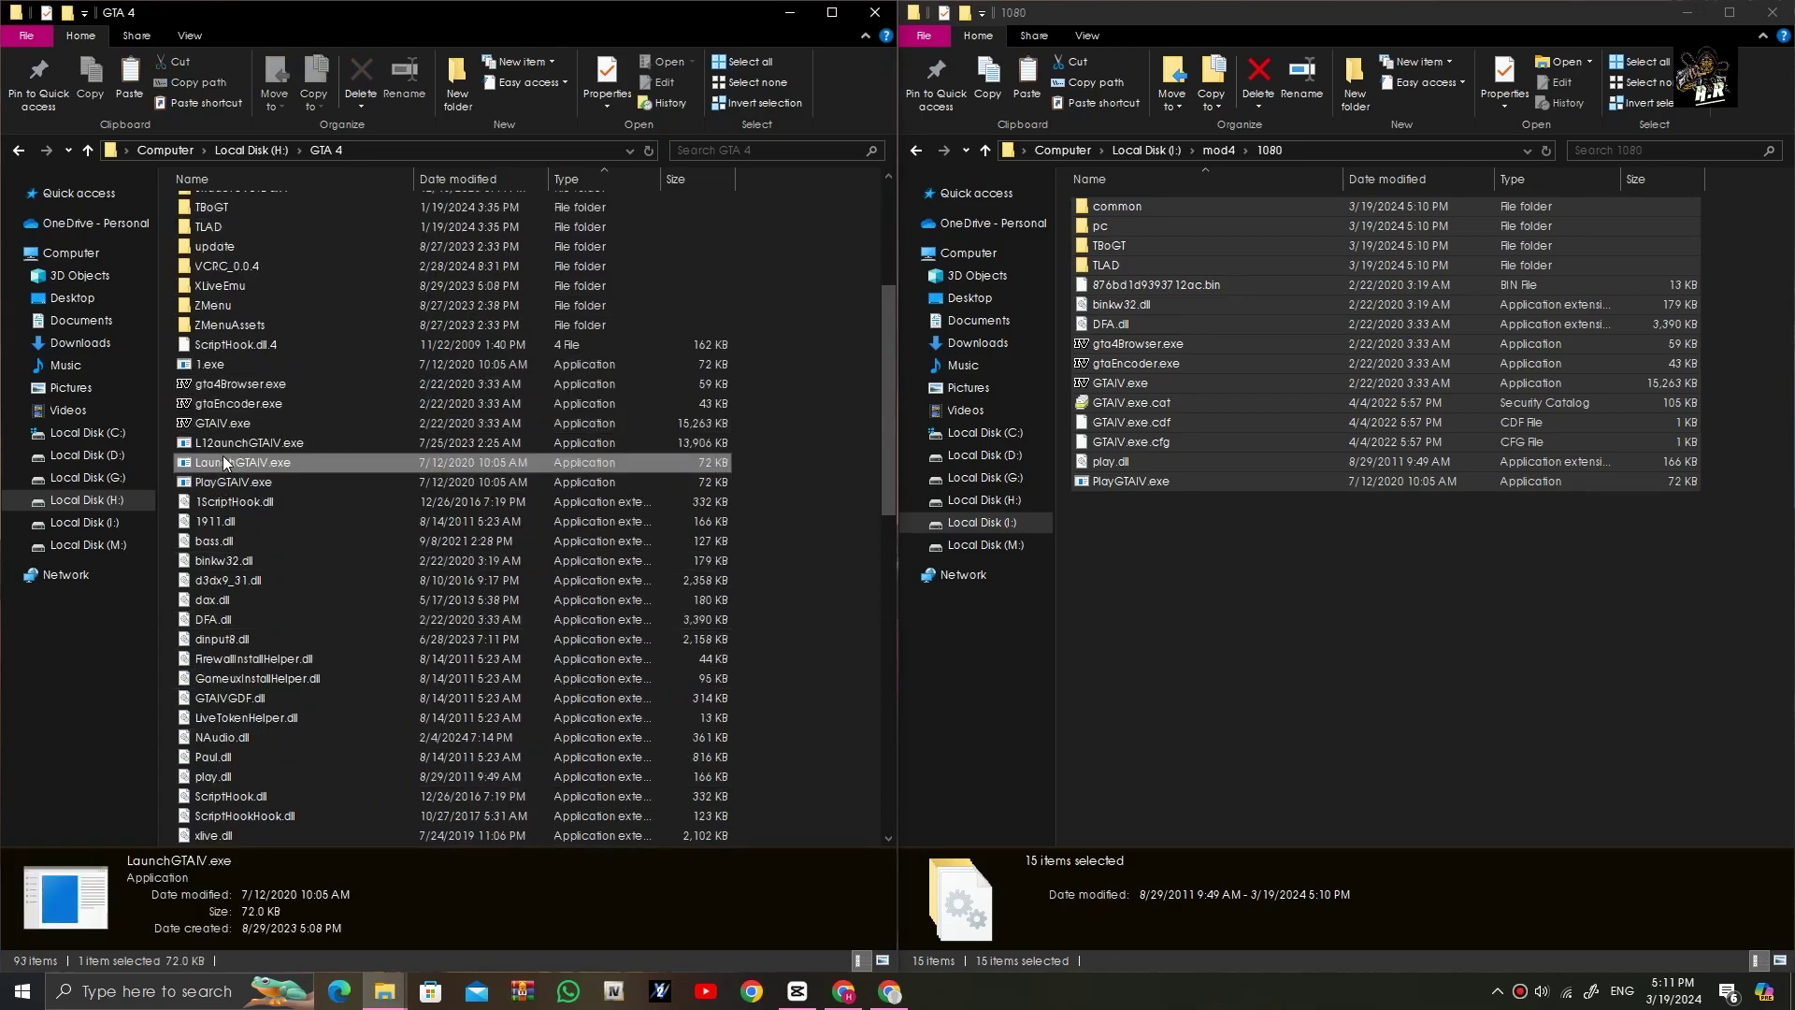
{"action": "left_click", "coordinate": [262, 464]}
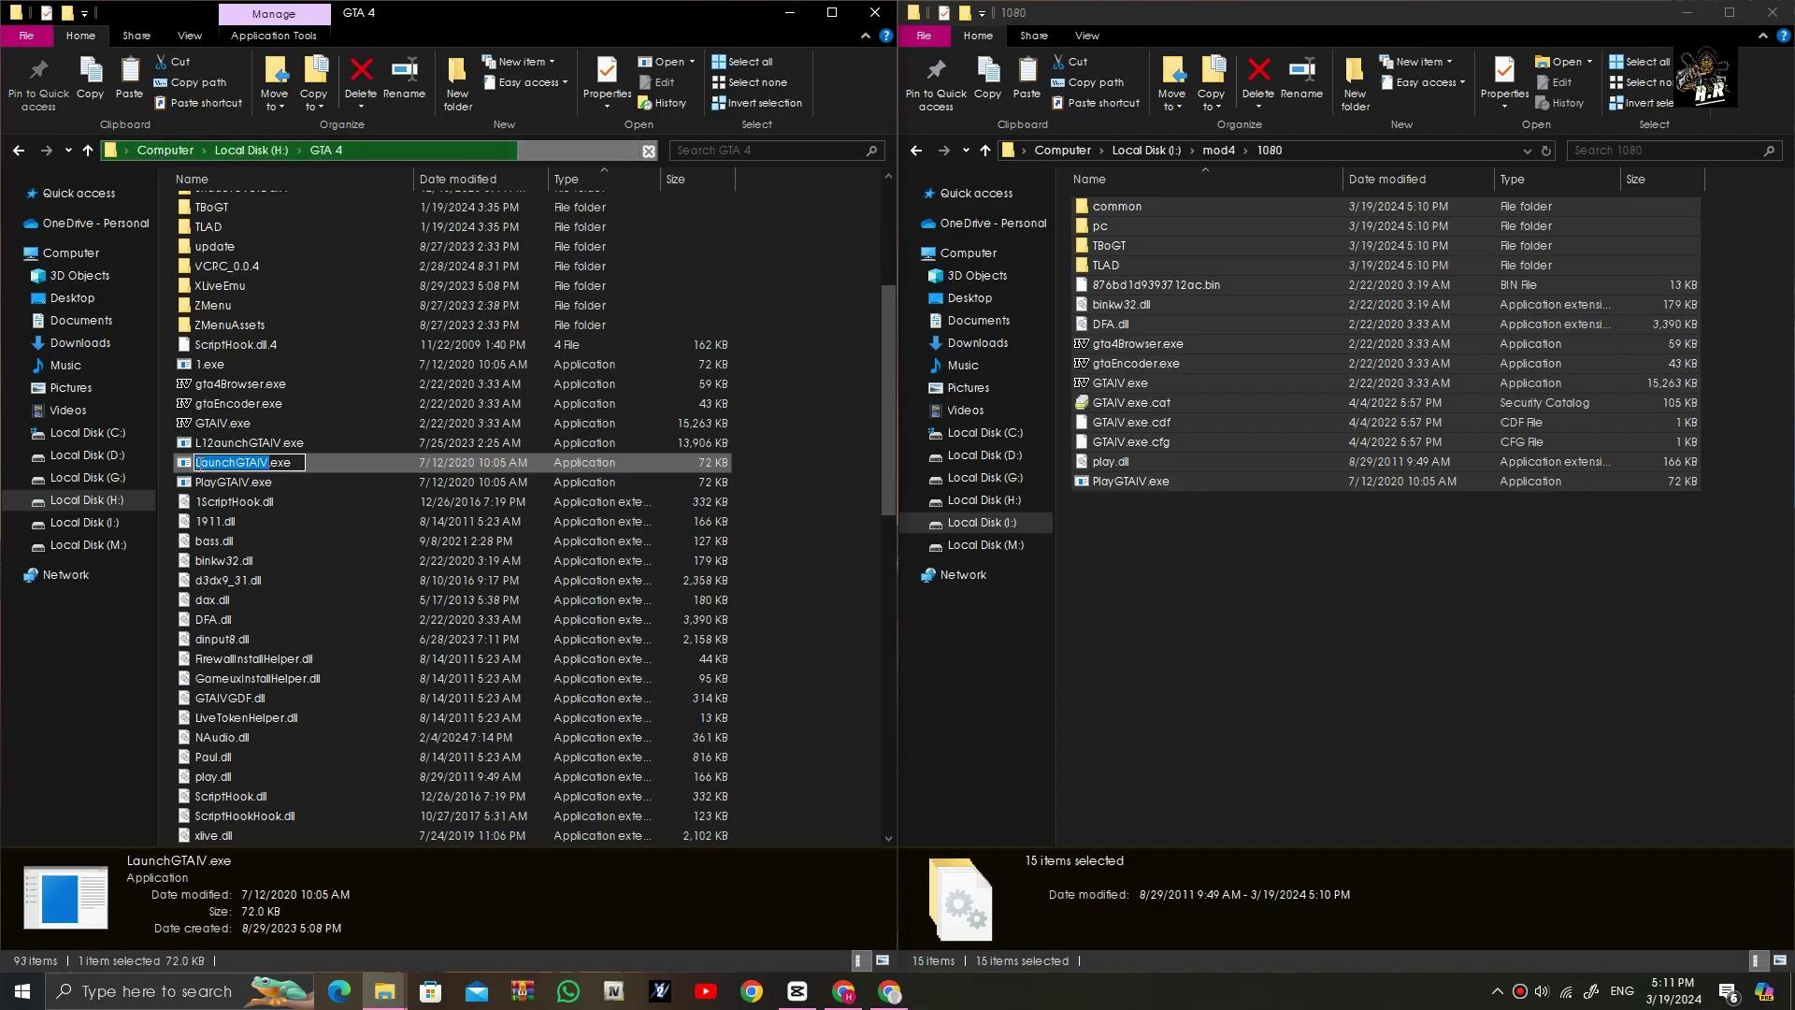
{"action": "type", "text": "Back"}
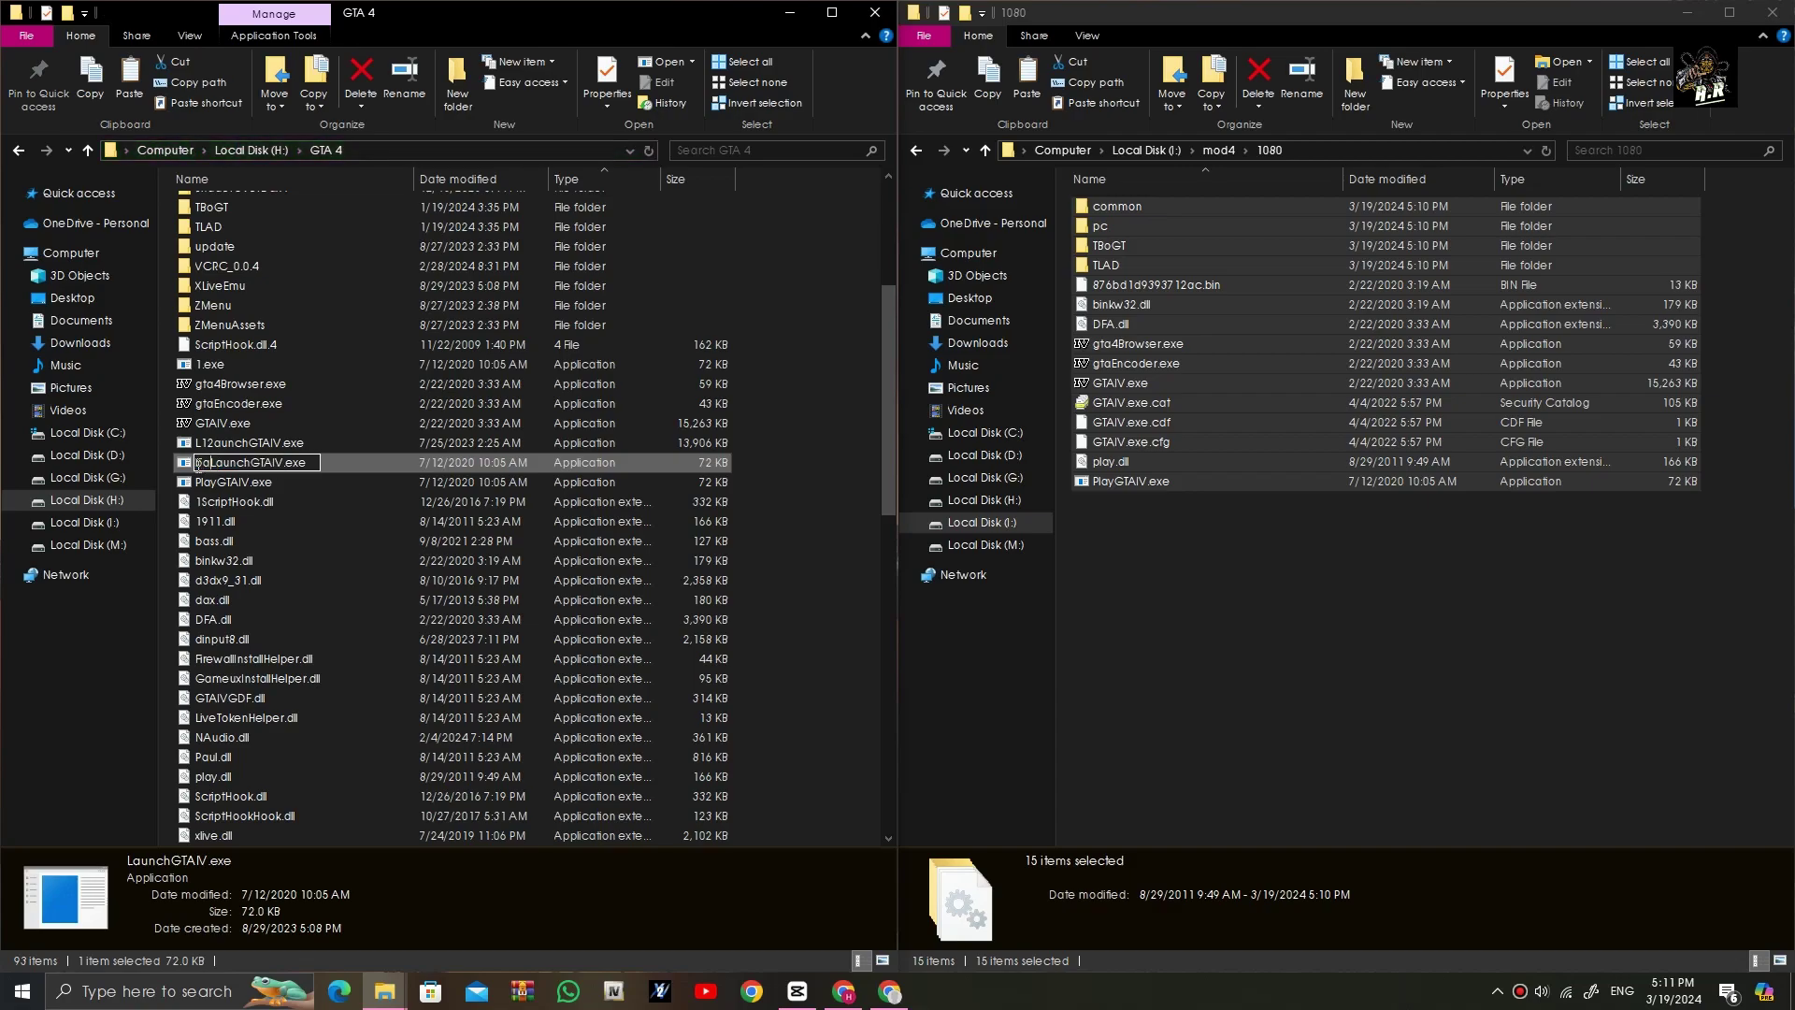
{"action": "type", "text": "y"}
{"action": "key", "text": "BackSpace"}
{"action": "type", "text": "up"}
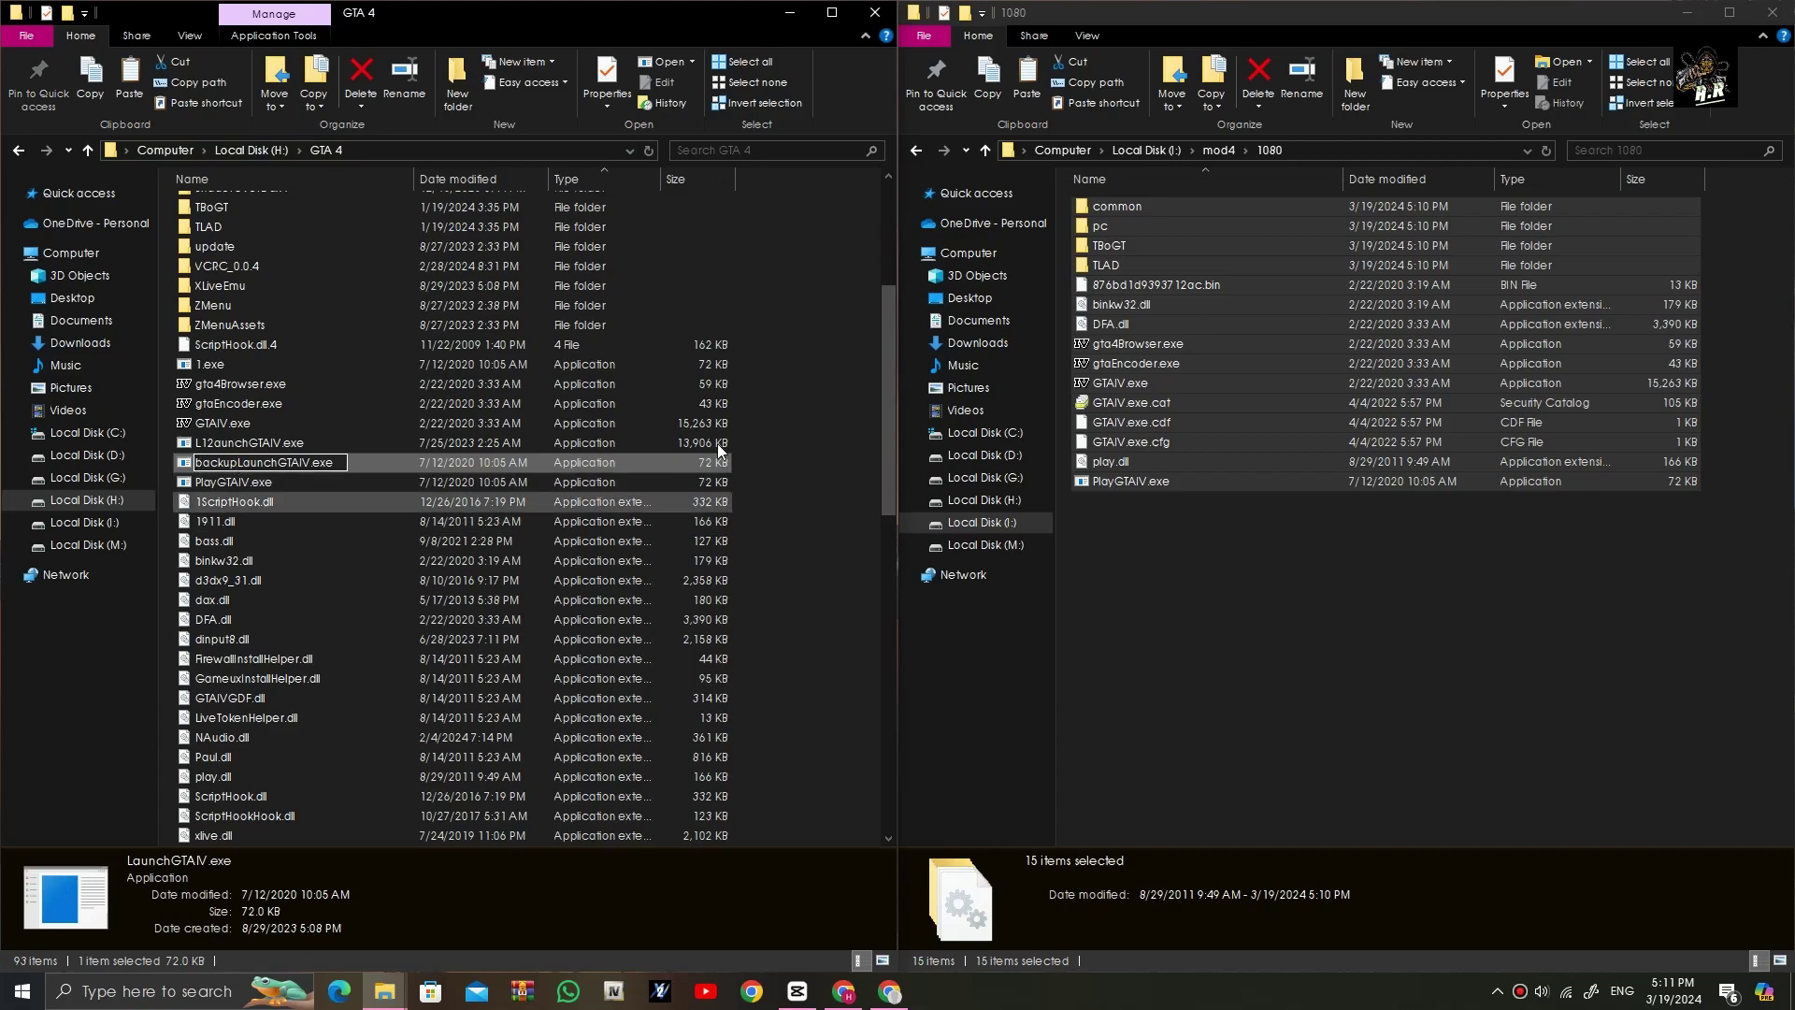
{"action": "left_click", "coordinate": [798, 360]}
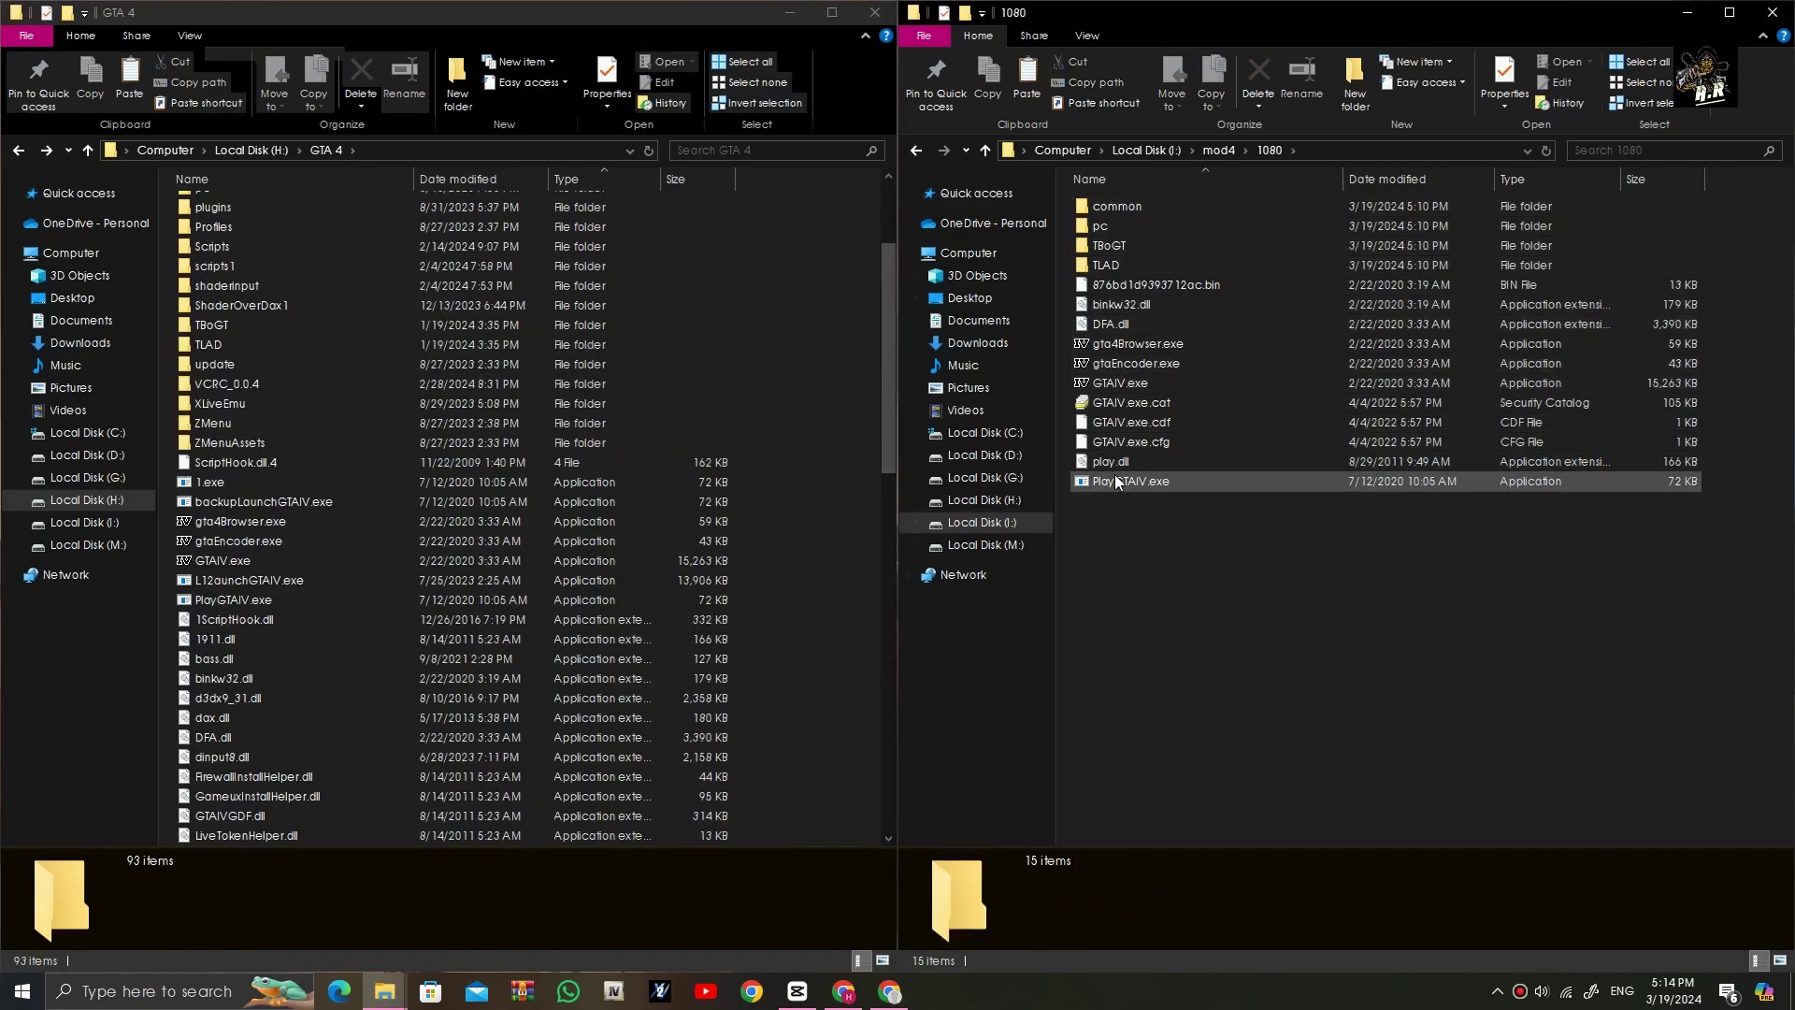
- Rename PlayGTAIV.exe in the GTA 4 folder to LaunchGTAIV.exe
{"action": "left_click", "coordinate": [213, 603]}
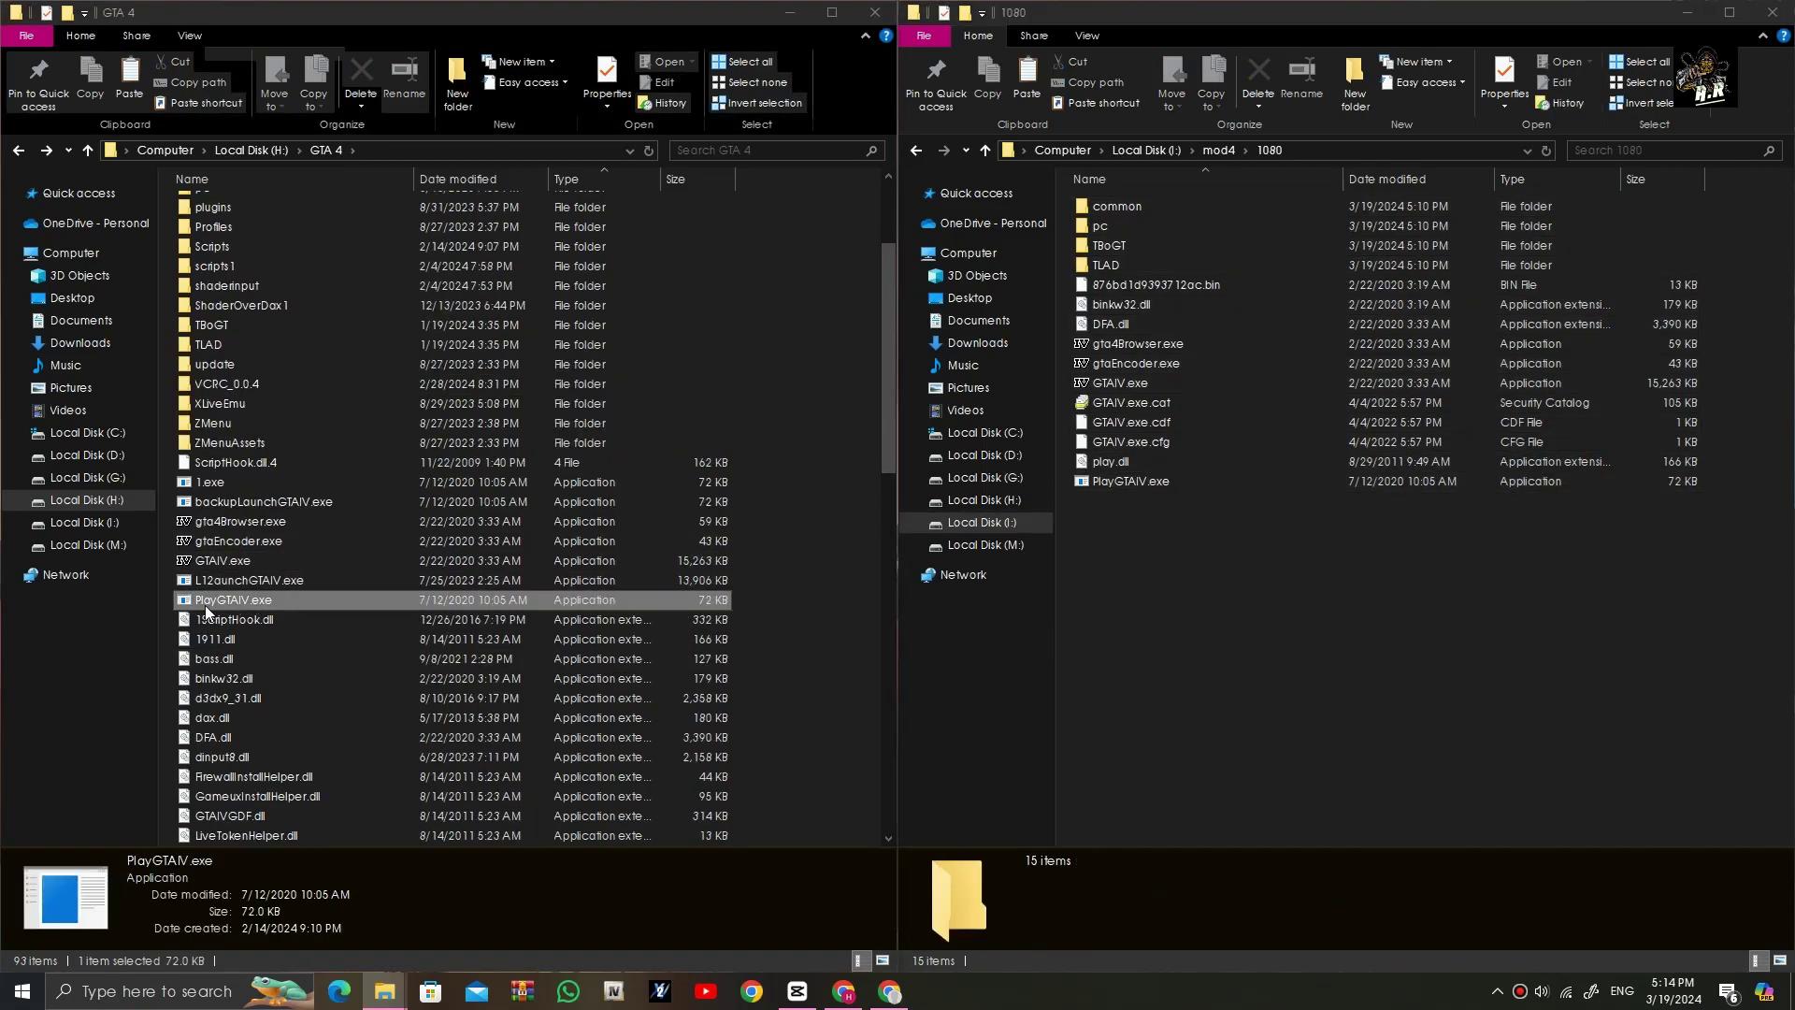
{"action": "right_click", "coordinate": [219, 605]}
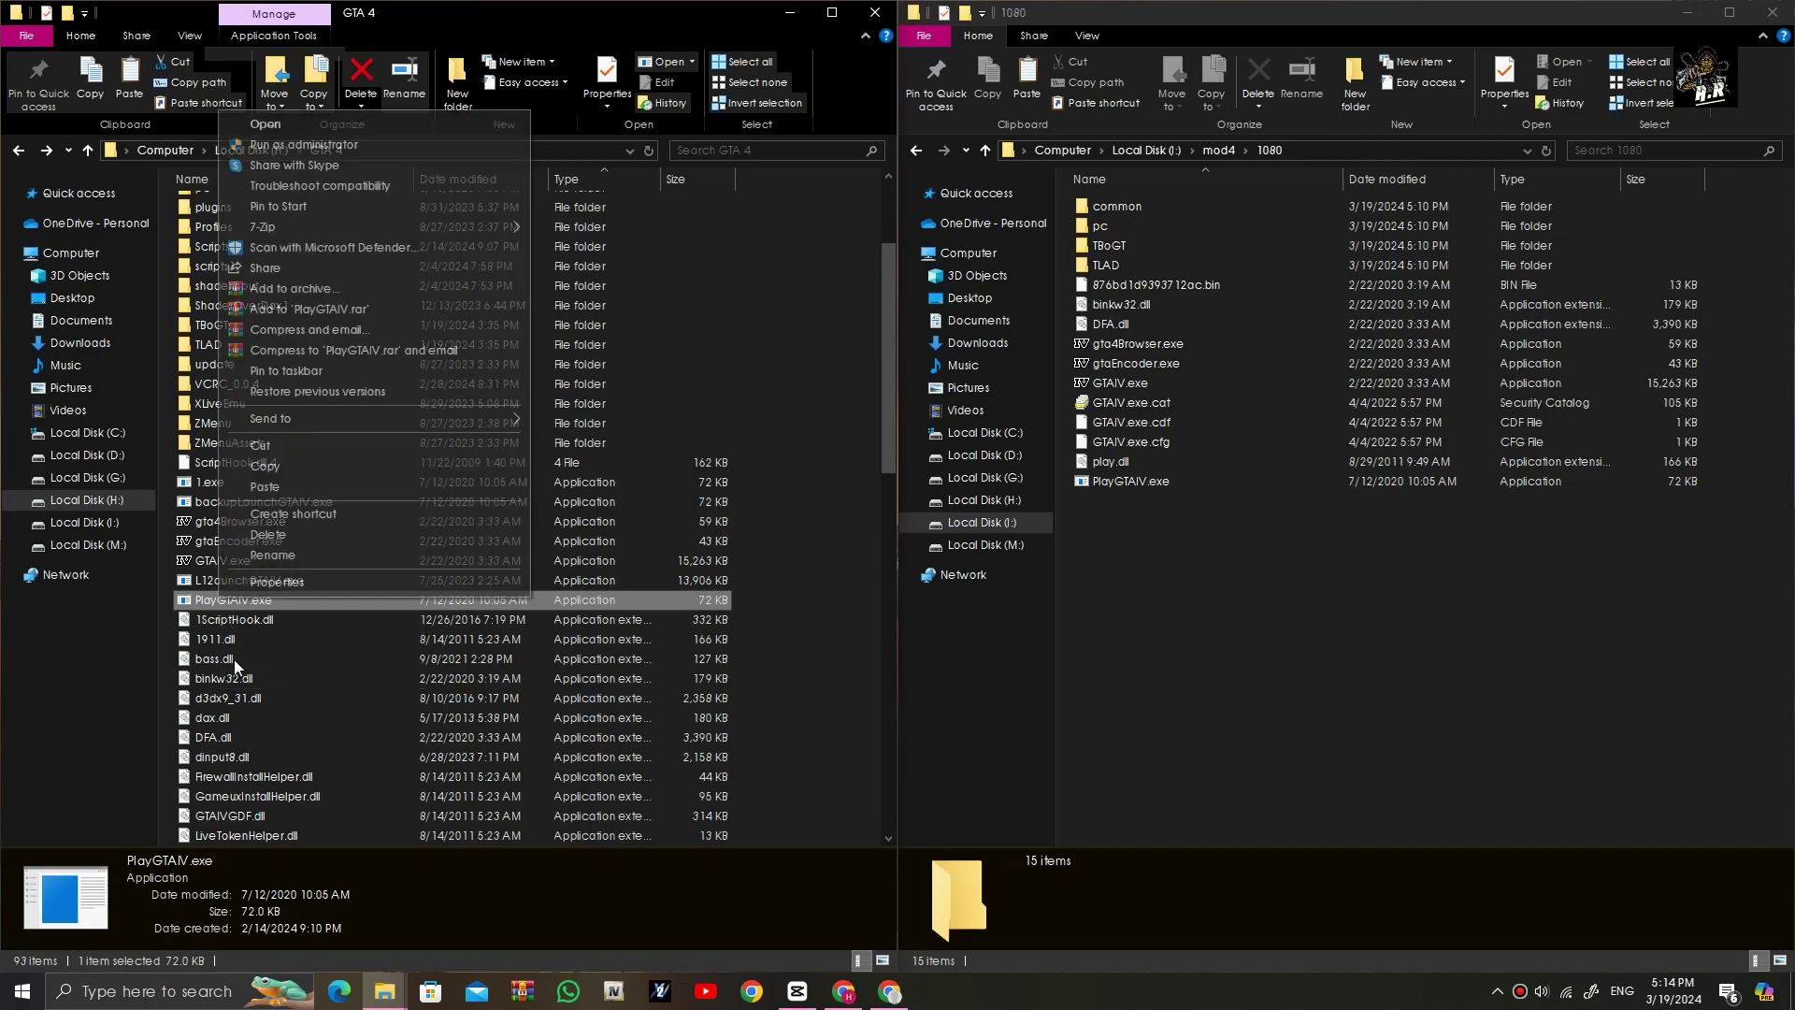
{"action": "left_click", "coordinate": [262, 559]}
{"action": "type", "text": "GTAIV"}
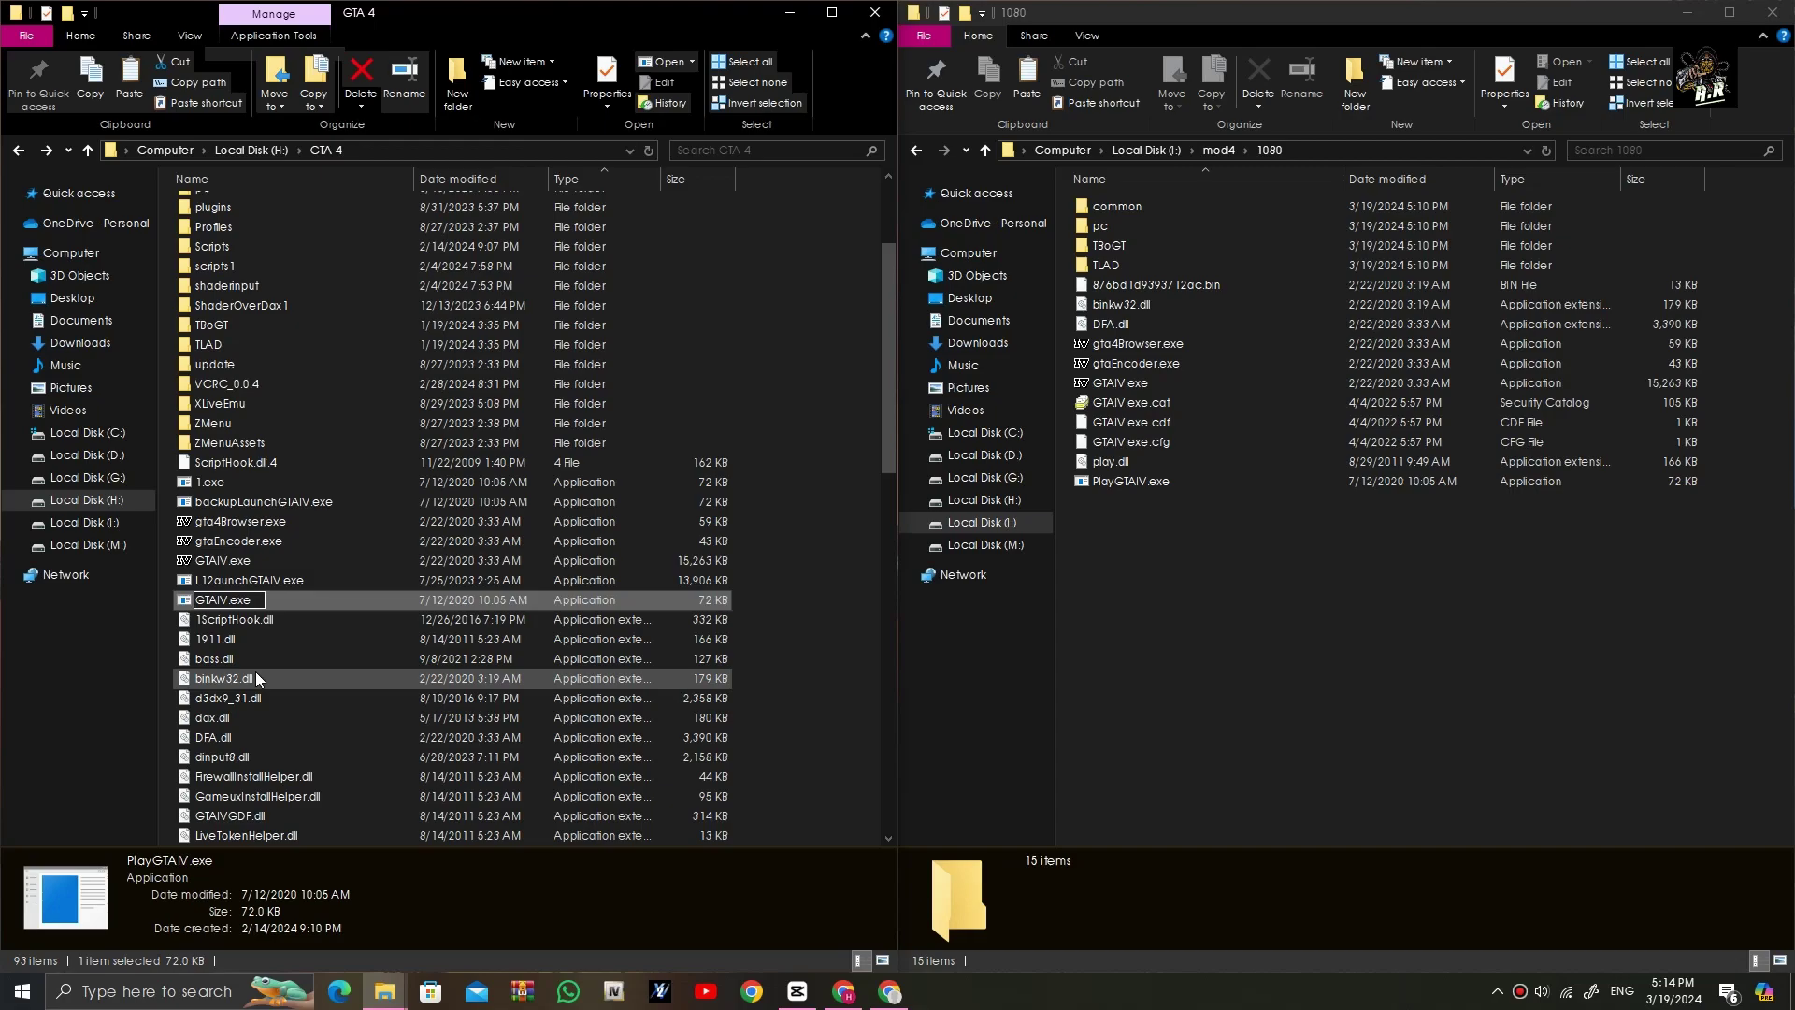
{"action": "type", "text": "Launch"}
{"action": "left_click", "coordinate": [765, 613]}
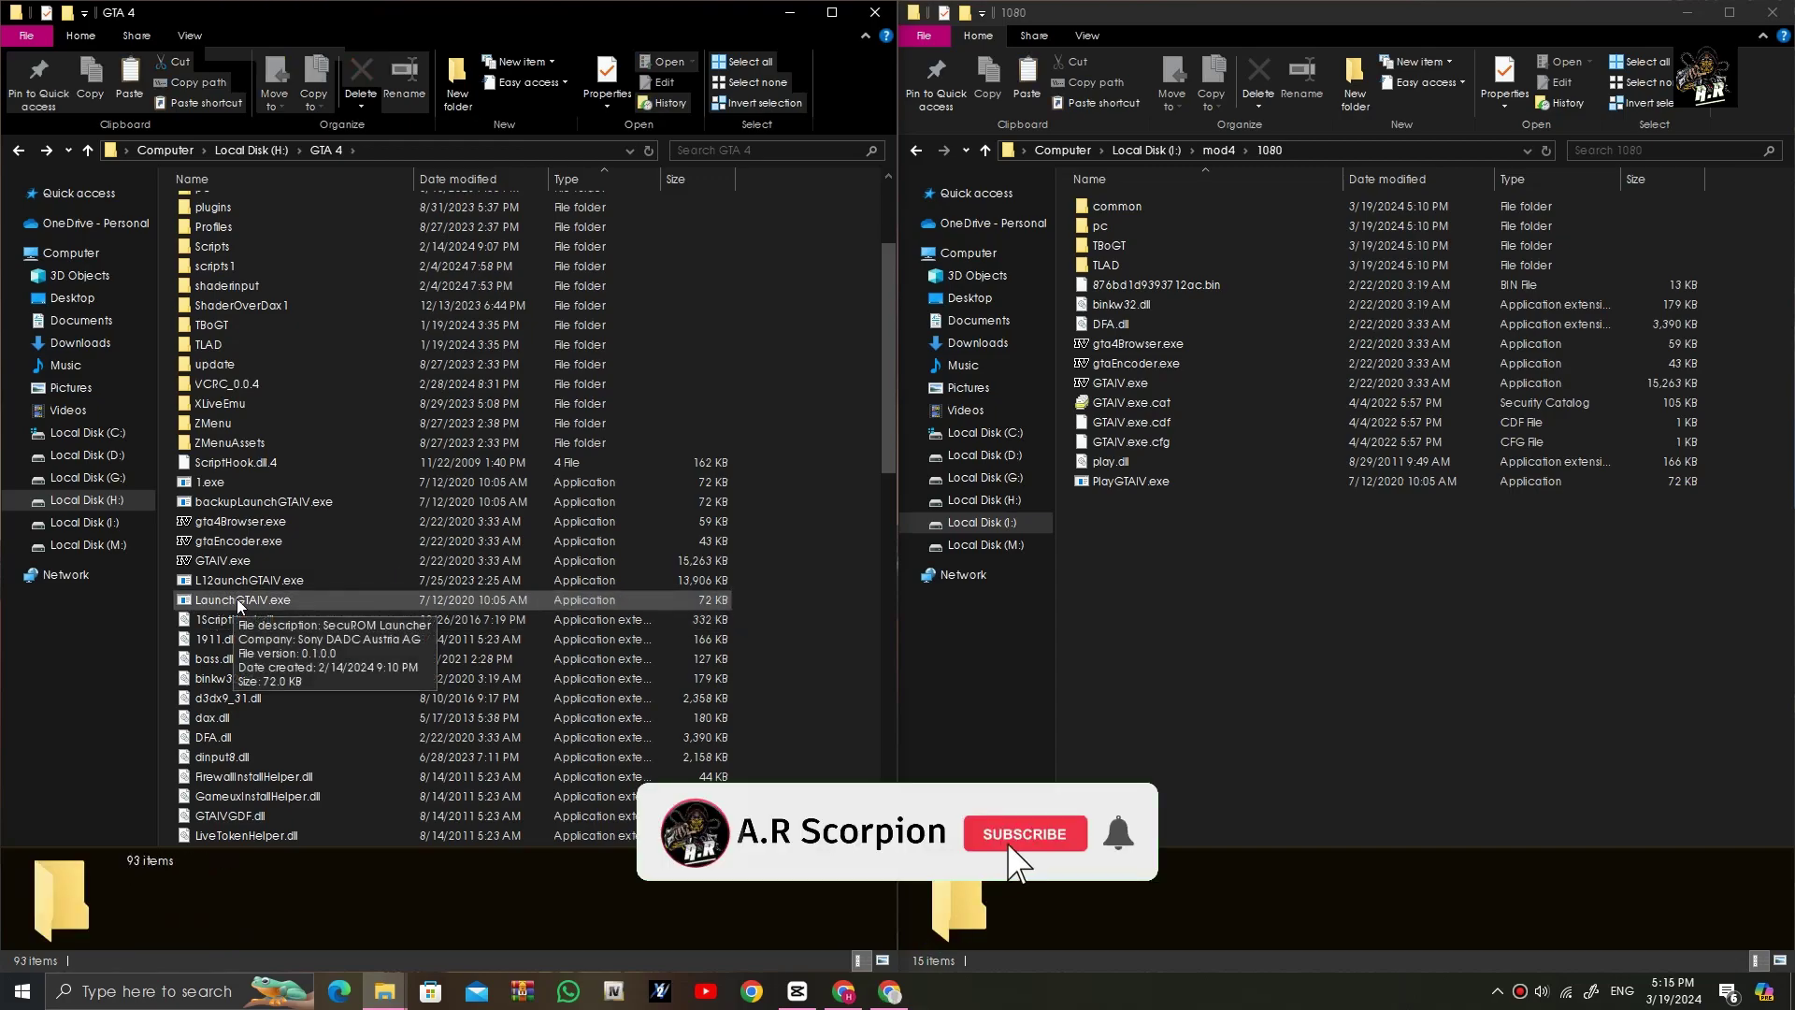
- Create a new folder named DLC inside the GTA 4 folder
{"action": "right_click", "coordinate": [756, 305]}
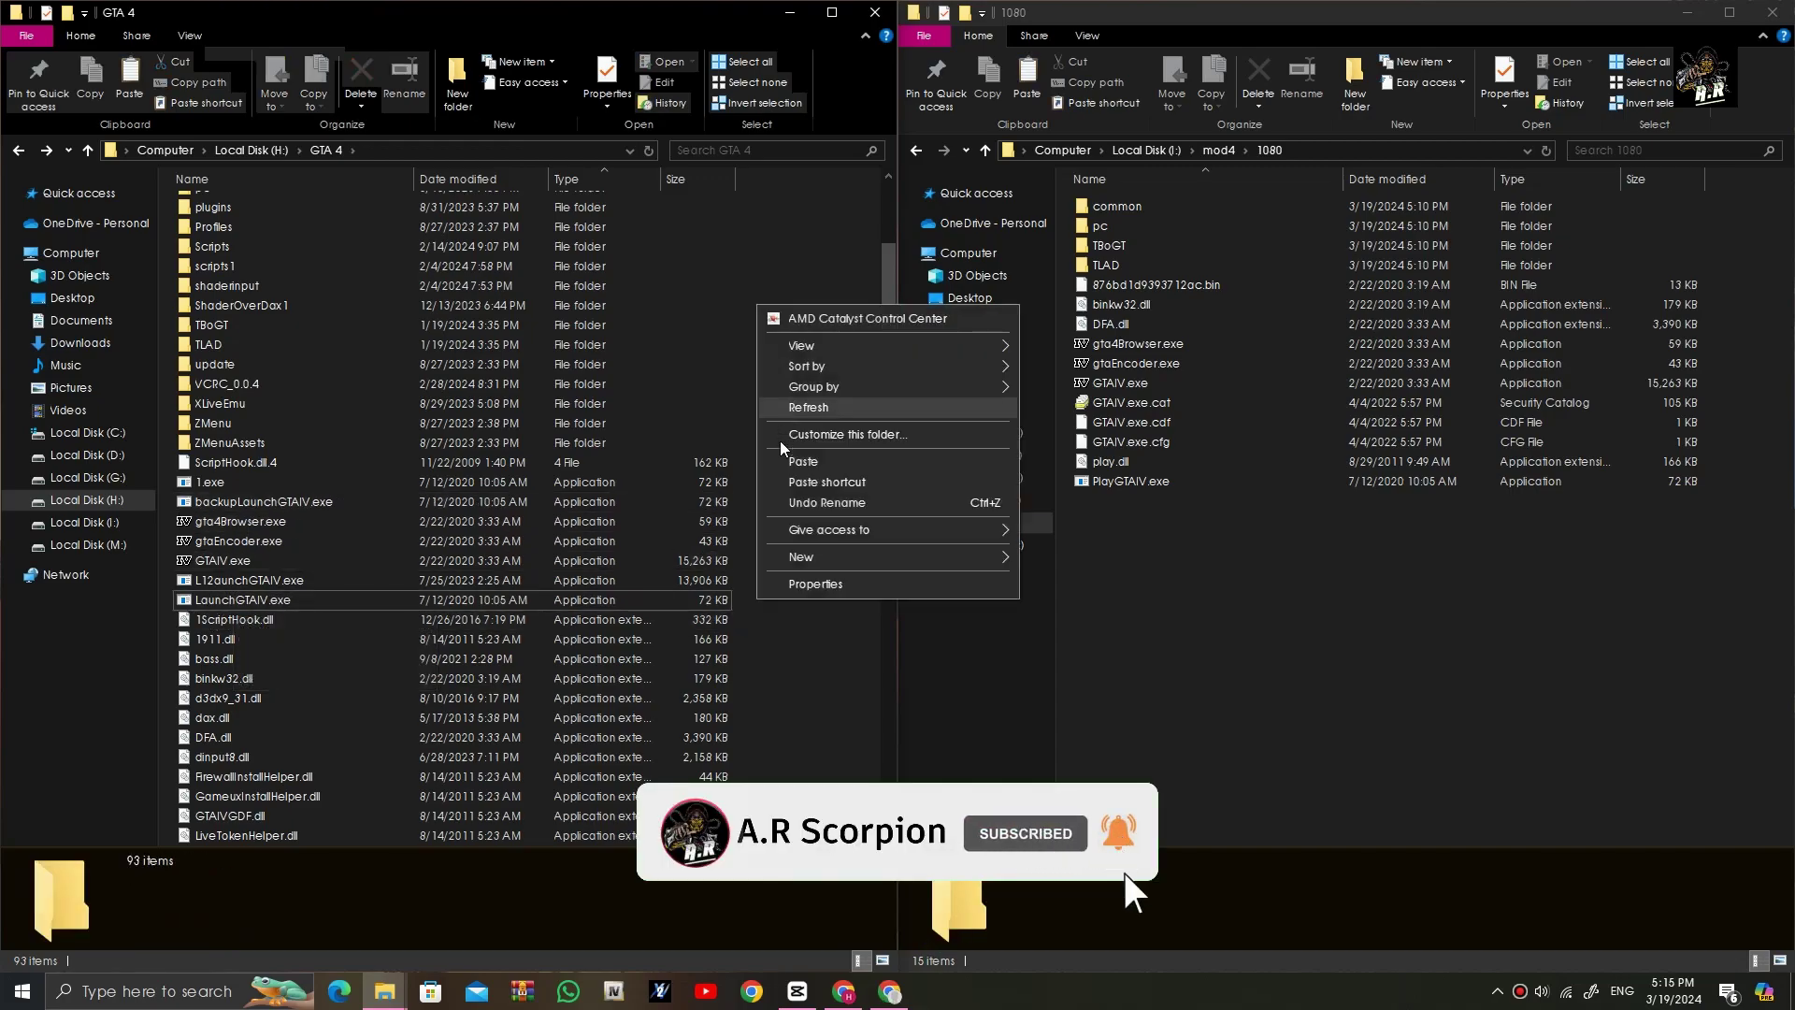
{"action": "mouse_move", "coordinate": [883, 558]}
{"action": "left_click", "coordinate": [1062, 558]}
{"action": "type", "text": "DLC"}
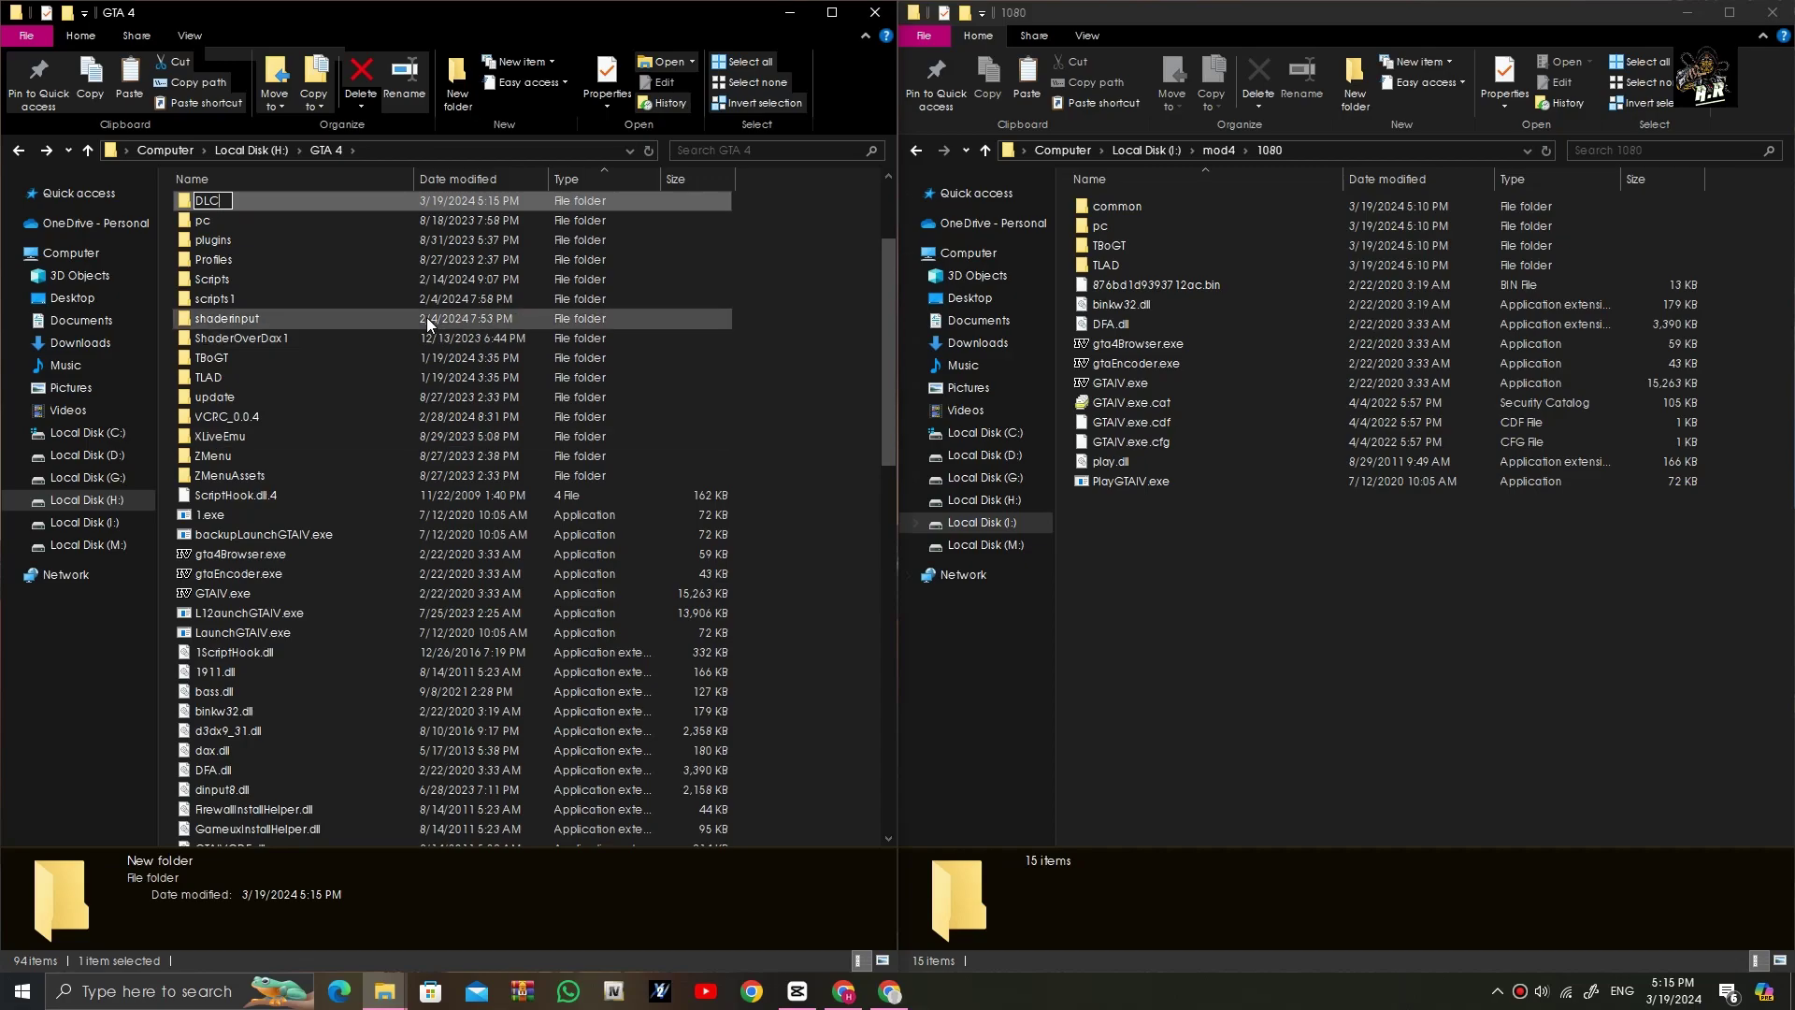
{"action": "key", "text": "Return"}
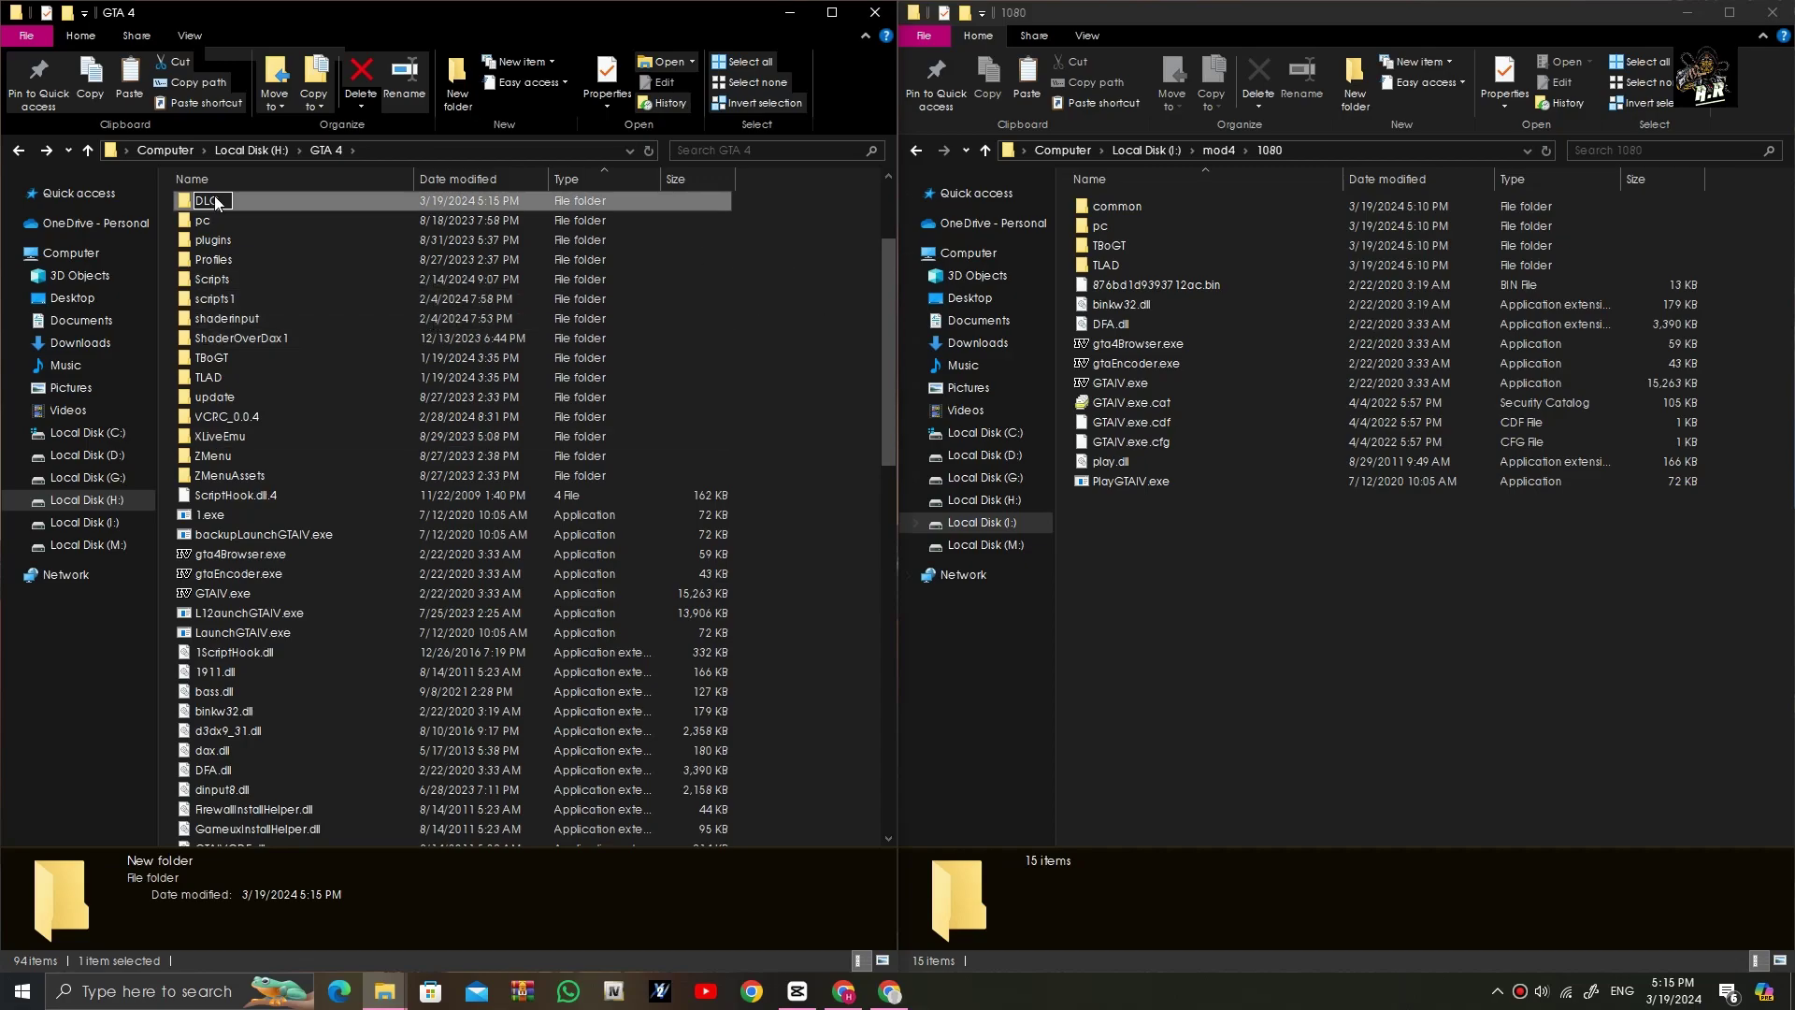
{"action": "scroll", "coordinate": [532, 356], "scroll_direction": "up", "scroll_amount": 3}
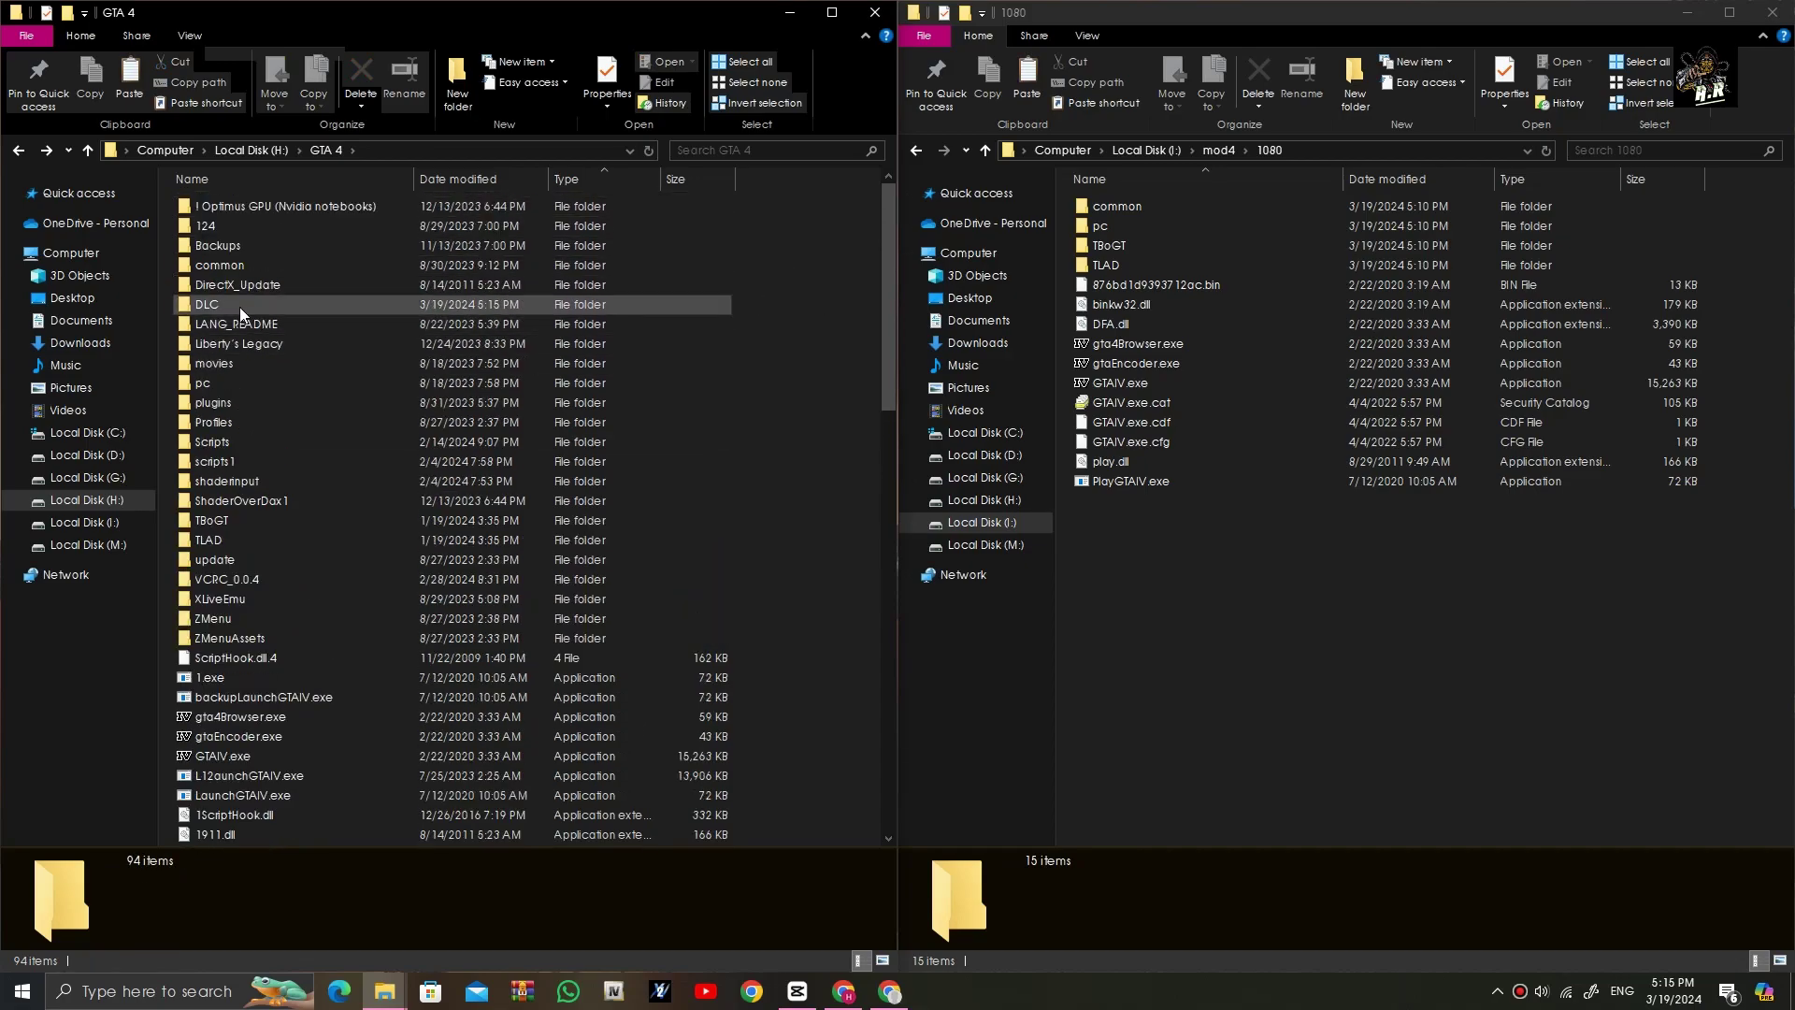
- Copy the TBoGT and TLAD folders from mod4's EFLC folder into the DLC folder of GTA 4
{"action": "double_click", "coordinate": [240, 313]}
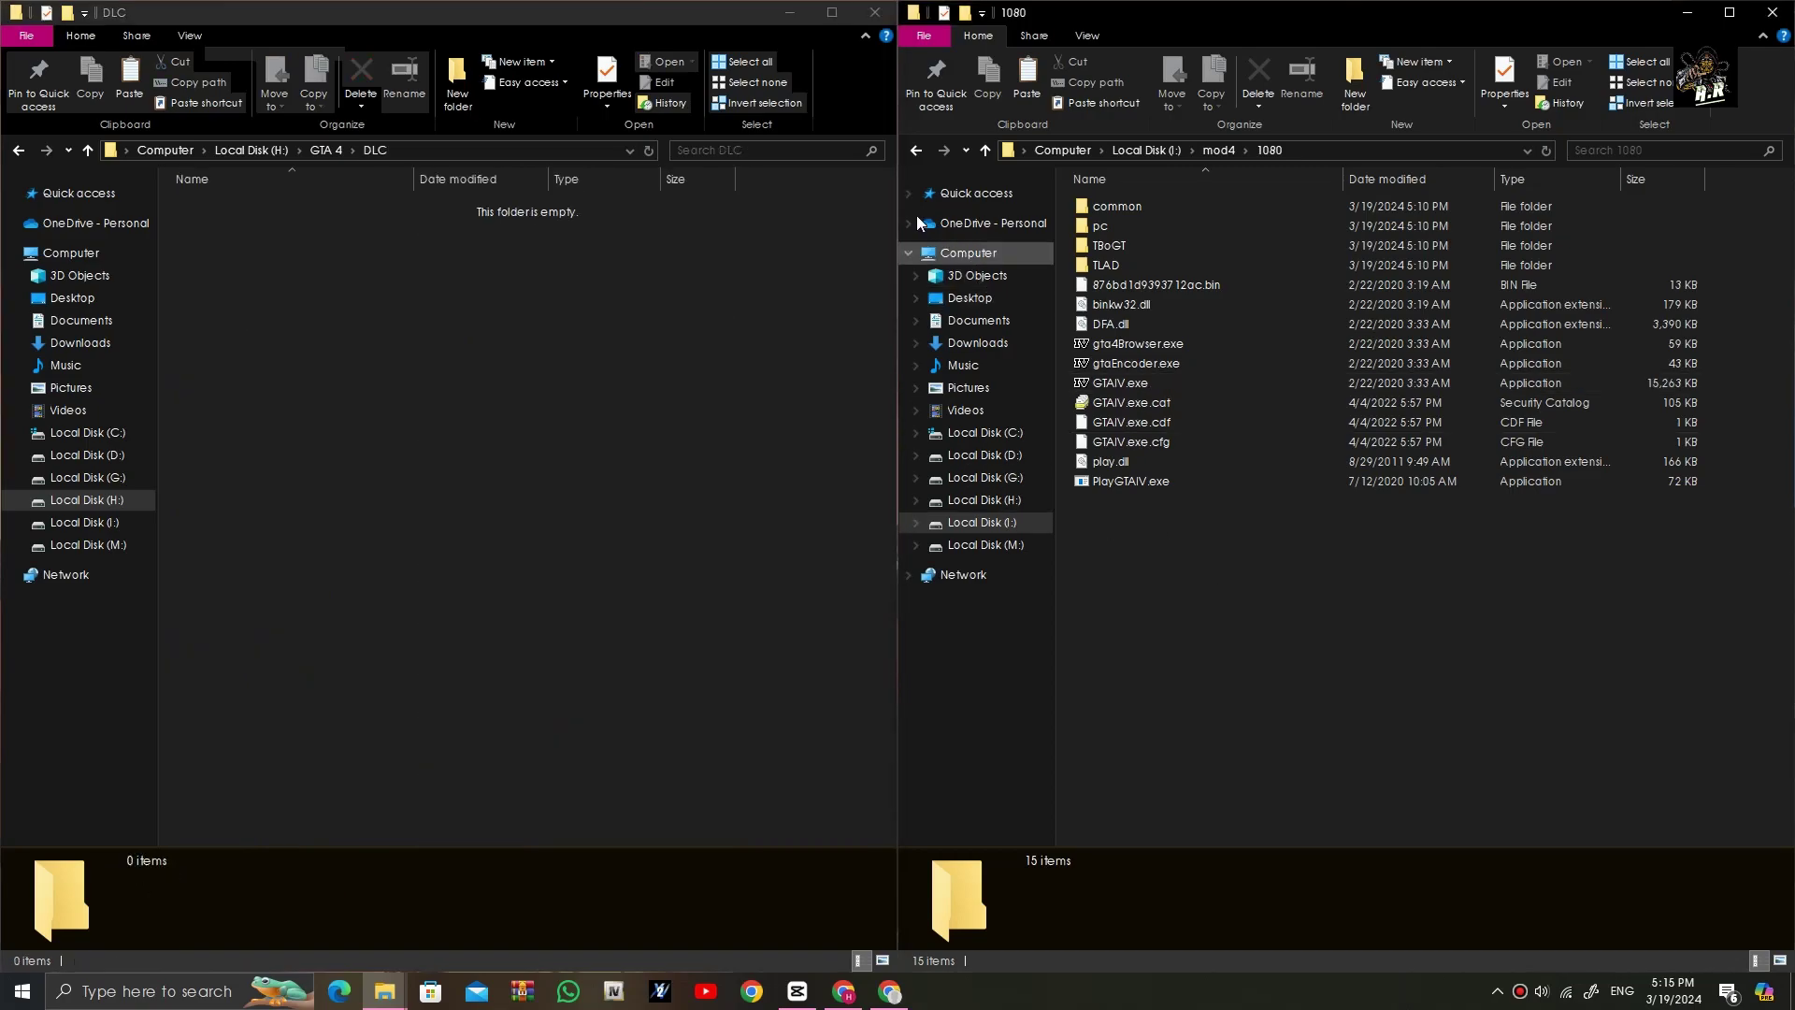
{"action": "left_click", "coordinate": [916, 152]}
{"action": "left_click", "coordinate": [1298, 386]}
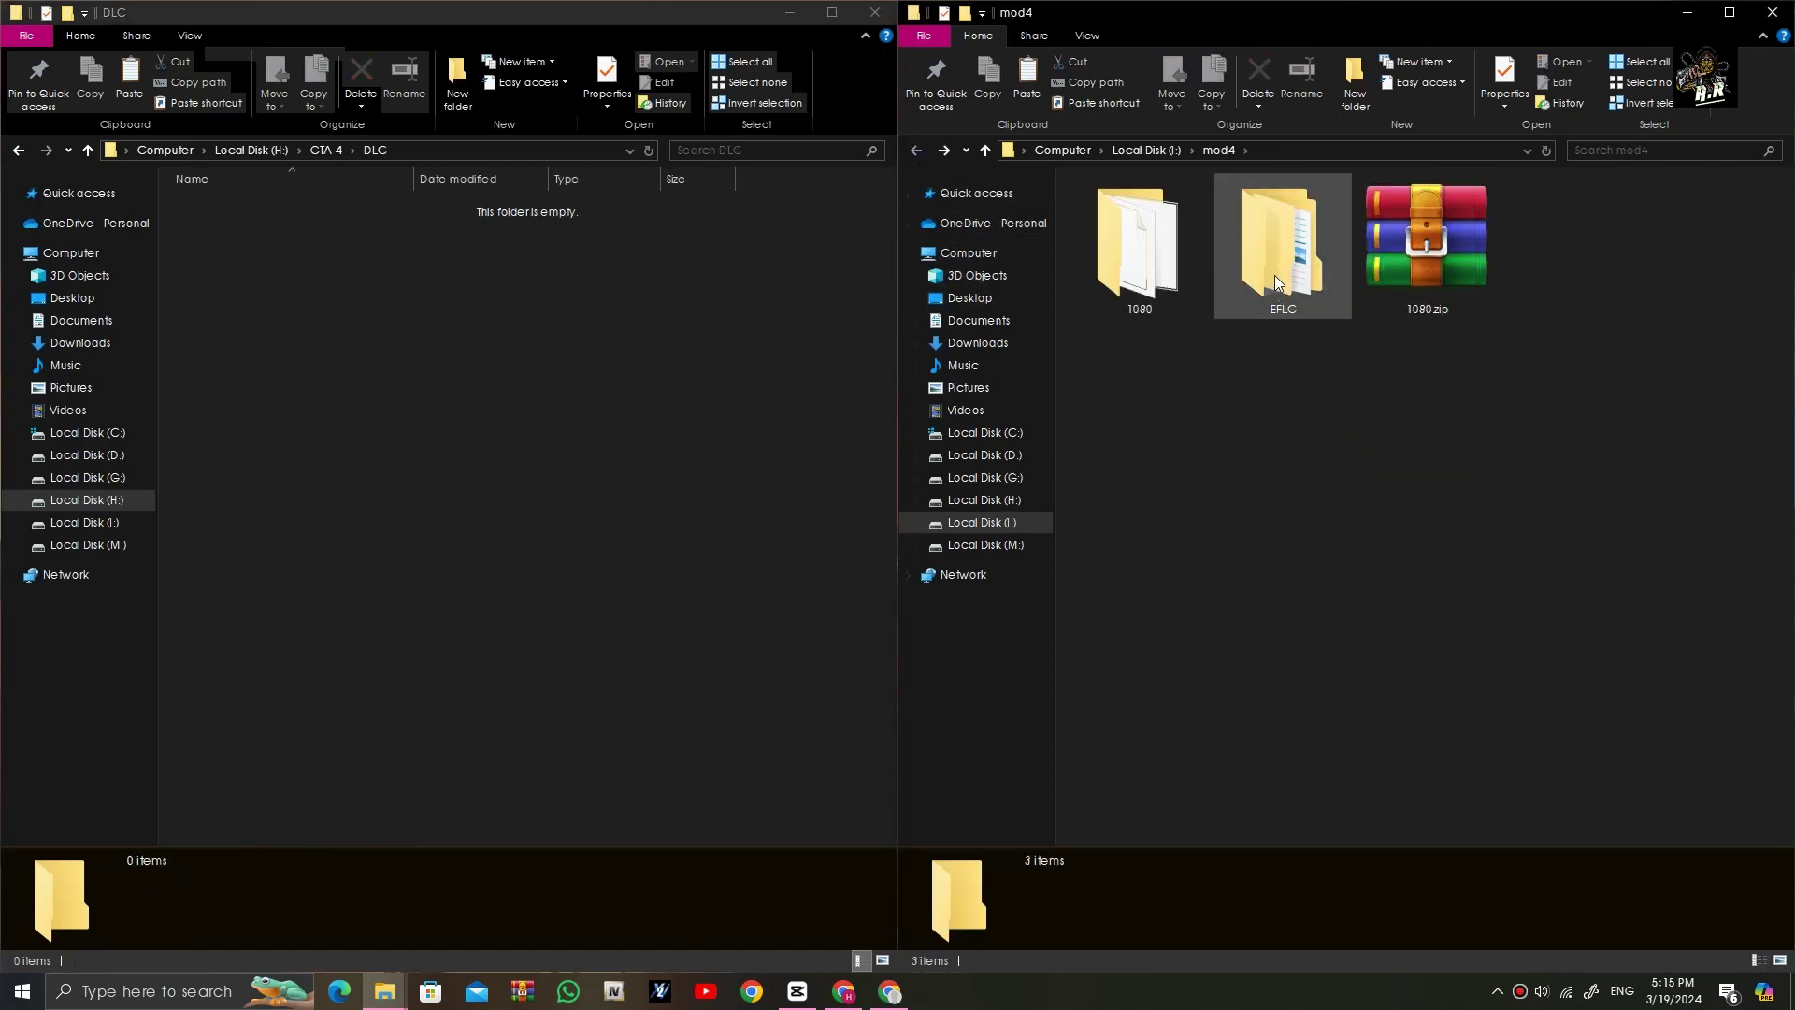
{"action": "double_click", "coordinate": [1282, 261]}
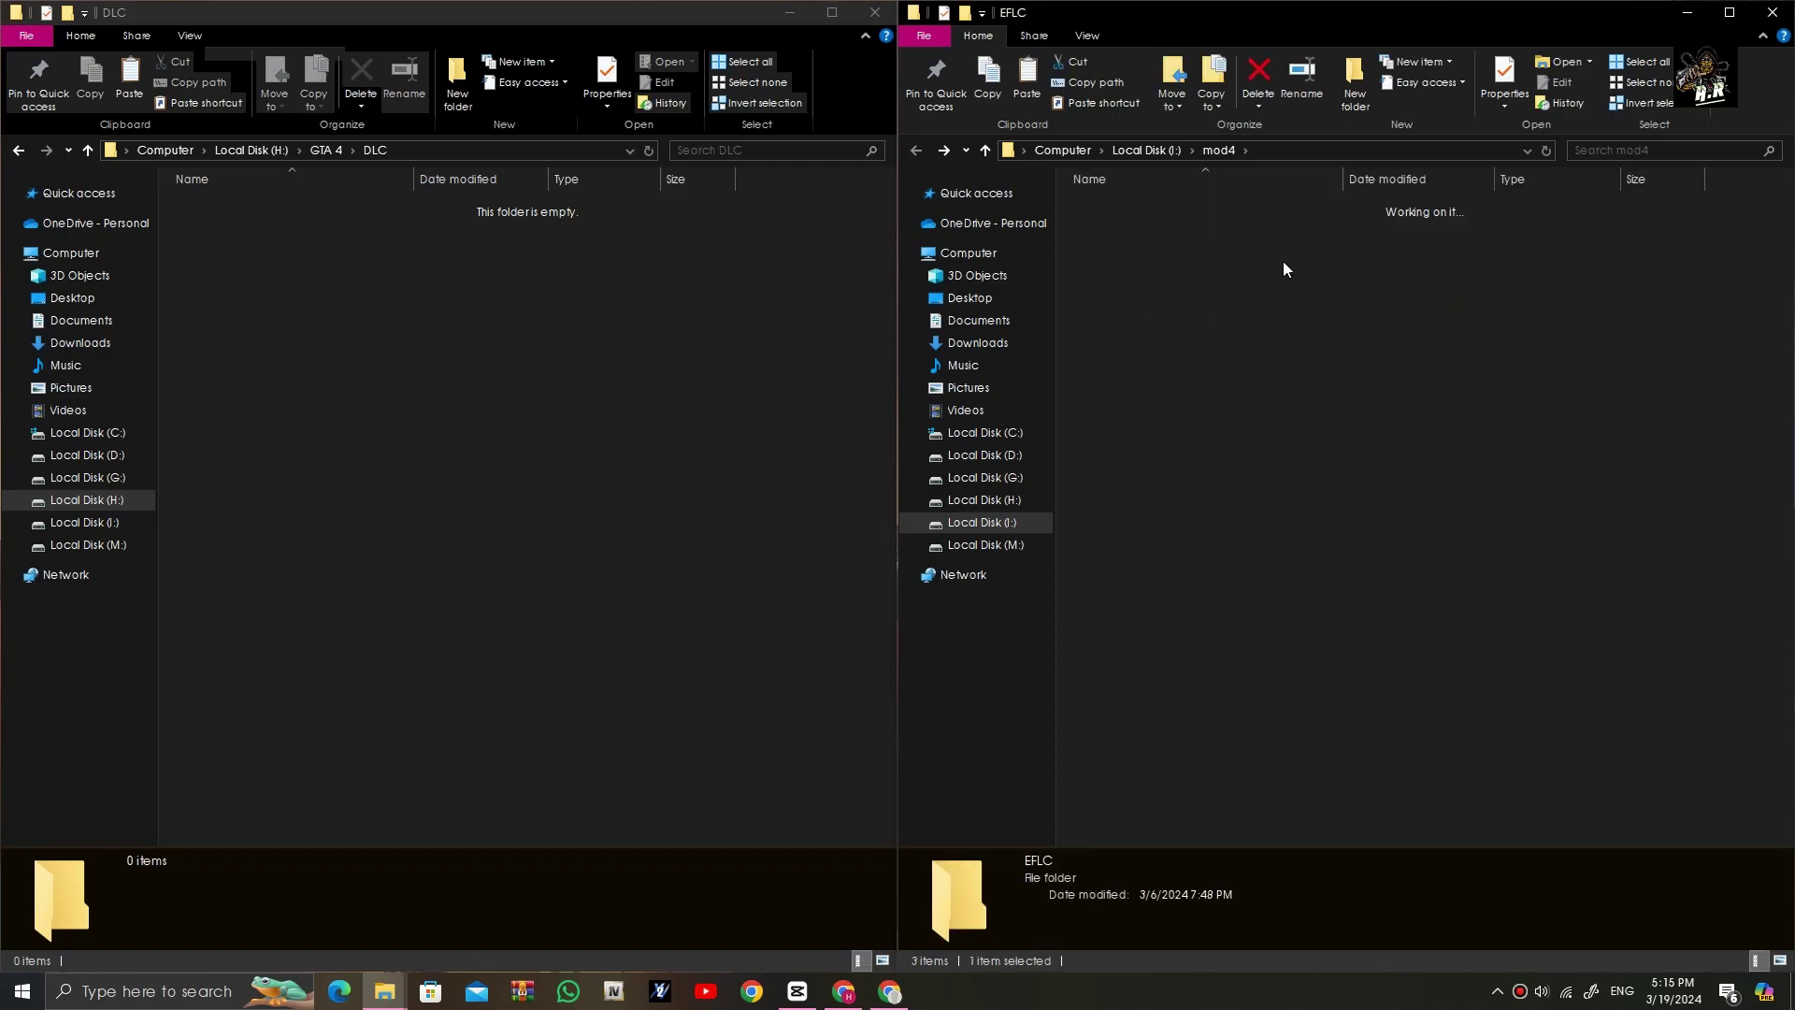
{"action": "left_click_drag", "start_coordinate": [1130, 265], "coordinate": [374, 419]}
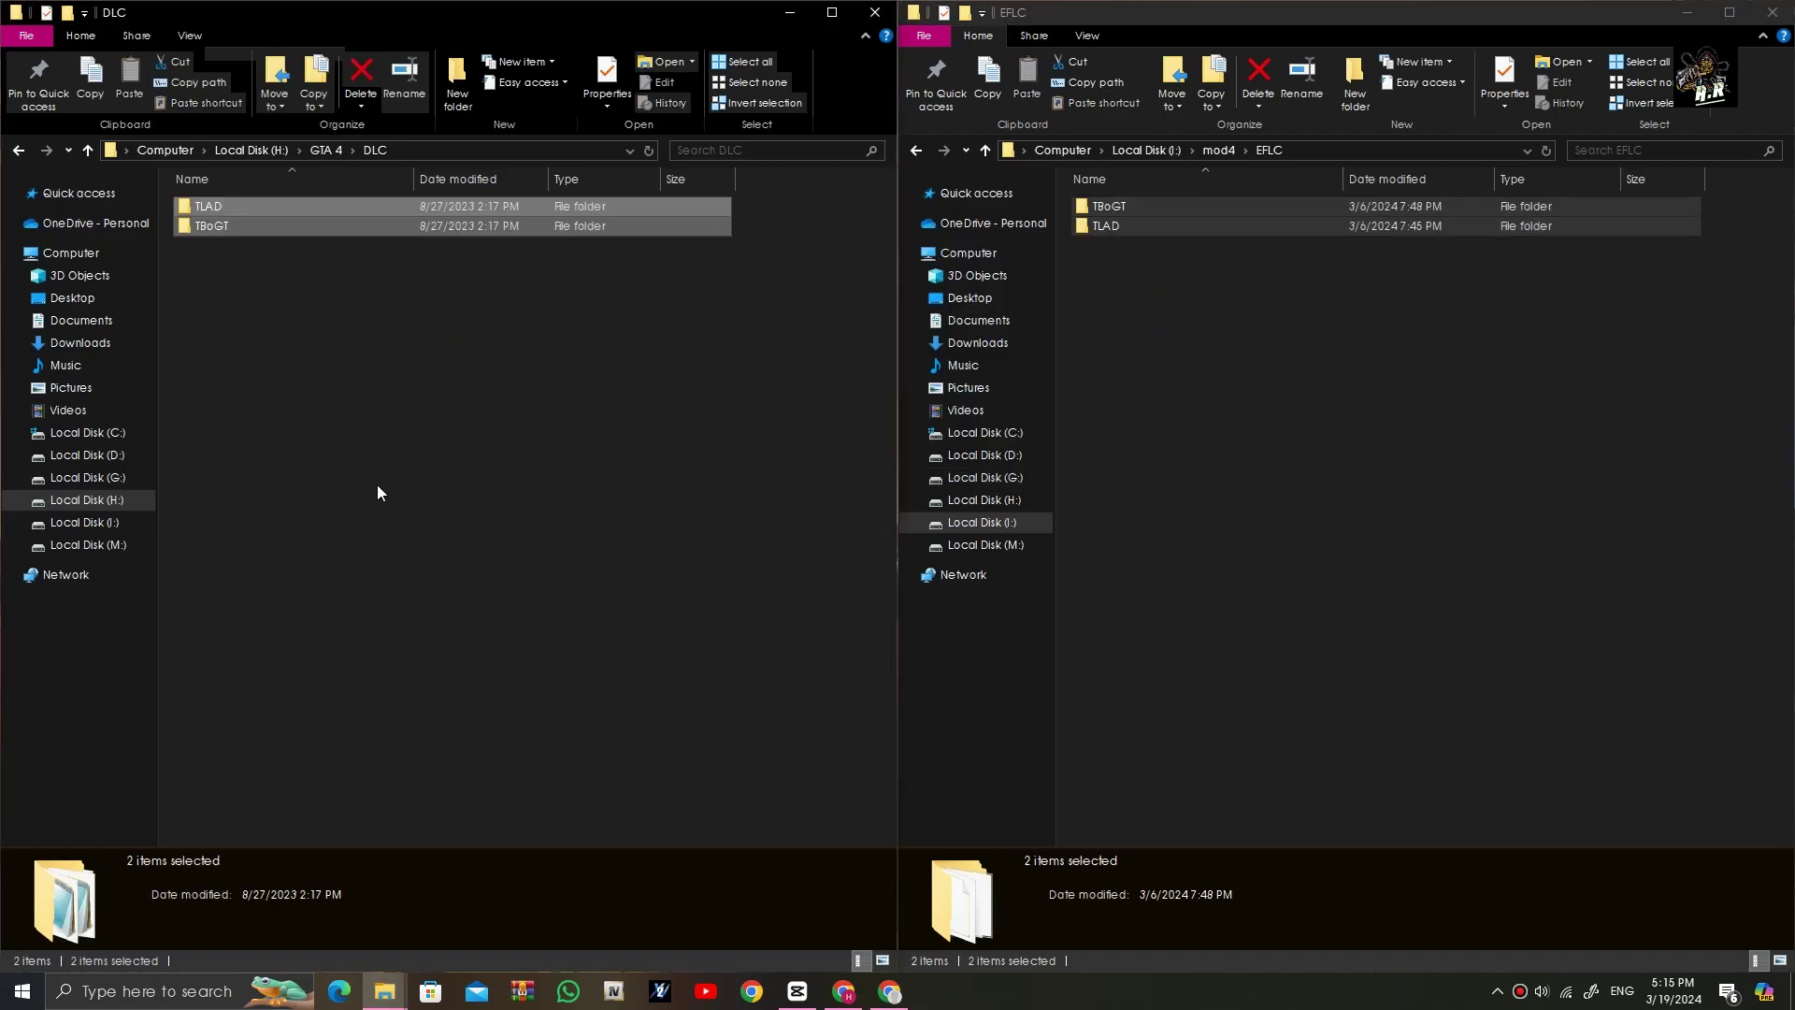
{"action": "left_click", "coordinate": [370, 489]}
- Set LaunchGTAIV.exe in the GTA 4 folder to run in compatibility mode for Windows 7 and apply the change
{"action": "left_click", "coordinate": [19, 150]}
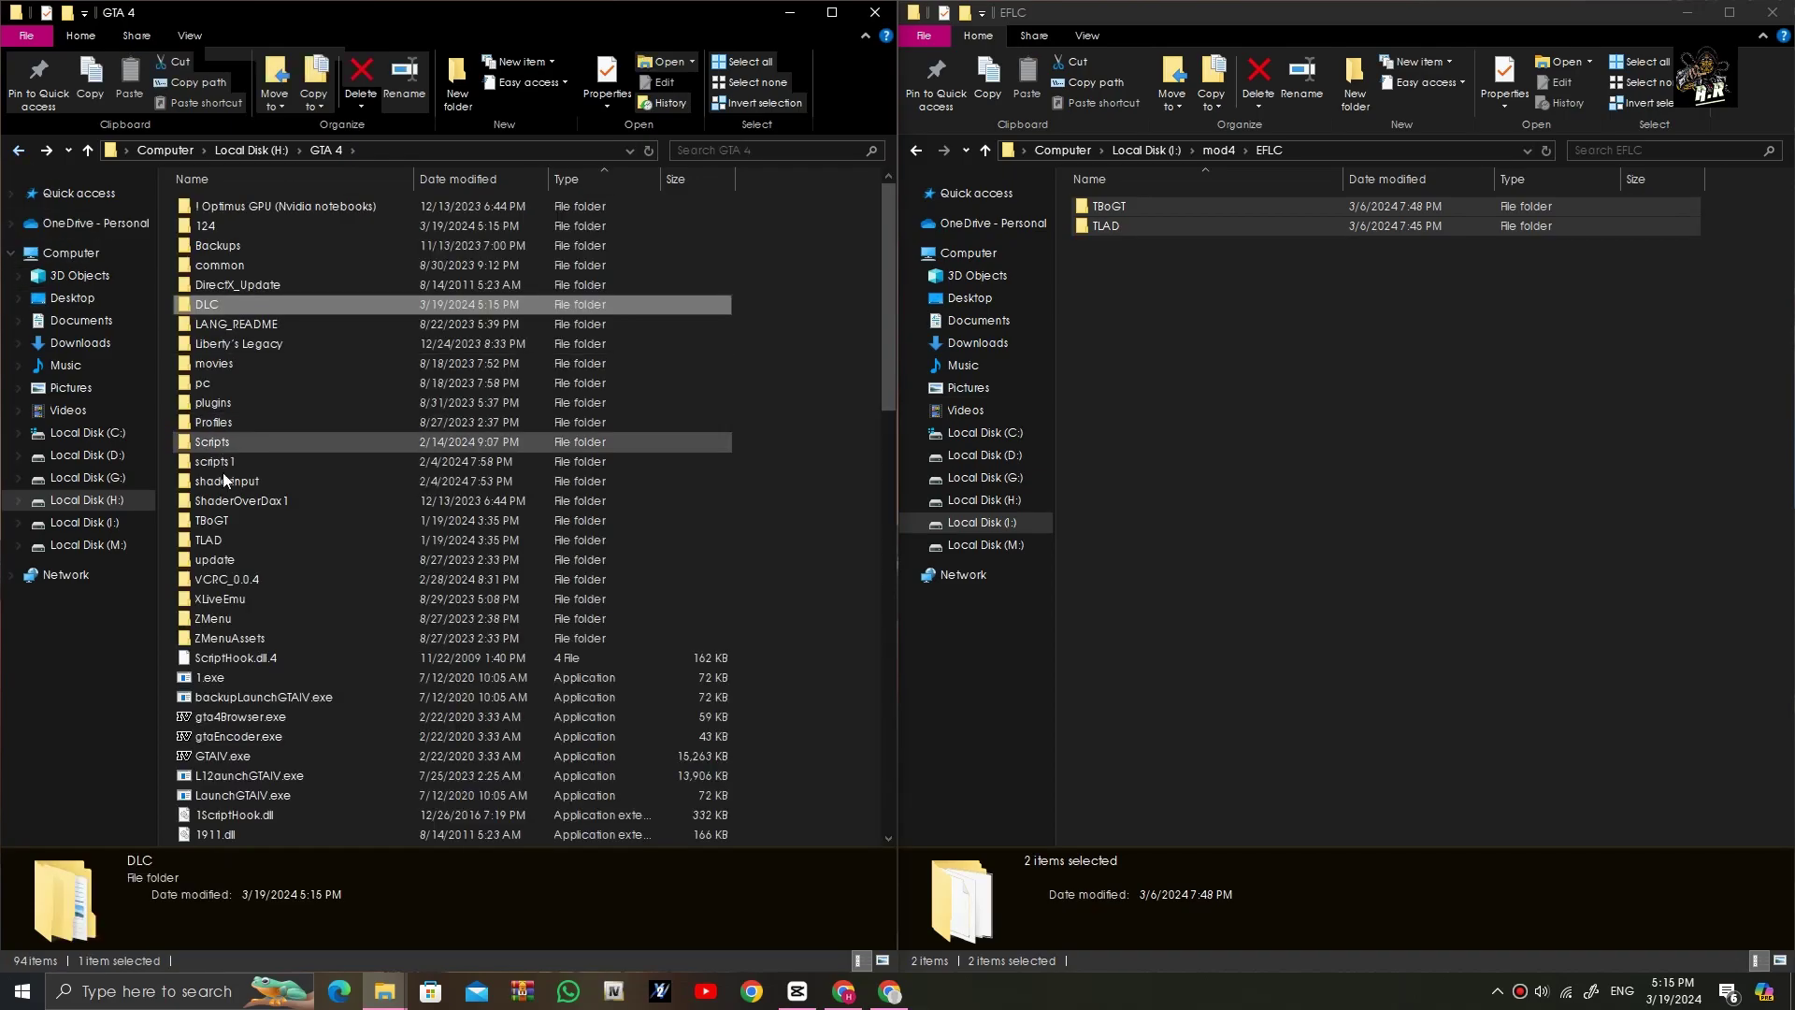
{"action": "scroll", "coordinate": [215, 462], "scroll_direction": "down", "scroll_amount": 8}
{"action": "left_click", "coordinate": [271, 319]}
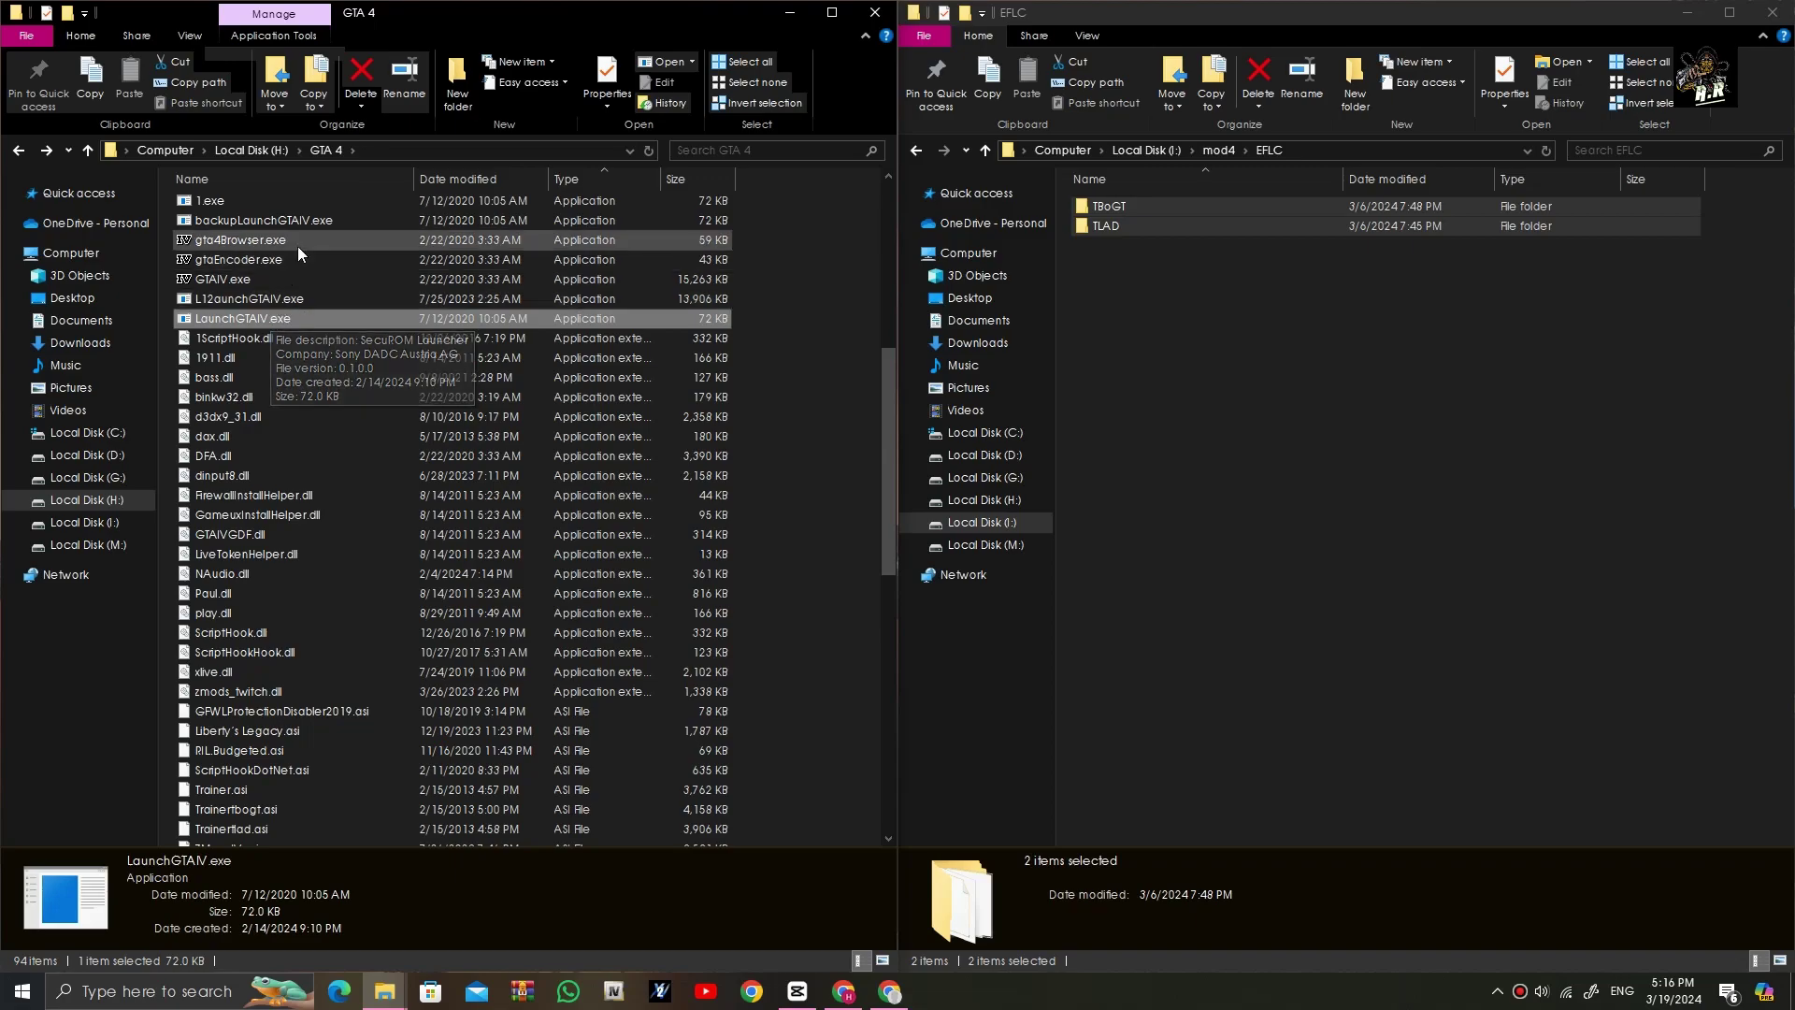
{"action": "right_click", "coordinate": [271, 320]}
{"action": "left_click", "coordinate": [341, 771]}
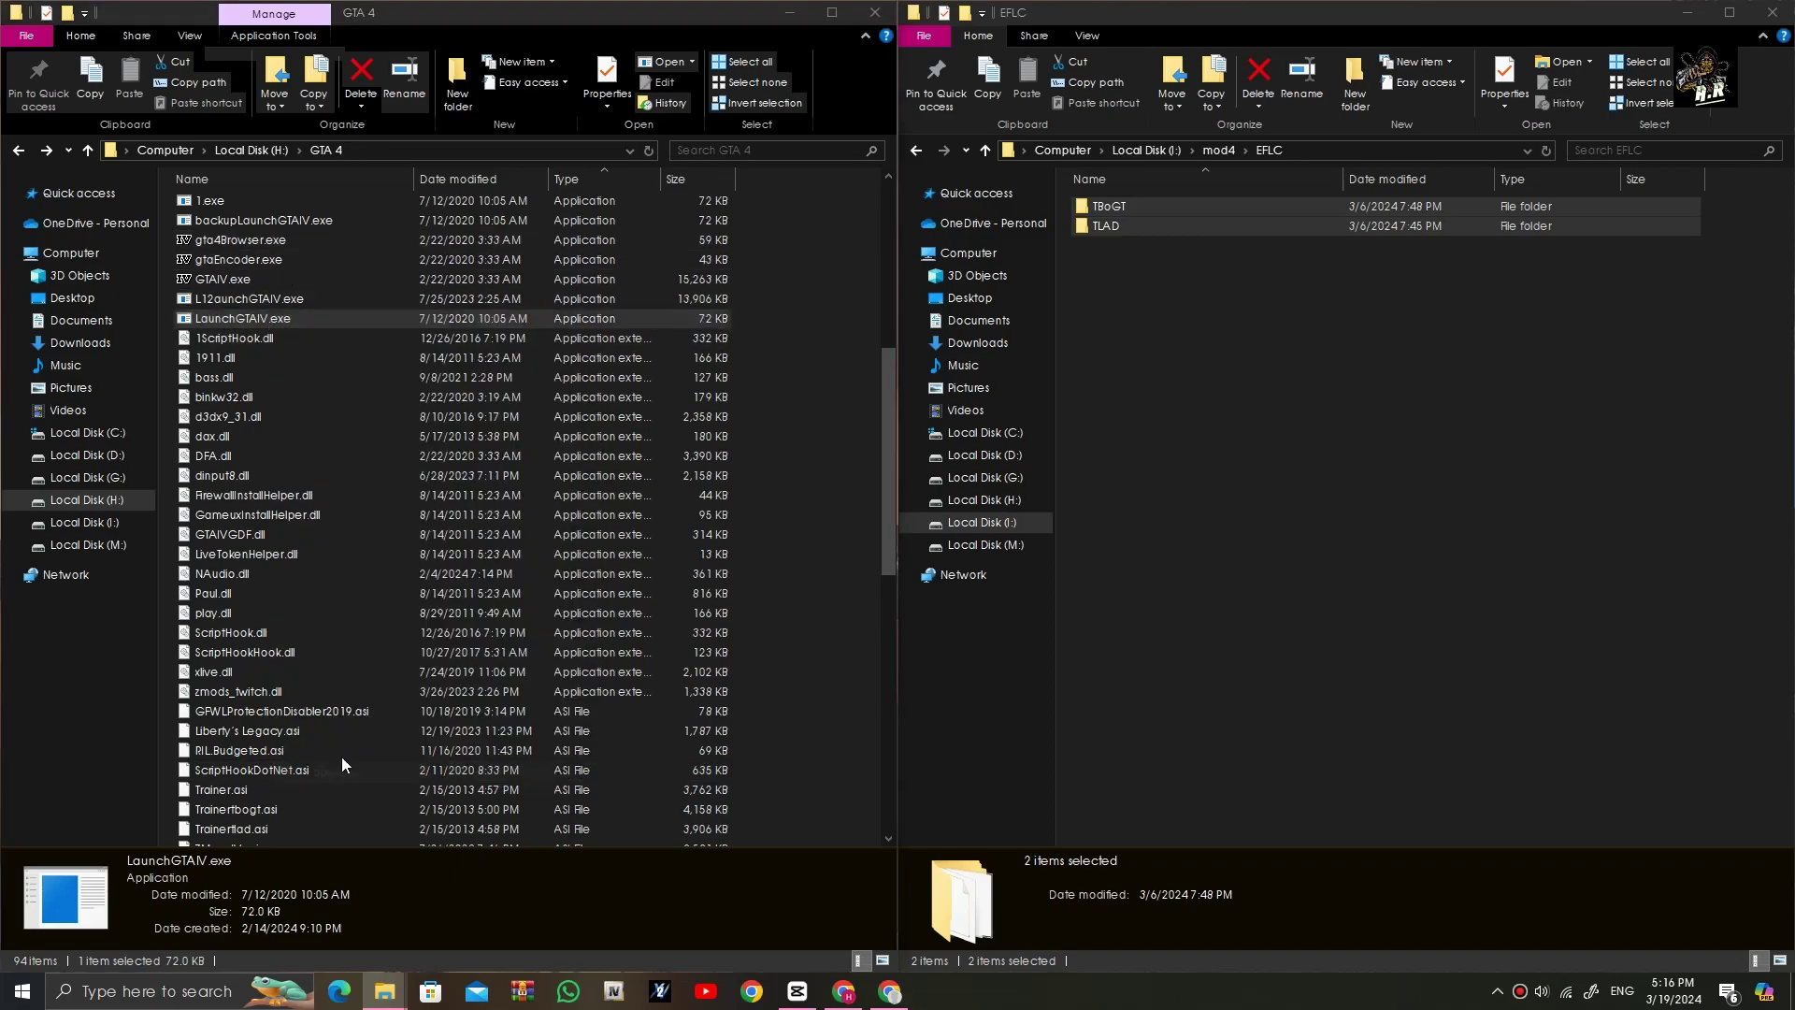
{"action": "left_click", "coordinate": [357, 363]}
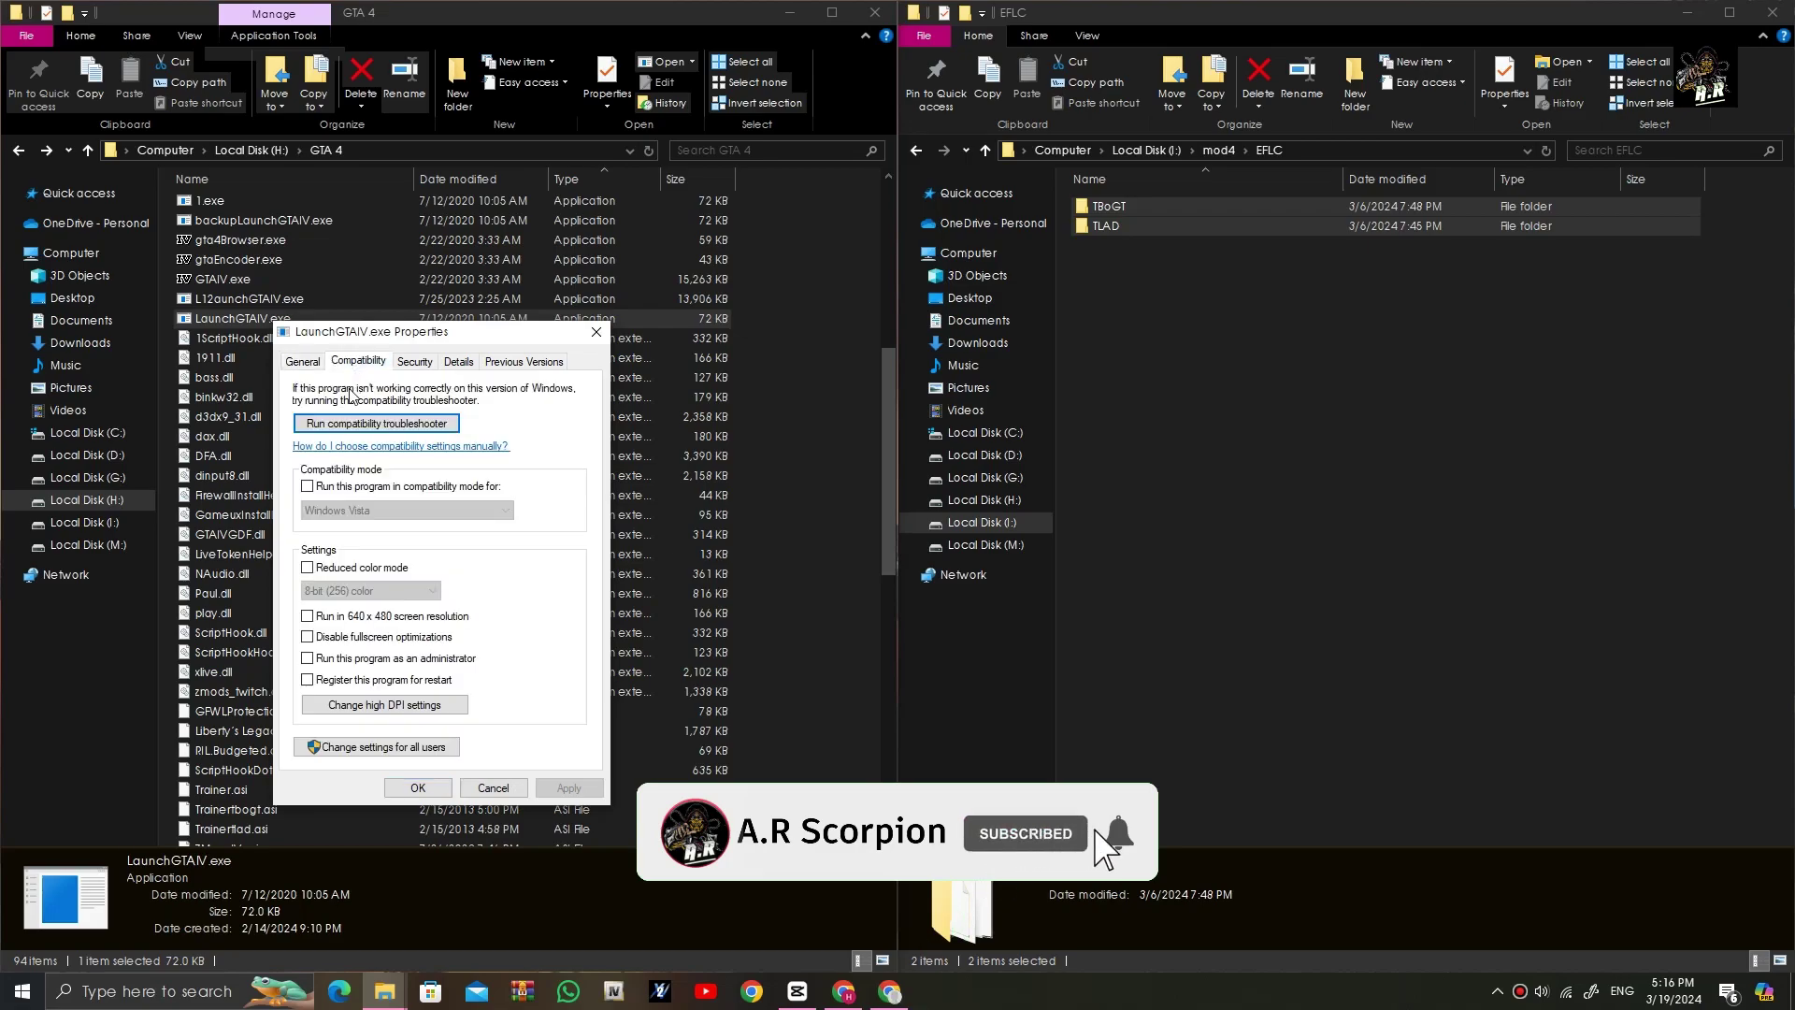
{"action": "left_click", "coordinate": [334, 494]}
{"action": "left_click", "coordinate": [341, 511]}
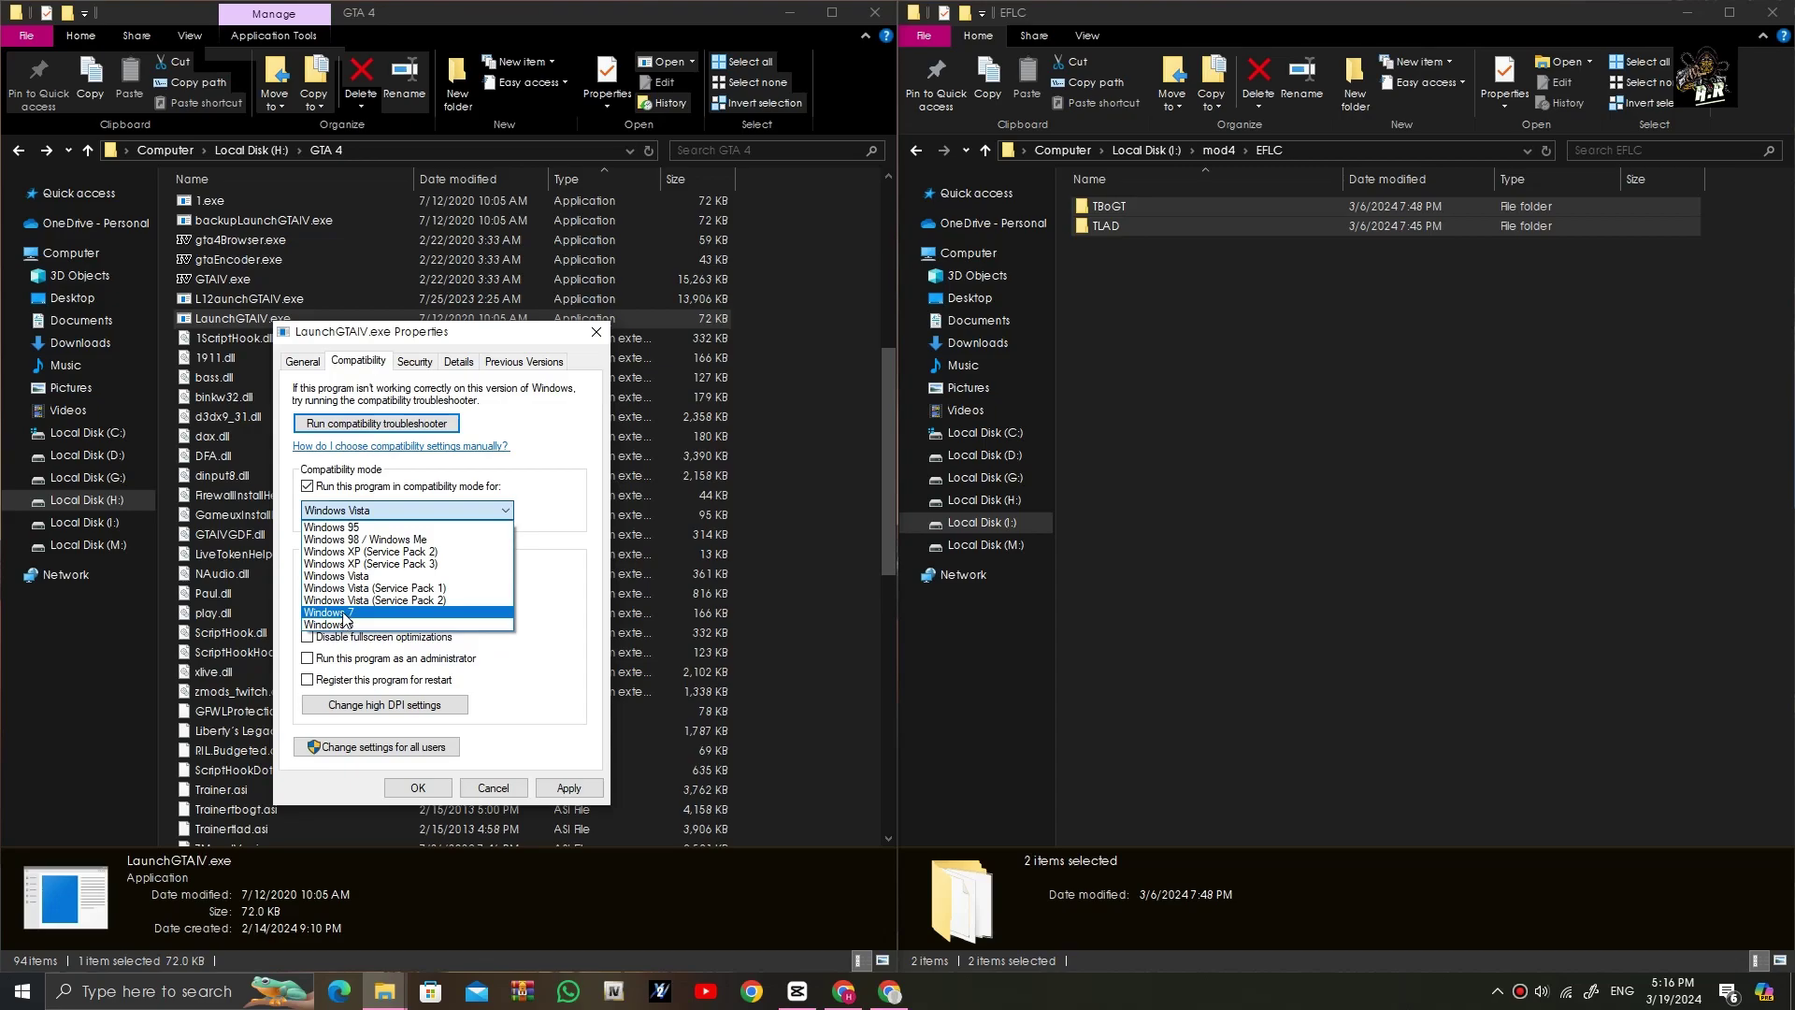
{"action": "left_click", "coordinate": [344, 613]}
{"action": "left_click", "coordinate": [569, 788]}
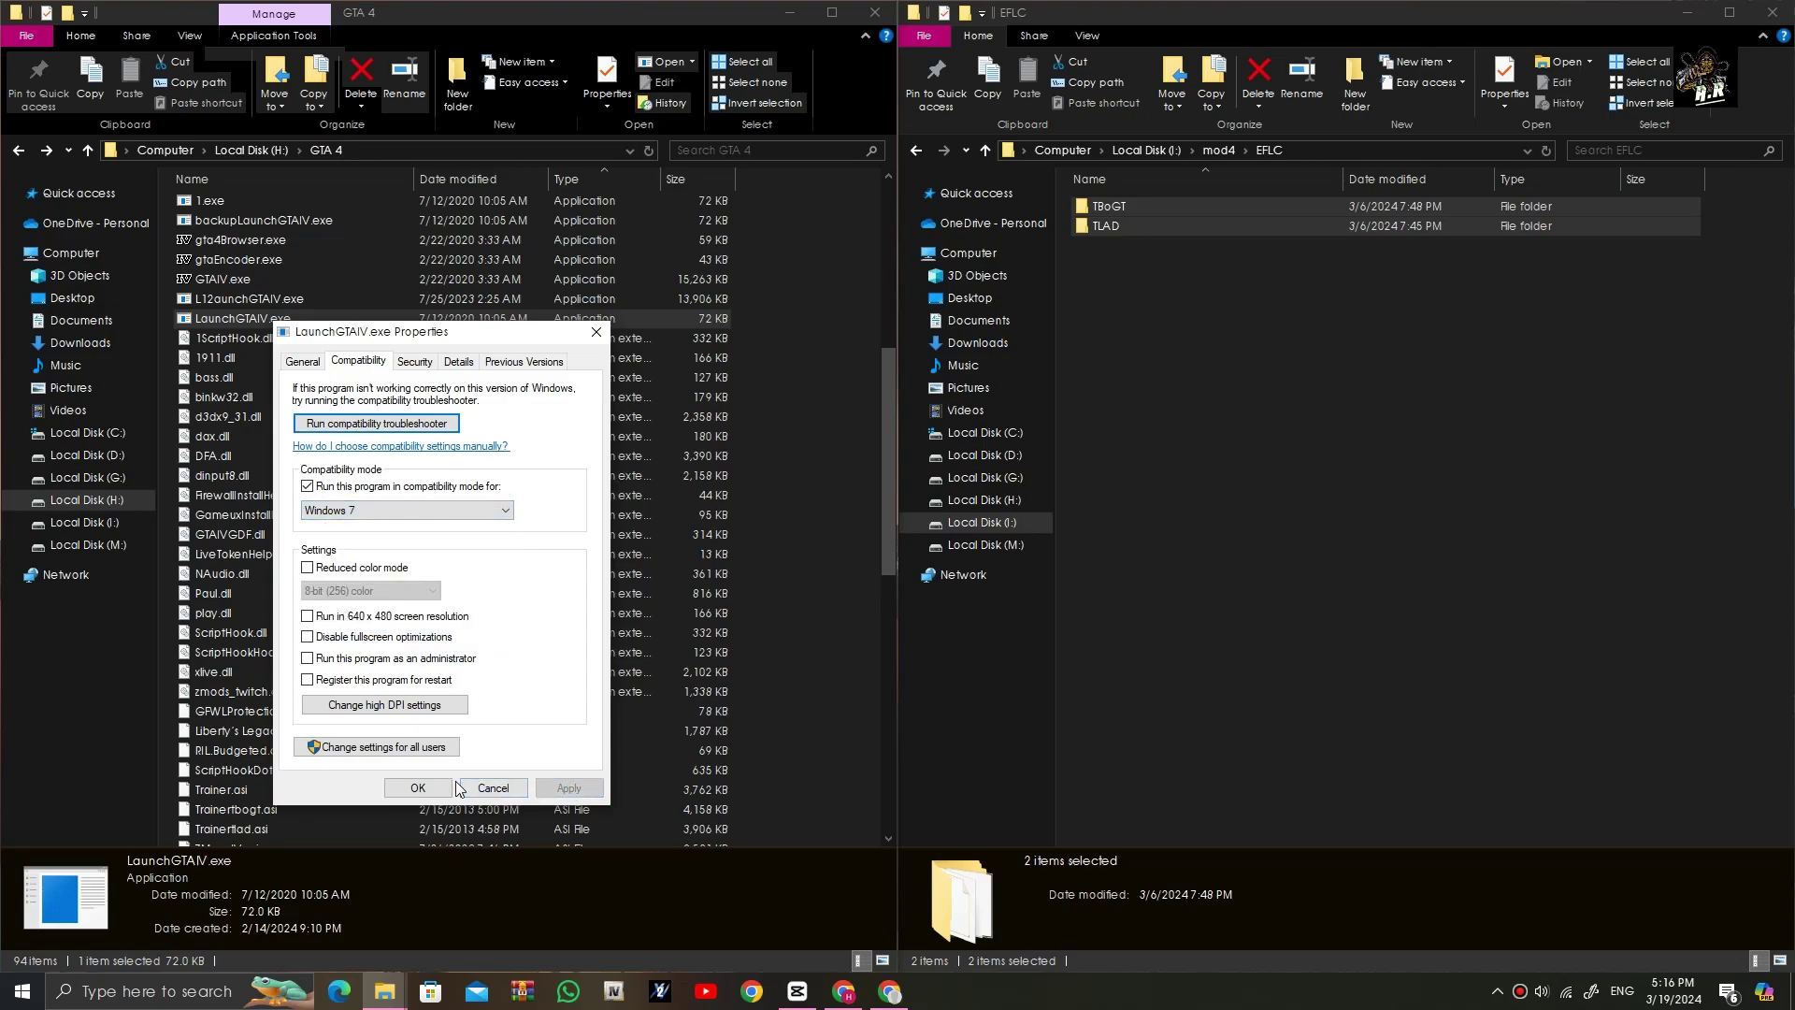
{"action": "left_click", "coordinate": [418, 788]}
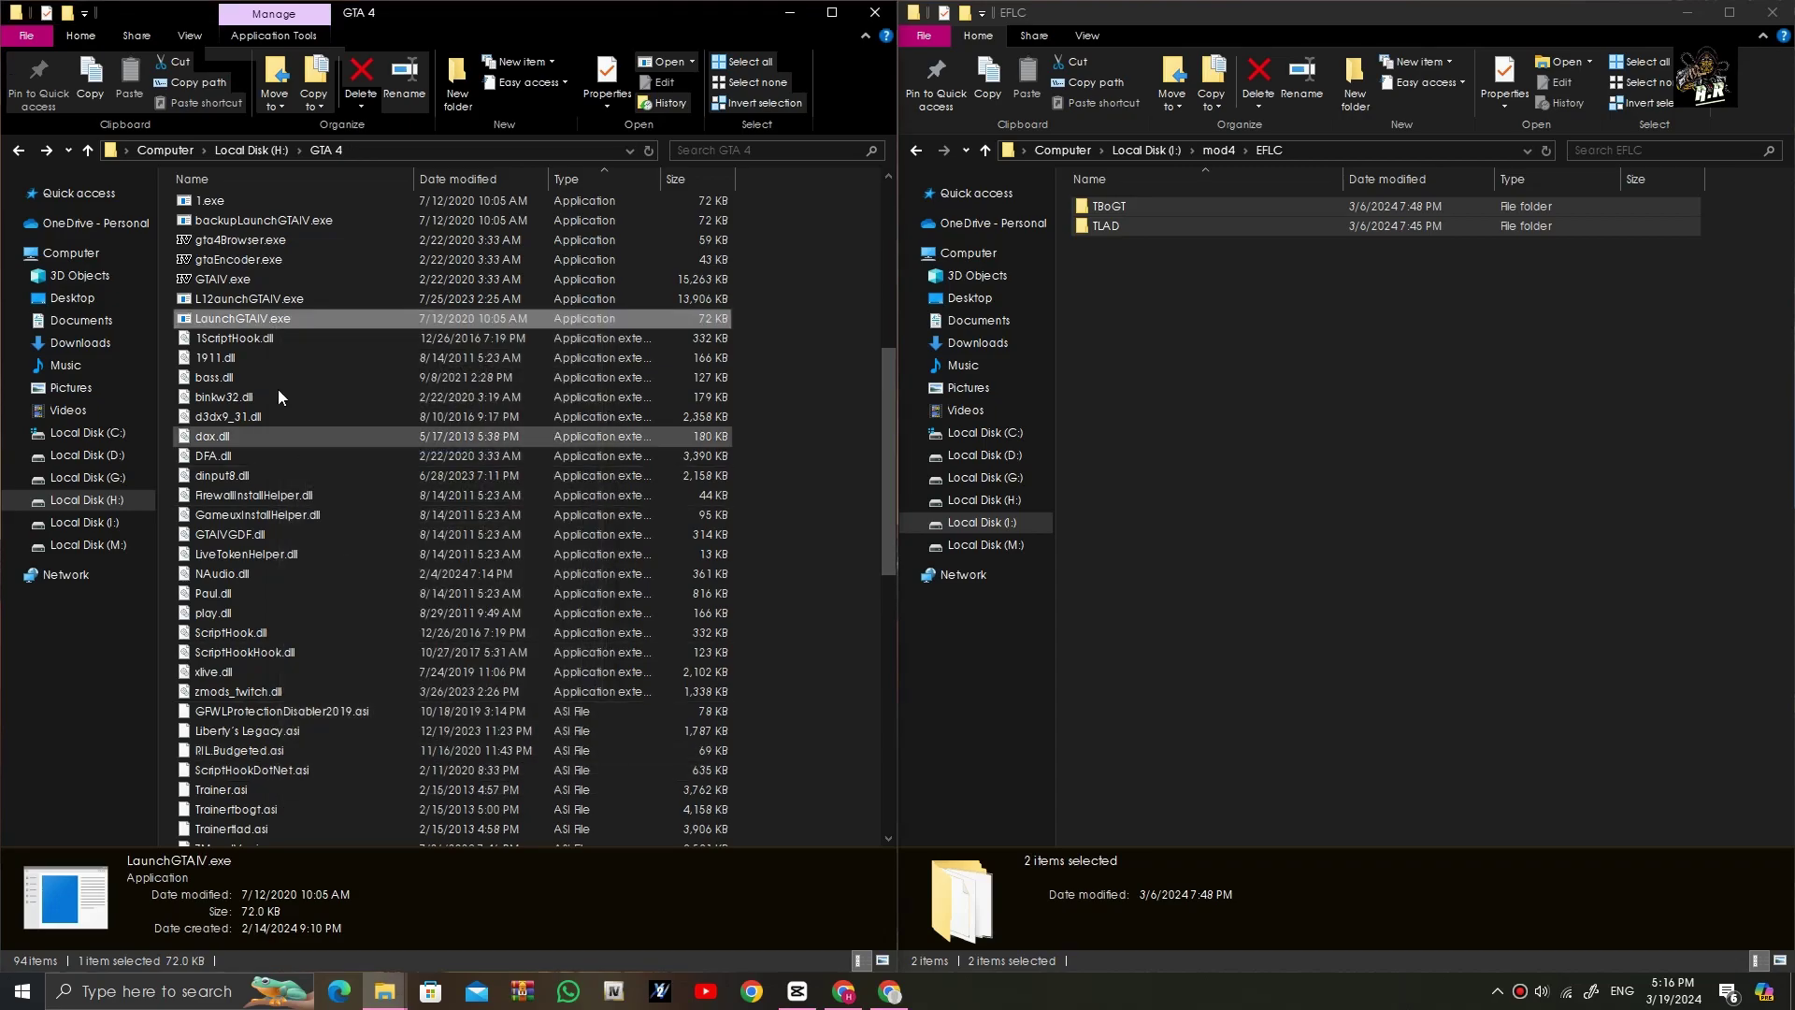
- Enable a Windows compatibility mode for GTAIV.exe in the GTA 4 folder and apply the change
{"action": "left_click", "coordinate": [219, 280]}
{"action": "right_click", "coordinate": [218, 280]}
{"action": "left_click", "coordinate": [281, 734]}
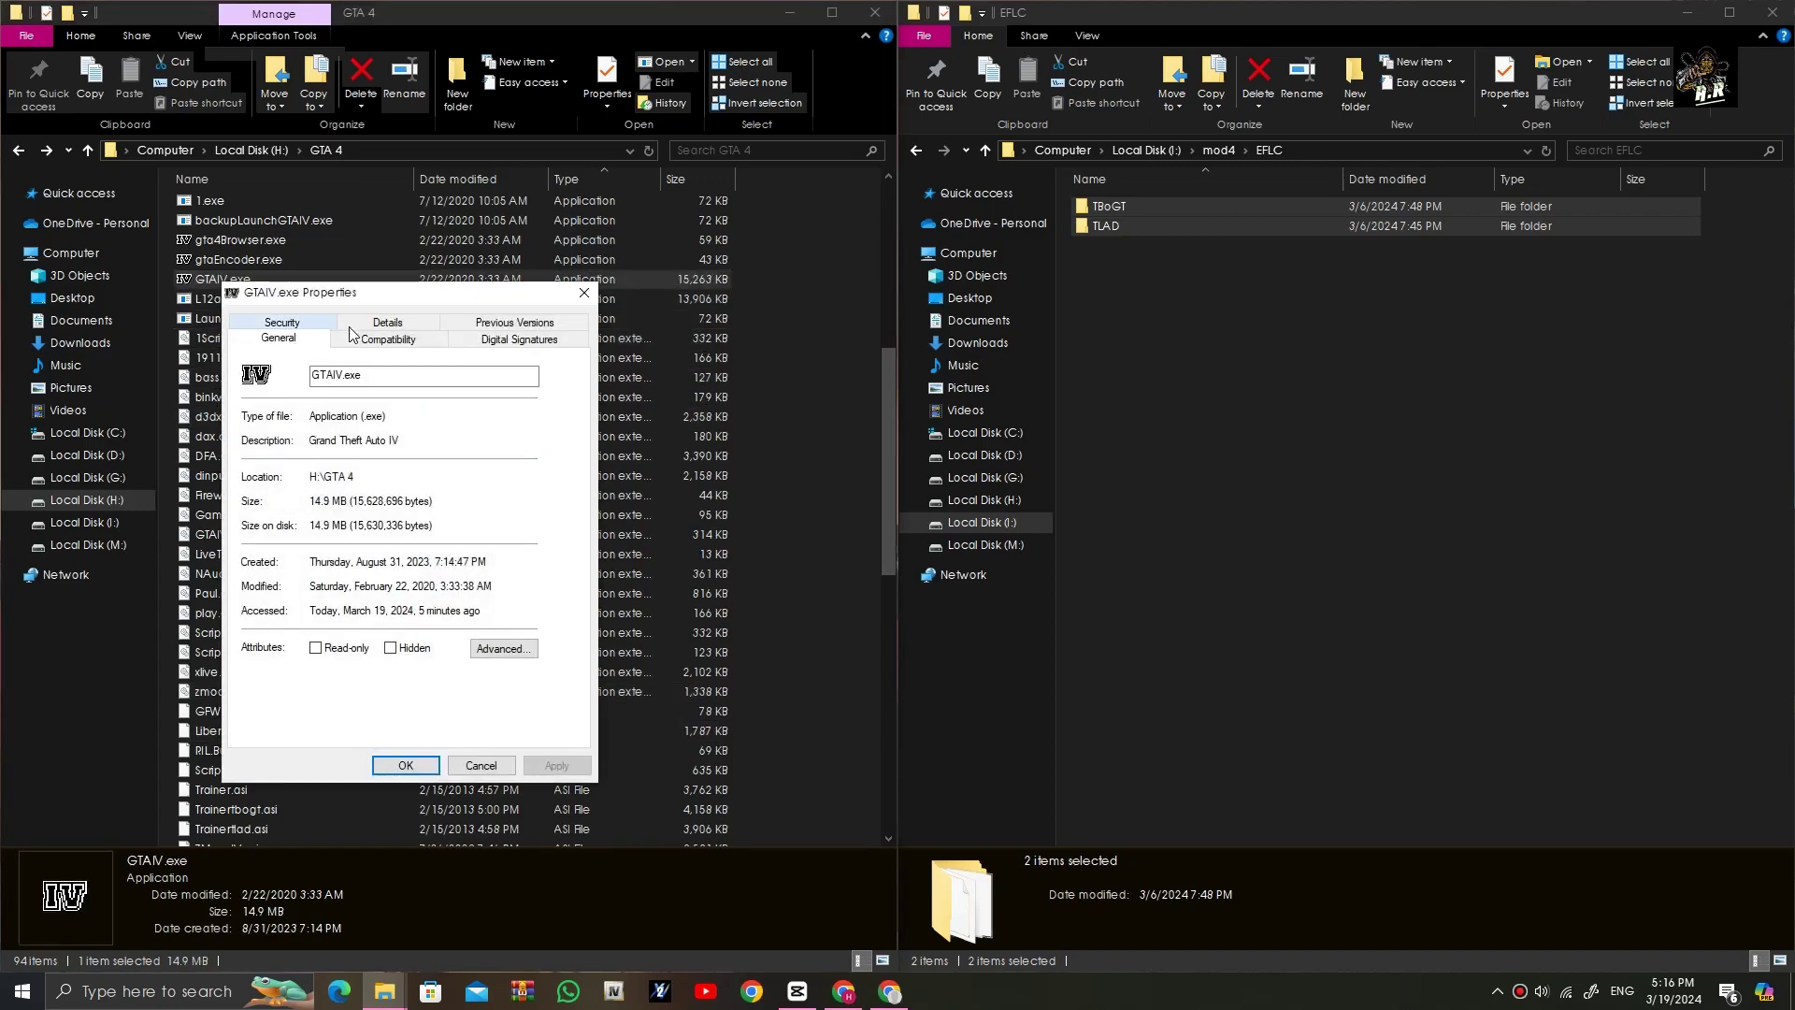
{"action": "left_click", "coordinate": [387, 322]}
{"action": "left_click", "coordinate": [388, 338]}
{"action": "left_click", "coordinate": [290, 463]}
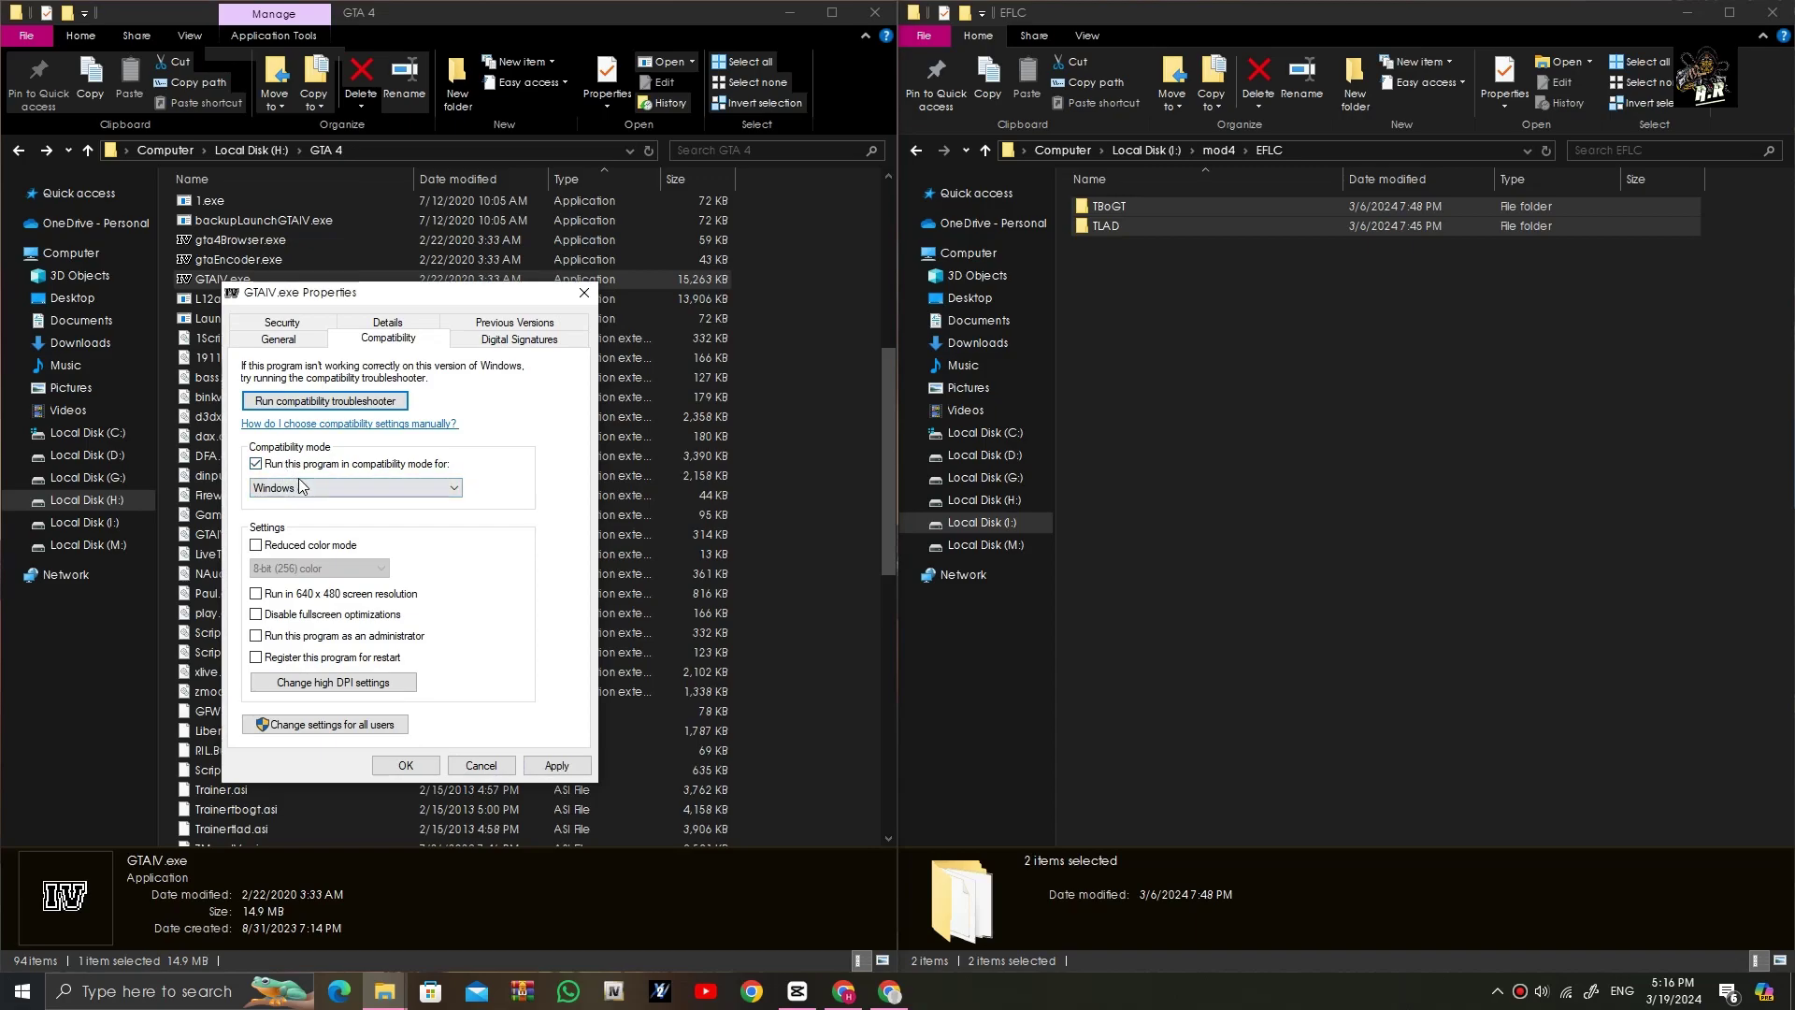
{"action": "left_click", "coordinate": [301, 487]}
{"action": "left_click", "coordinate": [309, 594]}
{"action": "left_click", "coordinate": [552, 763]}
{"action": "left_click", "coordinate": [406, 763]}
- Refresh the file list of the GTA 4 folder
{"action": "right_click", "coordinate": [793, 329]}
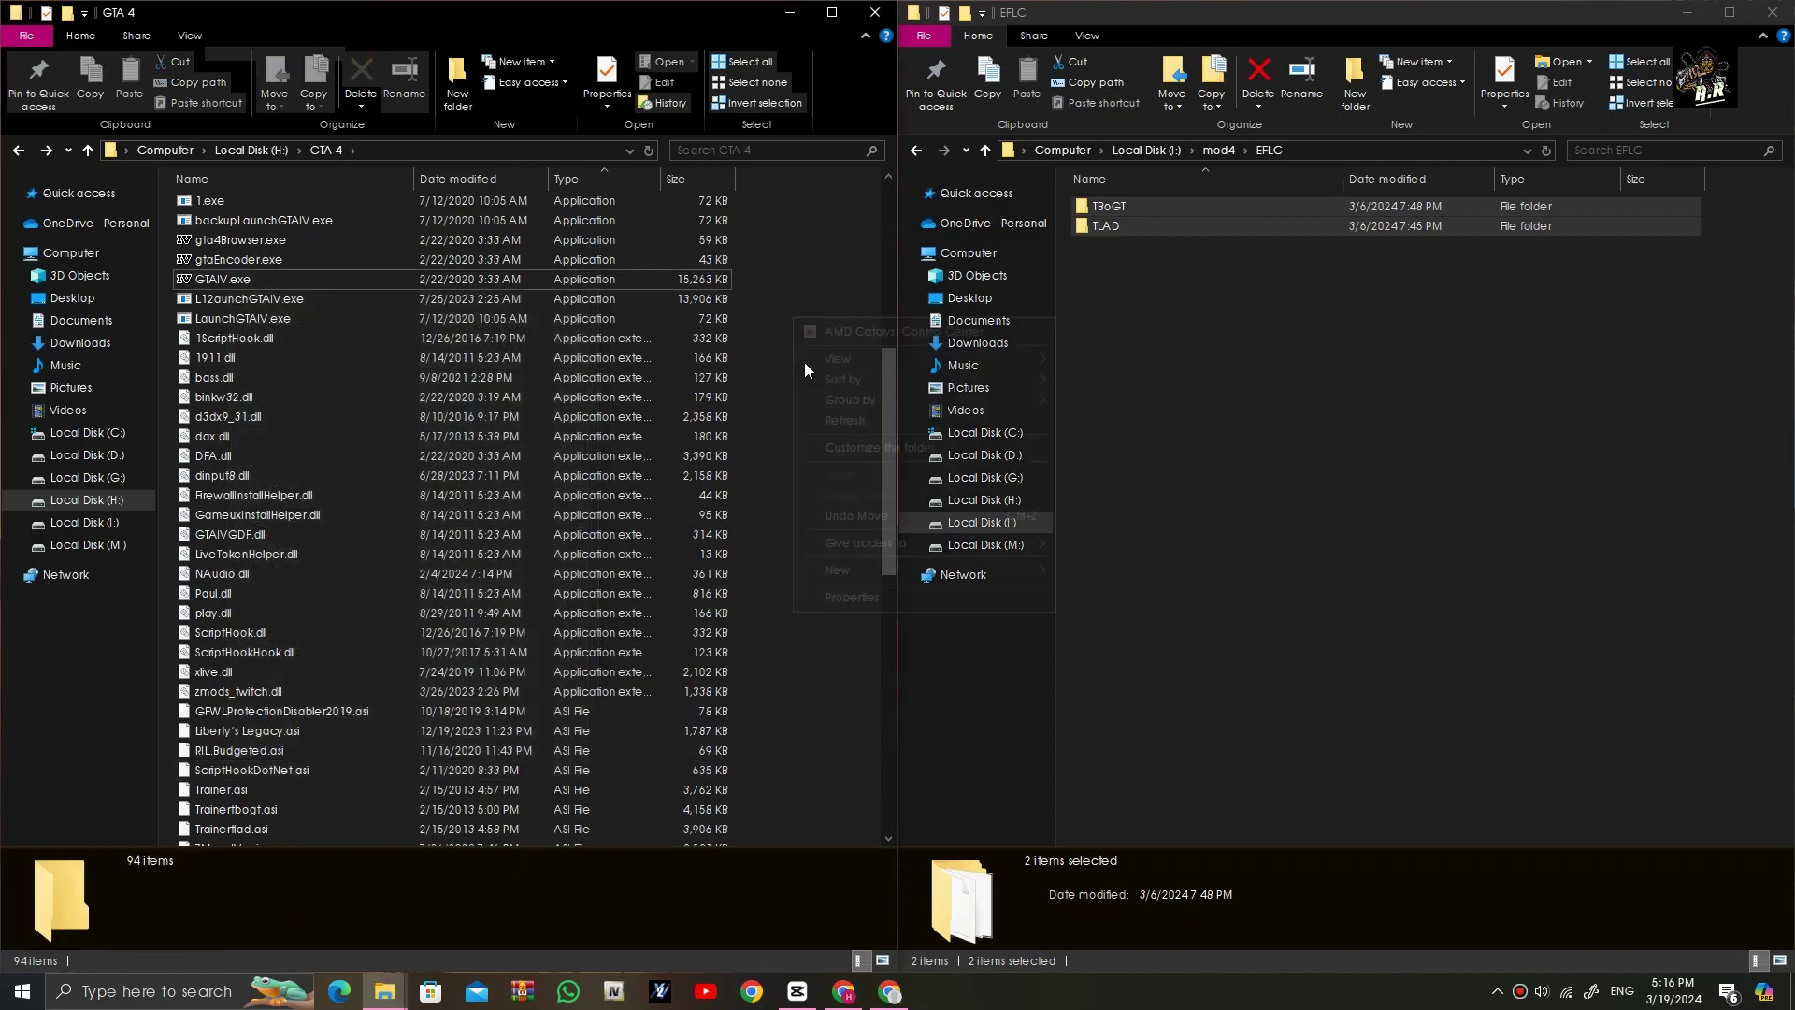
{"action": "left_click", "coordinate": [828, 419]}
{"action": "right_click", "coordinate": [772, 419]}
{"action": "left_click", "coordinate": [818, 514]}
- Switch to Chrome's ZolikaPatch page and open the downloaded ZolikaPatch_v7.65.zip beside the GTA 4 folder
{"action": "left_click", "coordinate": [889, 991]}
{"action": "scroll", "coordinate": [726, 440], "scroll_direction": "up", "scroll_amount": 7}
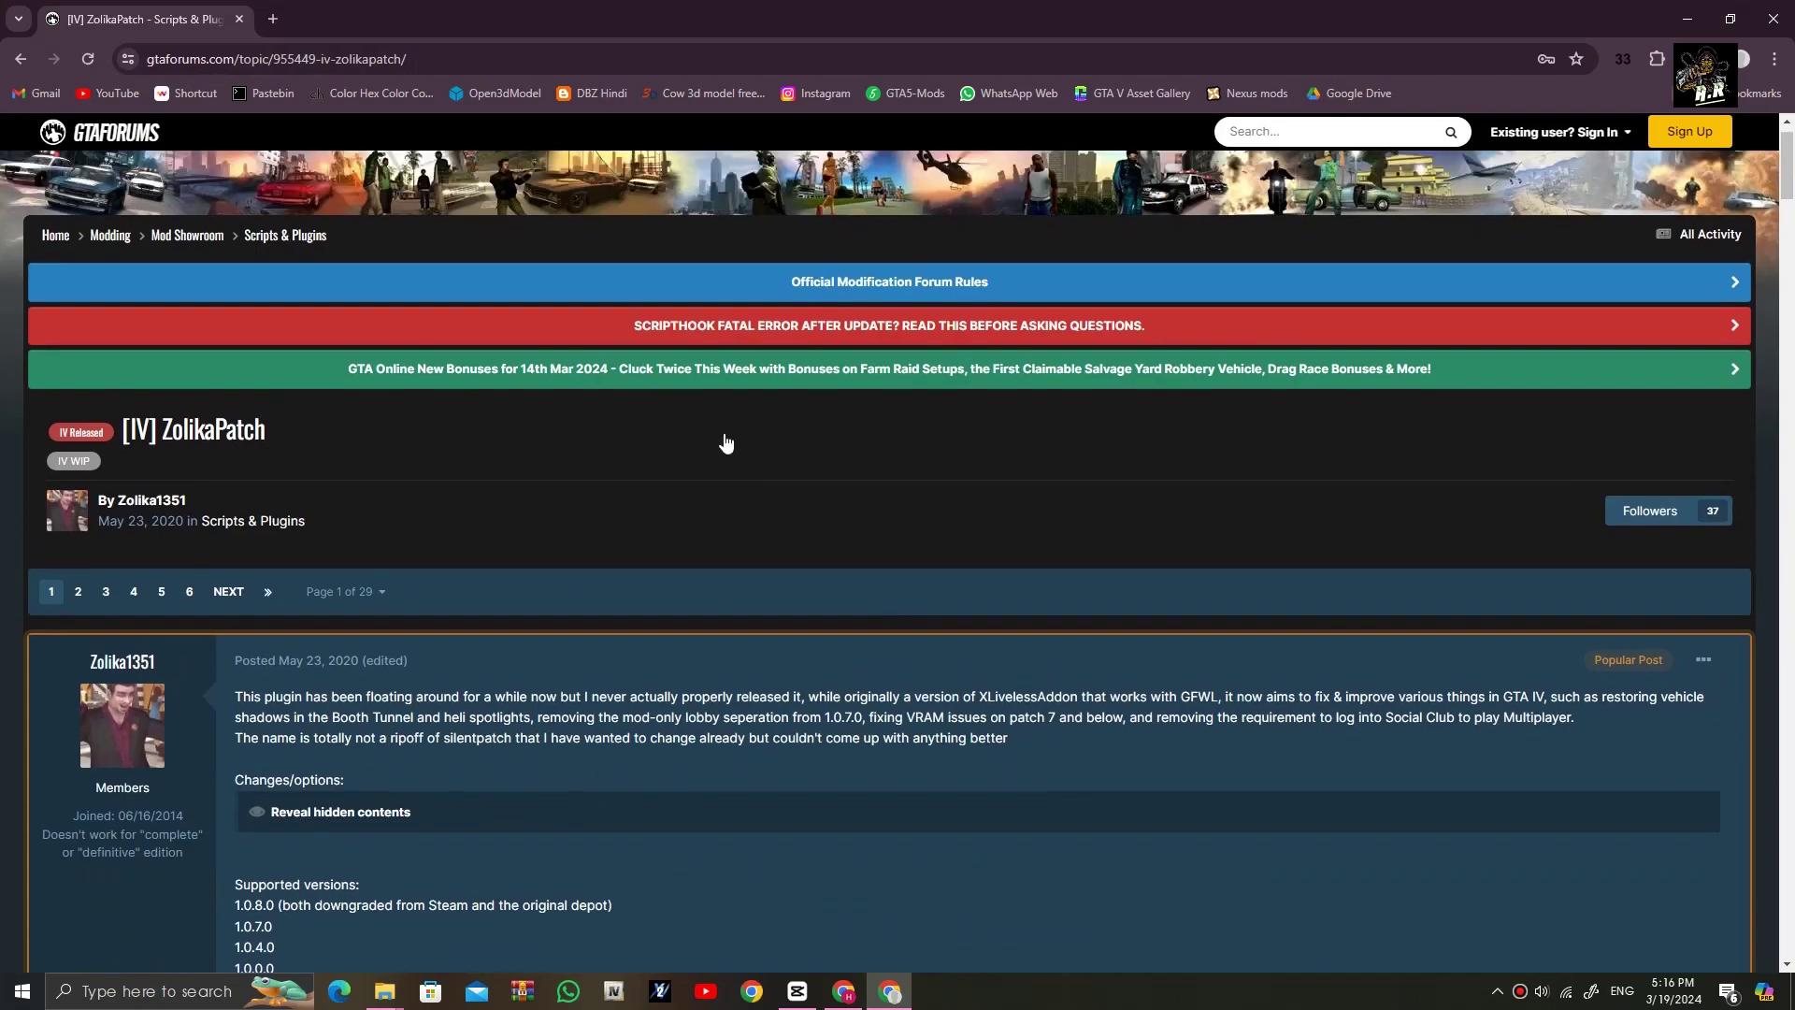
{"action": "scroll", "coordinate": [453, 505], "scroll_direction": "down", "scroll_amount": 3}
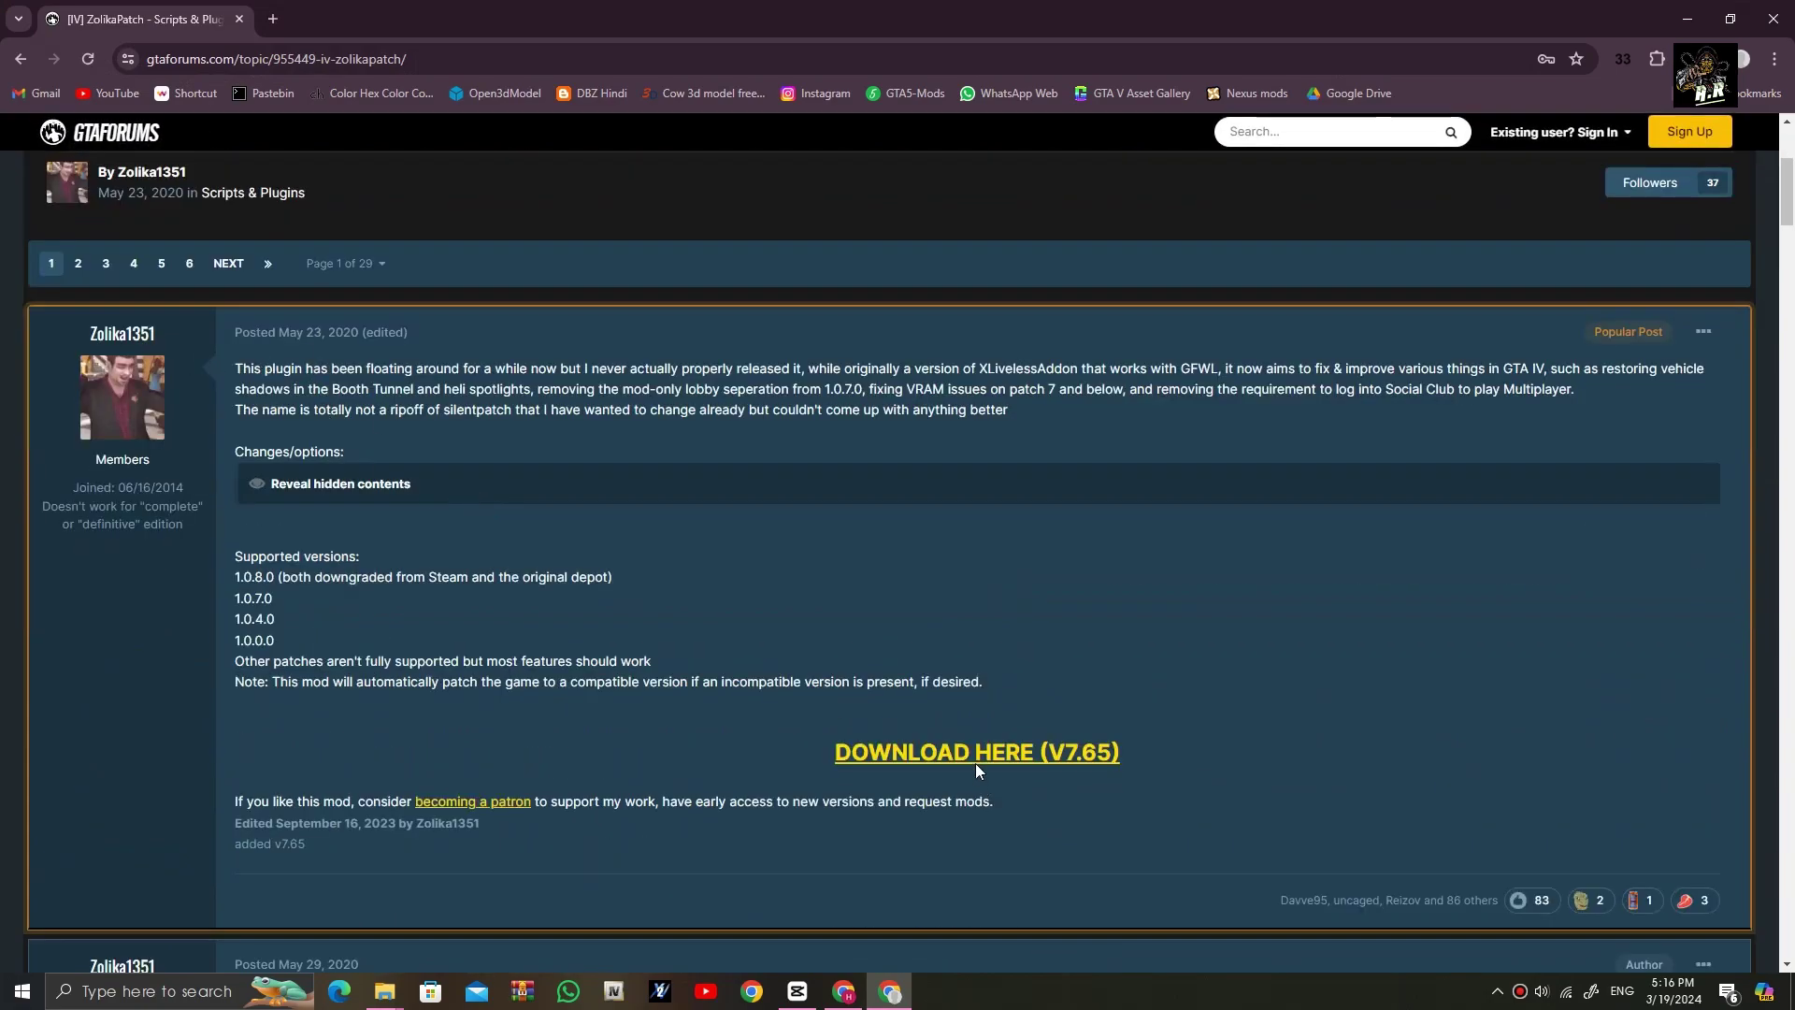
{"action": "left_click", "coordinate": [1736, 39]}
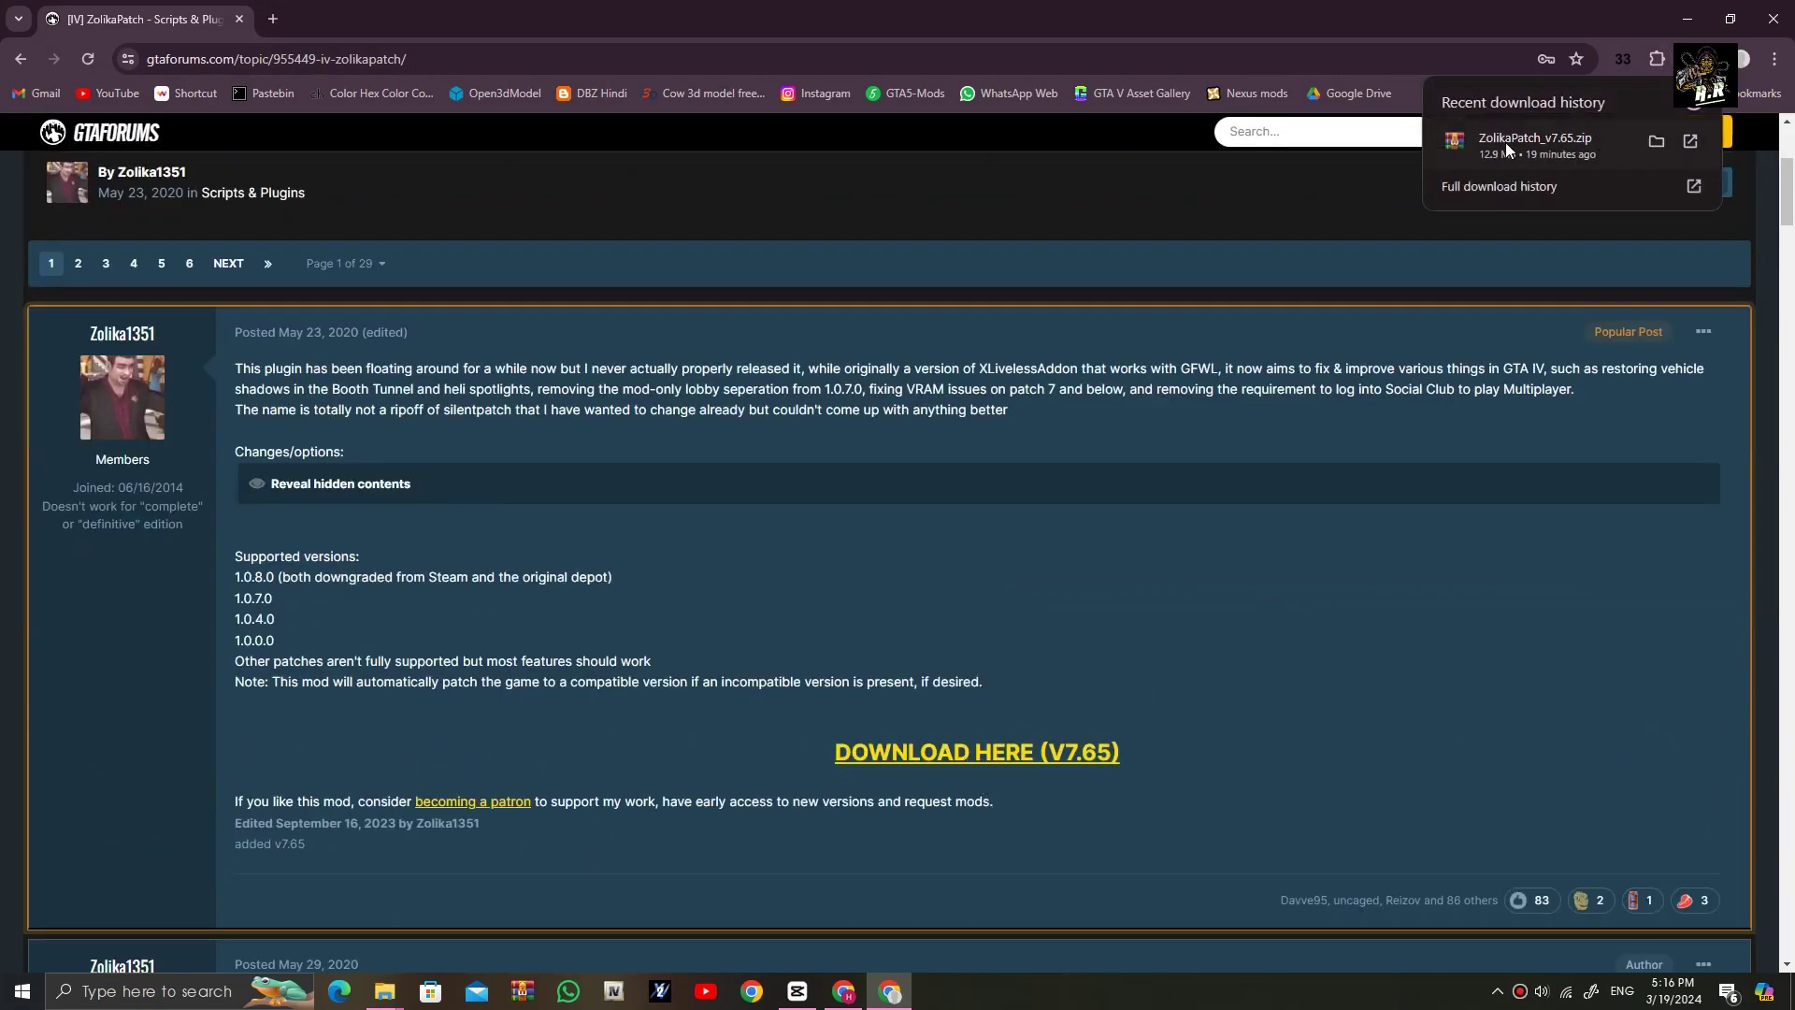
{"action": "left_click", "coordinate": [1505, 143]}
{"action": "left_click", "coordinate": [1687, 18]}
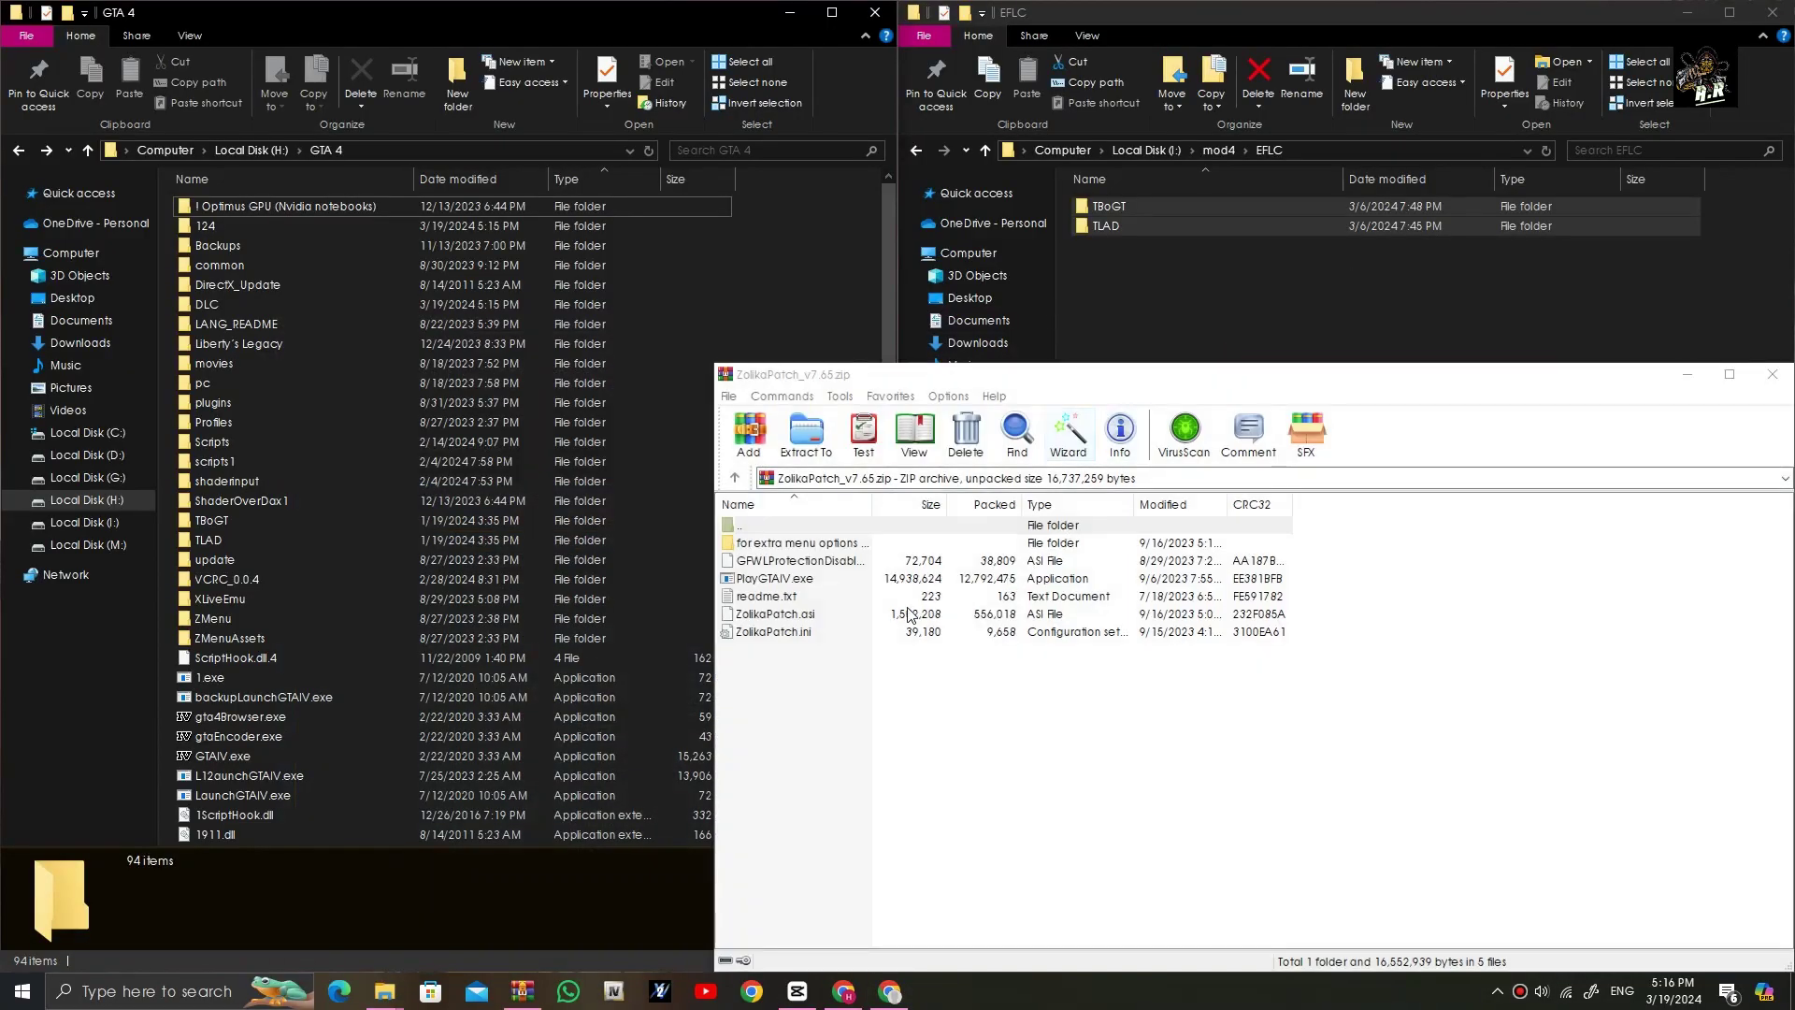
- Extract the GFWL protection disabler, PlayGTAIV.exe, ZolikaPatch.asi and ZolikaPatch.ini from the archive into the GTA 4 folder, replacing existing files
{"action": "left_click_drag", "start_coordinate": [792, 647], "coordinate": [801, 581]}
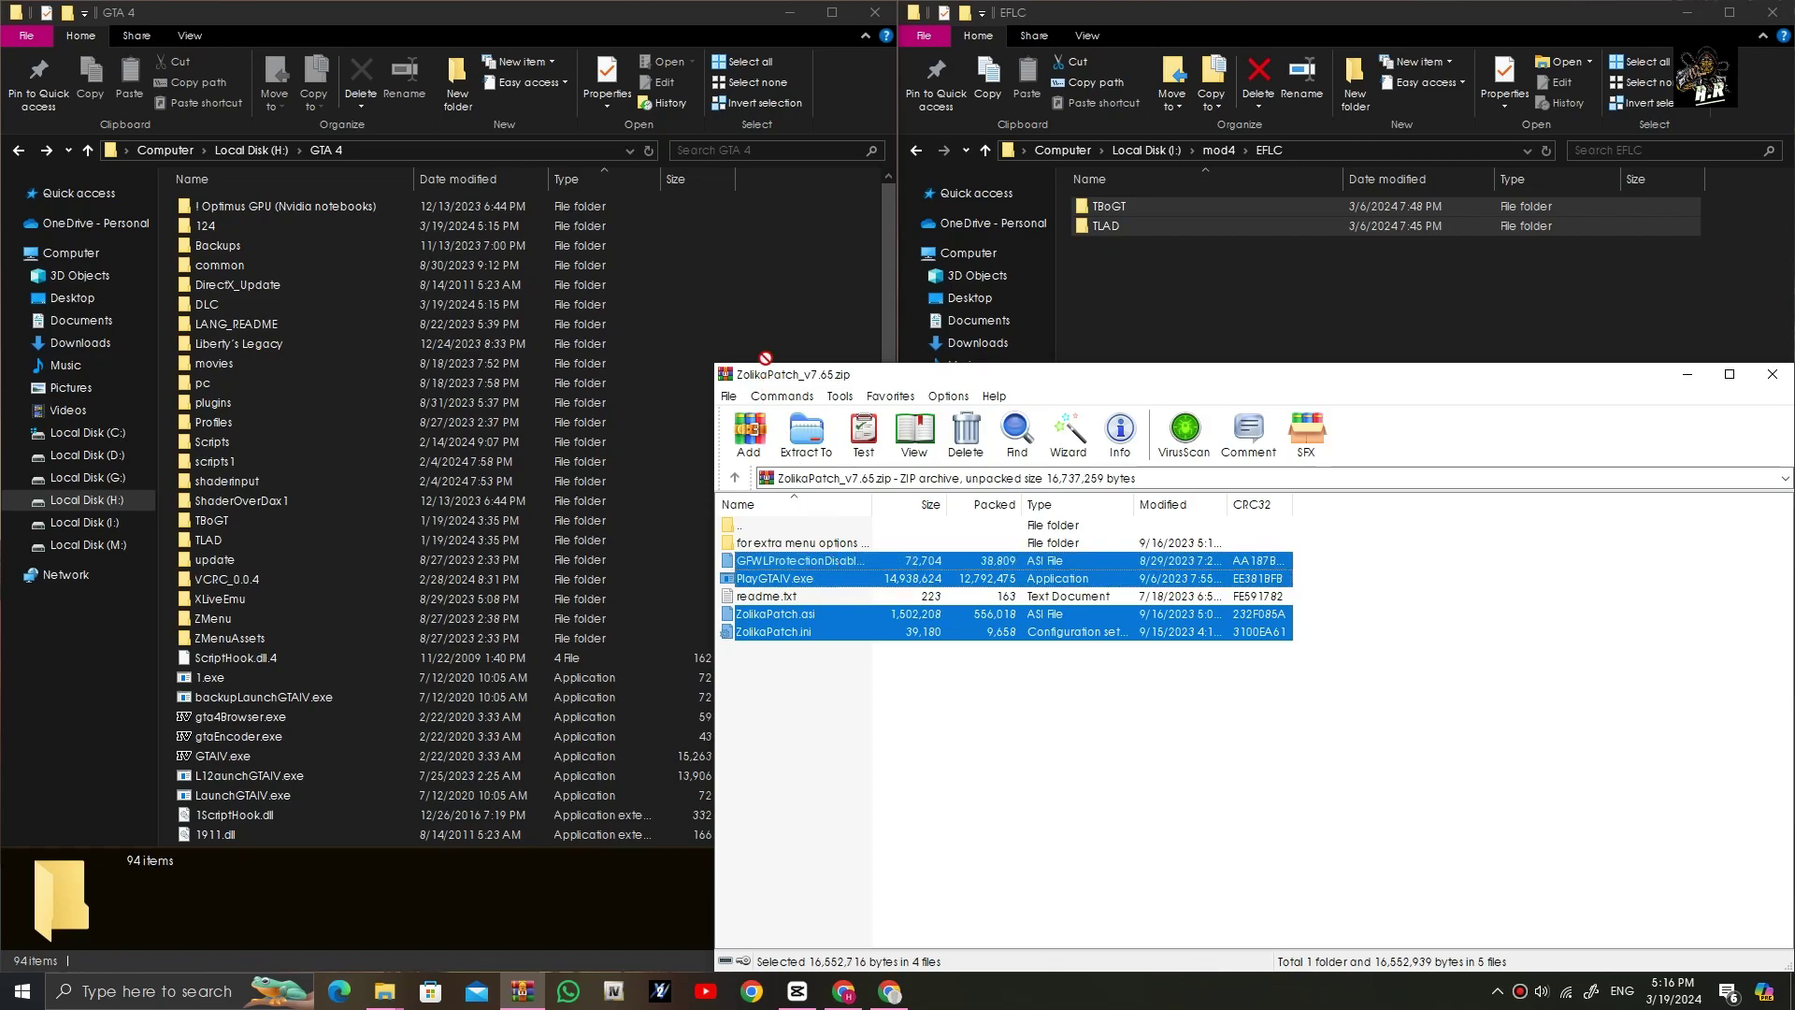
{"action": "left_click_drag", "start_coordinate": [776, 278], "coordinate": [776, 279]}
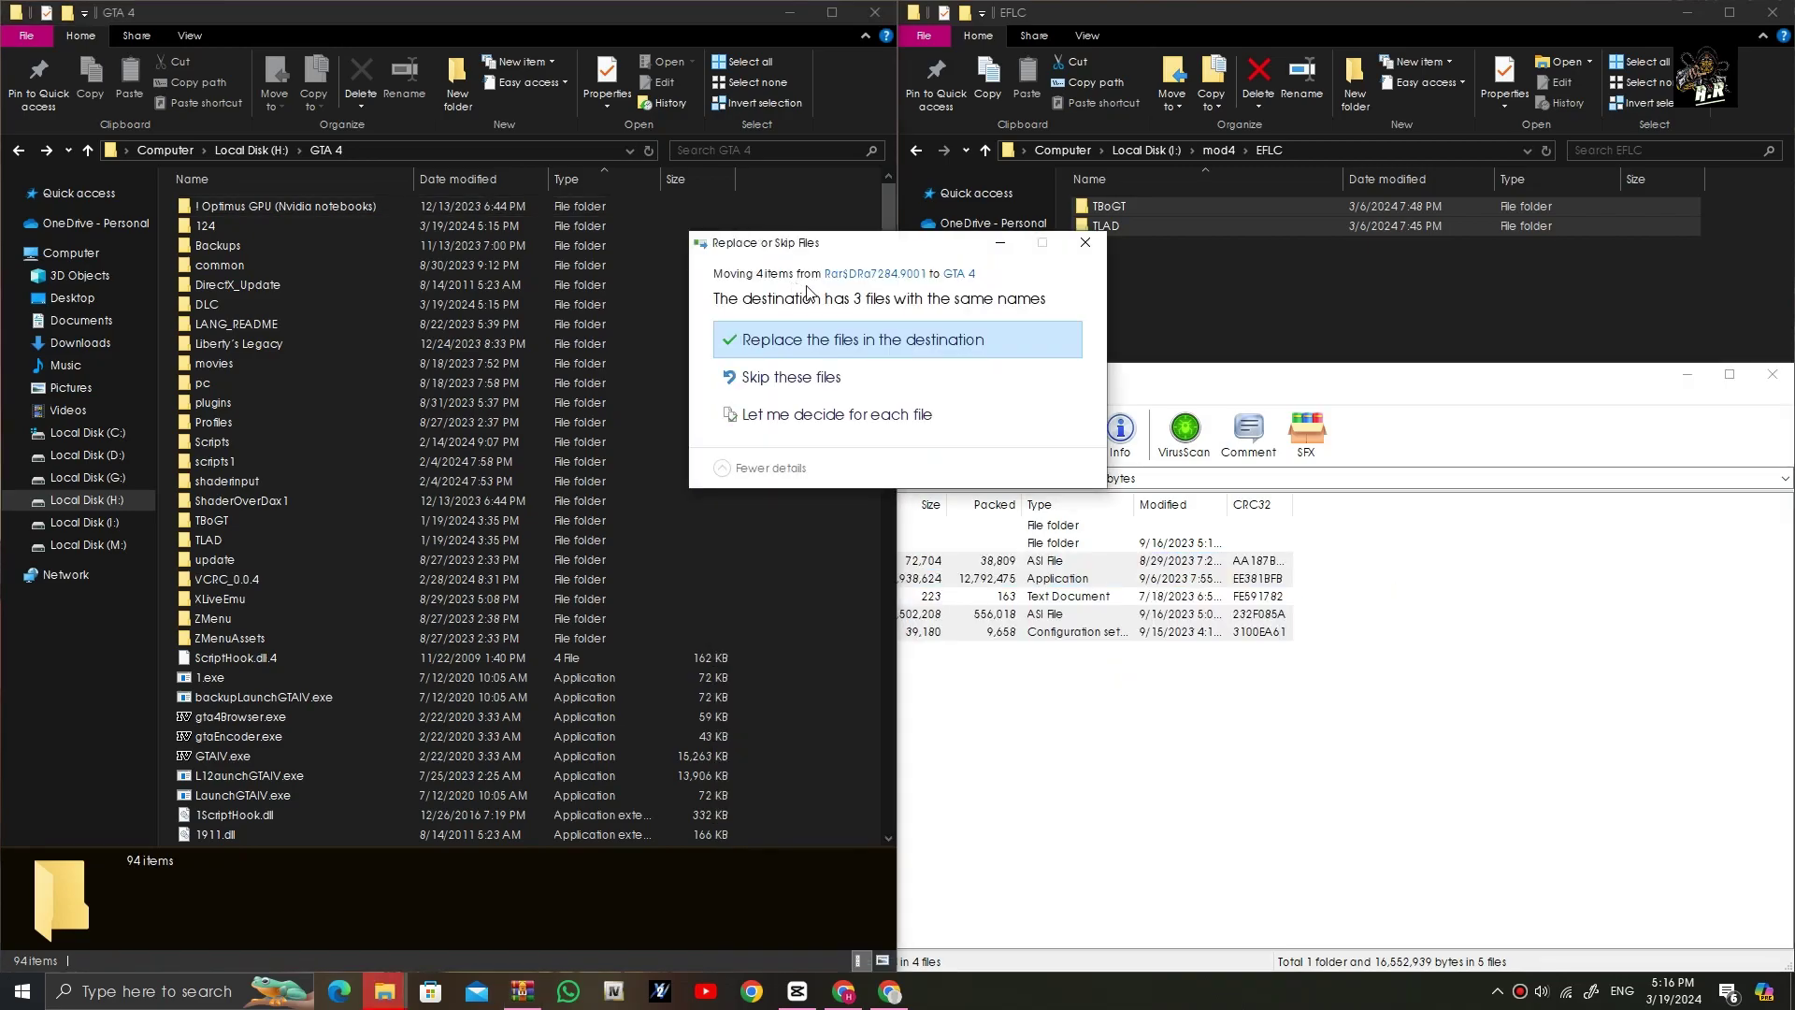
{"action": "left_click", "coordinate": [808, 342]}
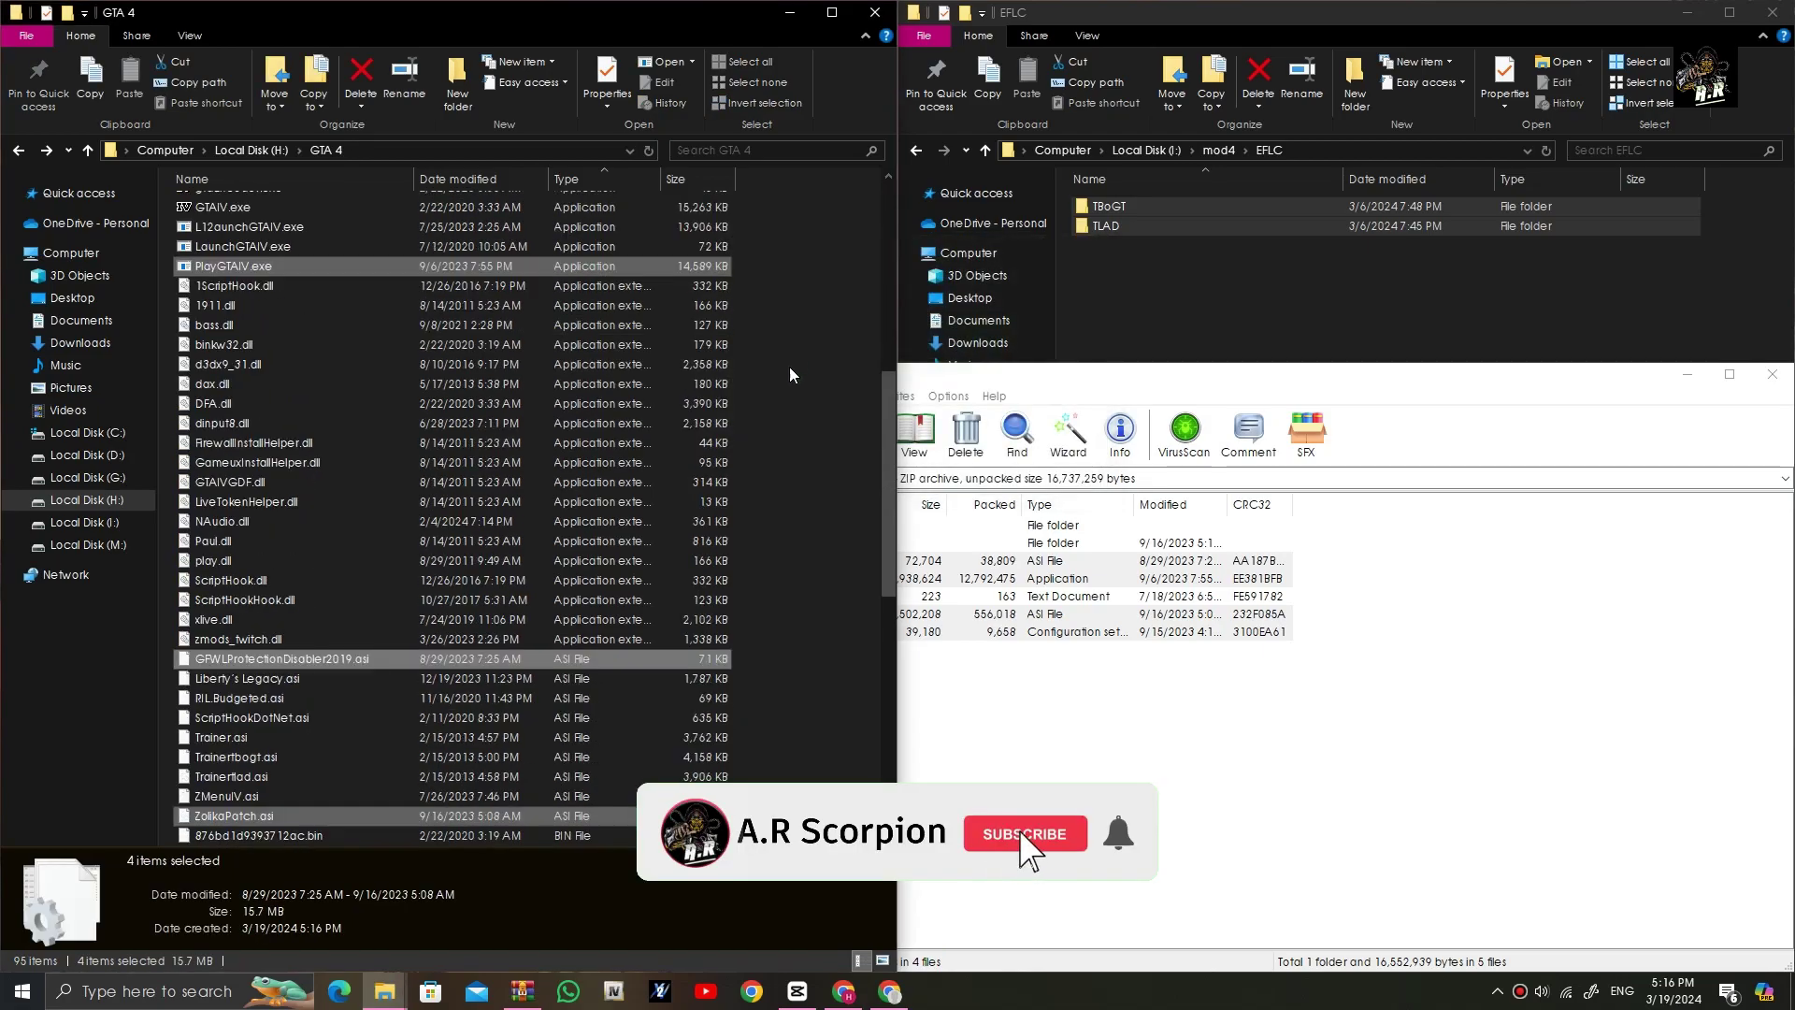
- Open ZolikaPatch.ini from the GTA 4 folder for editing in a maximized Notepad window
{"action": "scroll", "coordinate": [759, 524], "scroll_direction": "down", "scroll_amount": 8}
{"action": "left_click", "coordinate": [353, 557]}
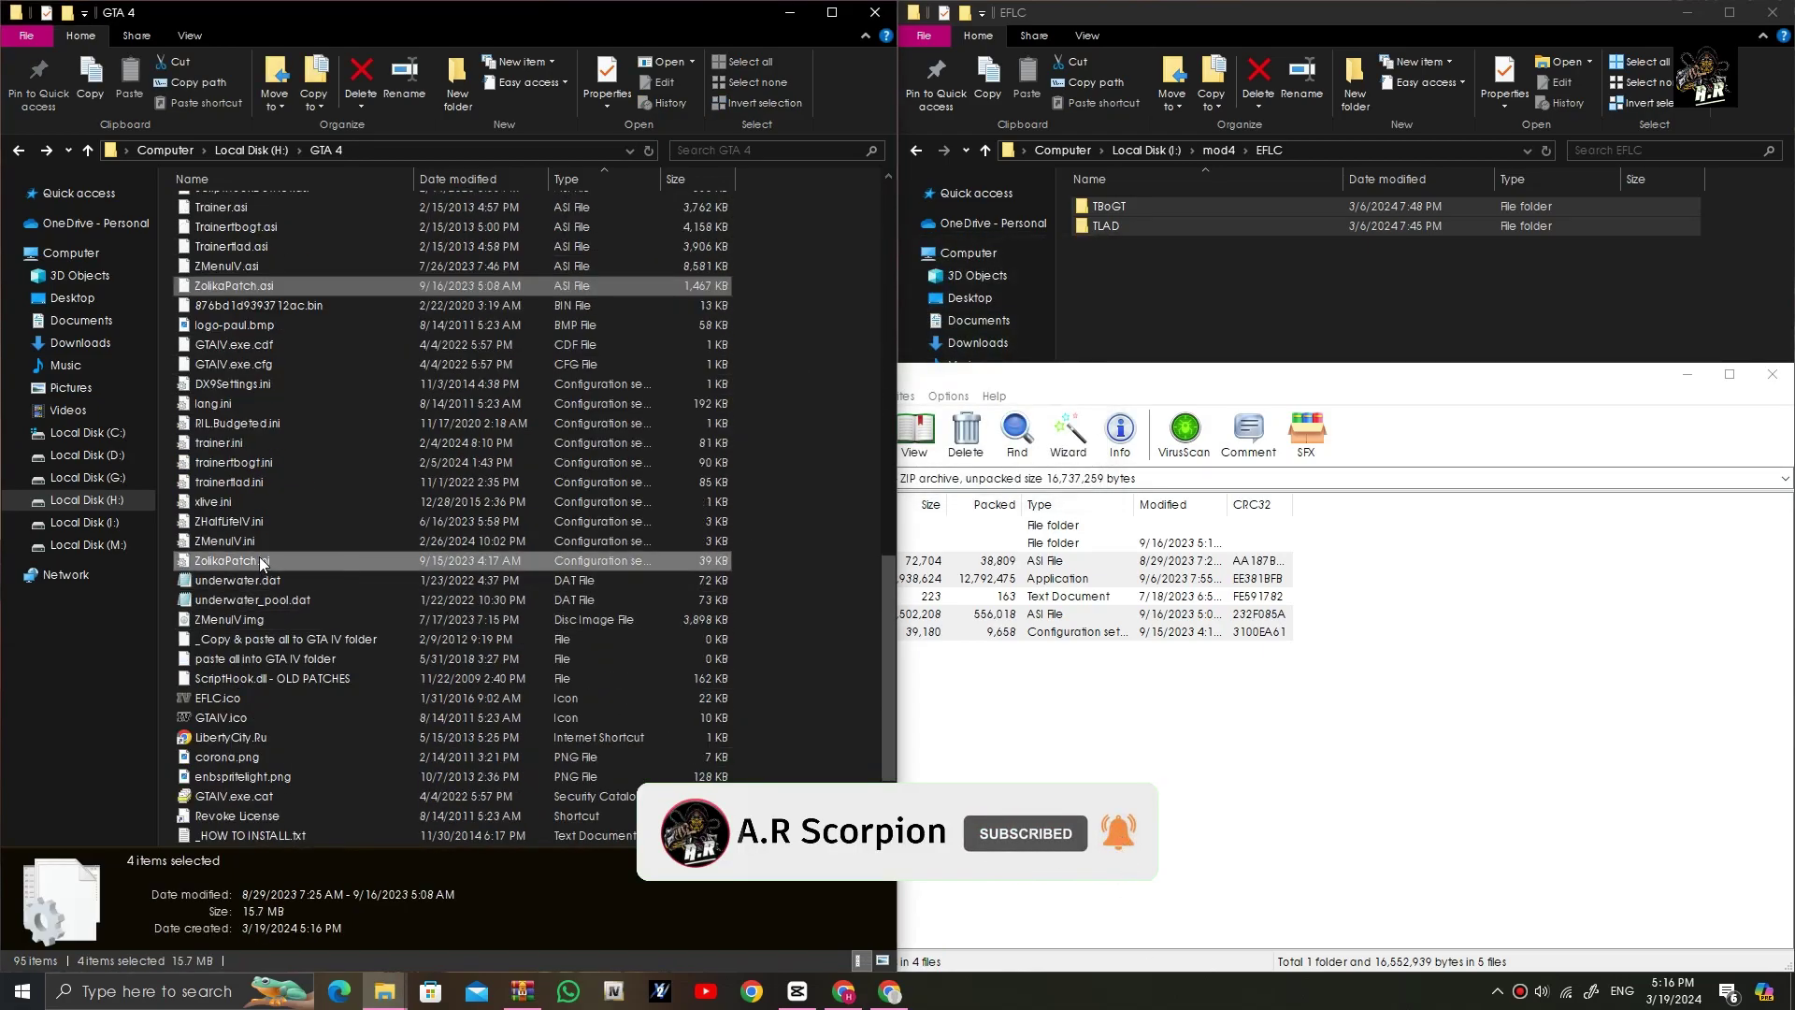
{"action": "right_click", "coordinate": [266, 560]}
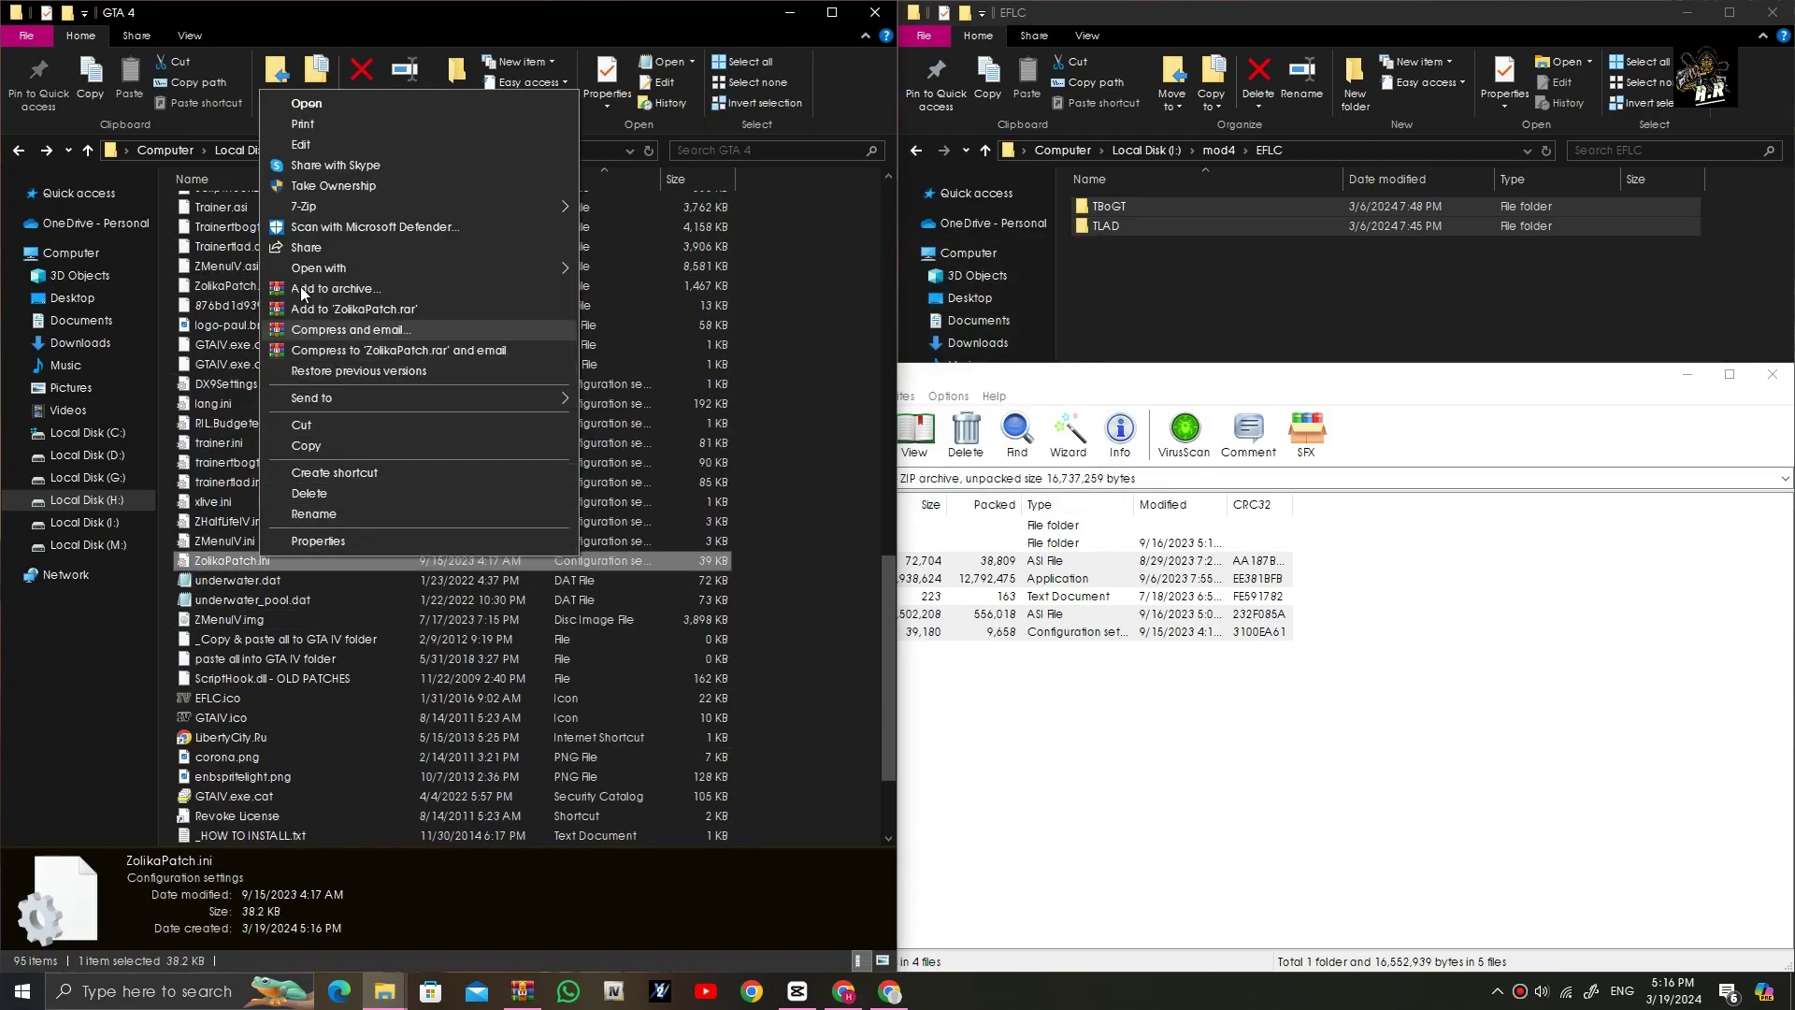
{"action": "left_click", "coordinate": [303, 144]}
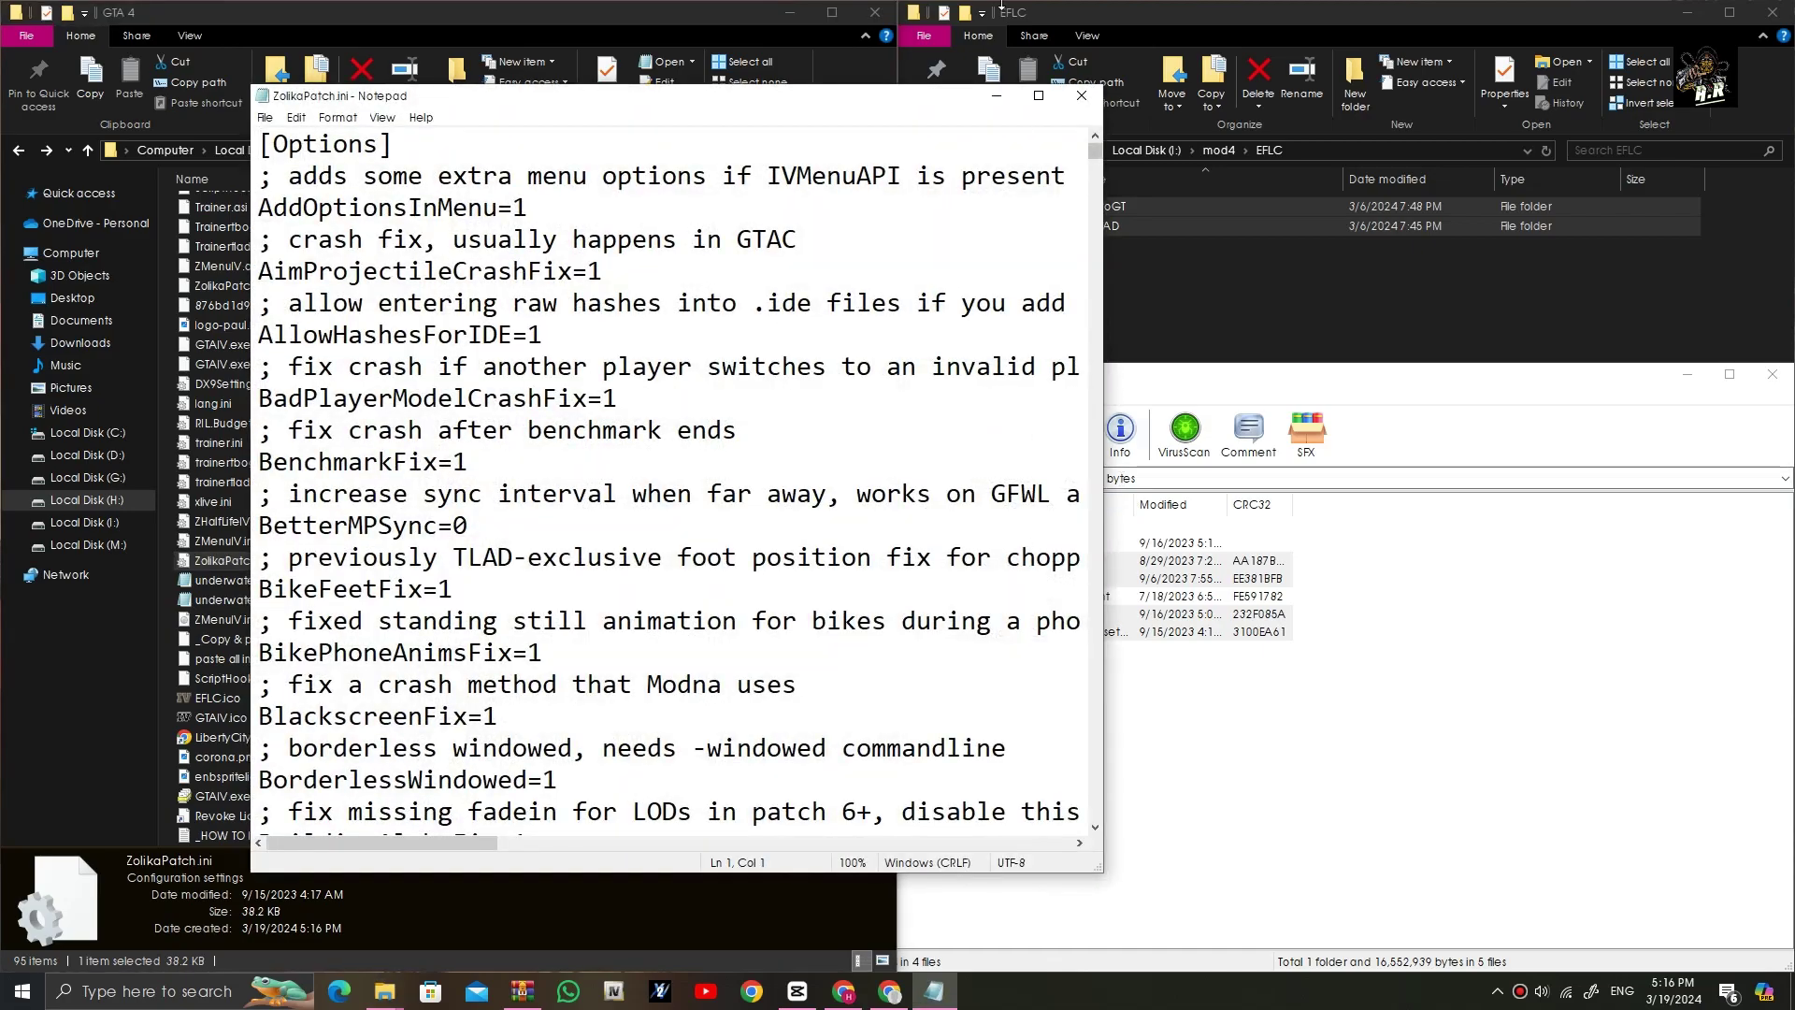
{"action": "left_click", "coordinate": [1037, 96]}
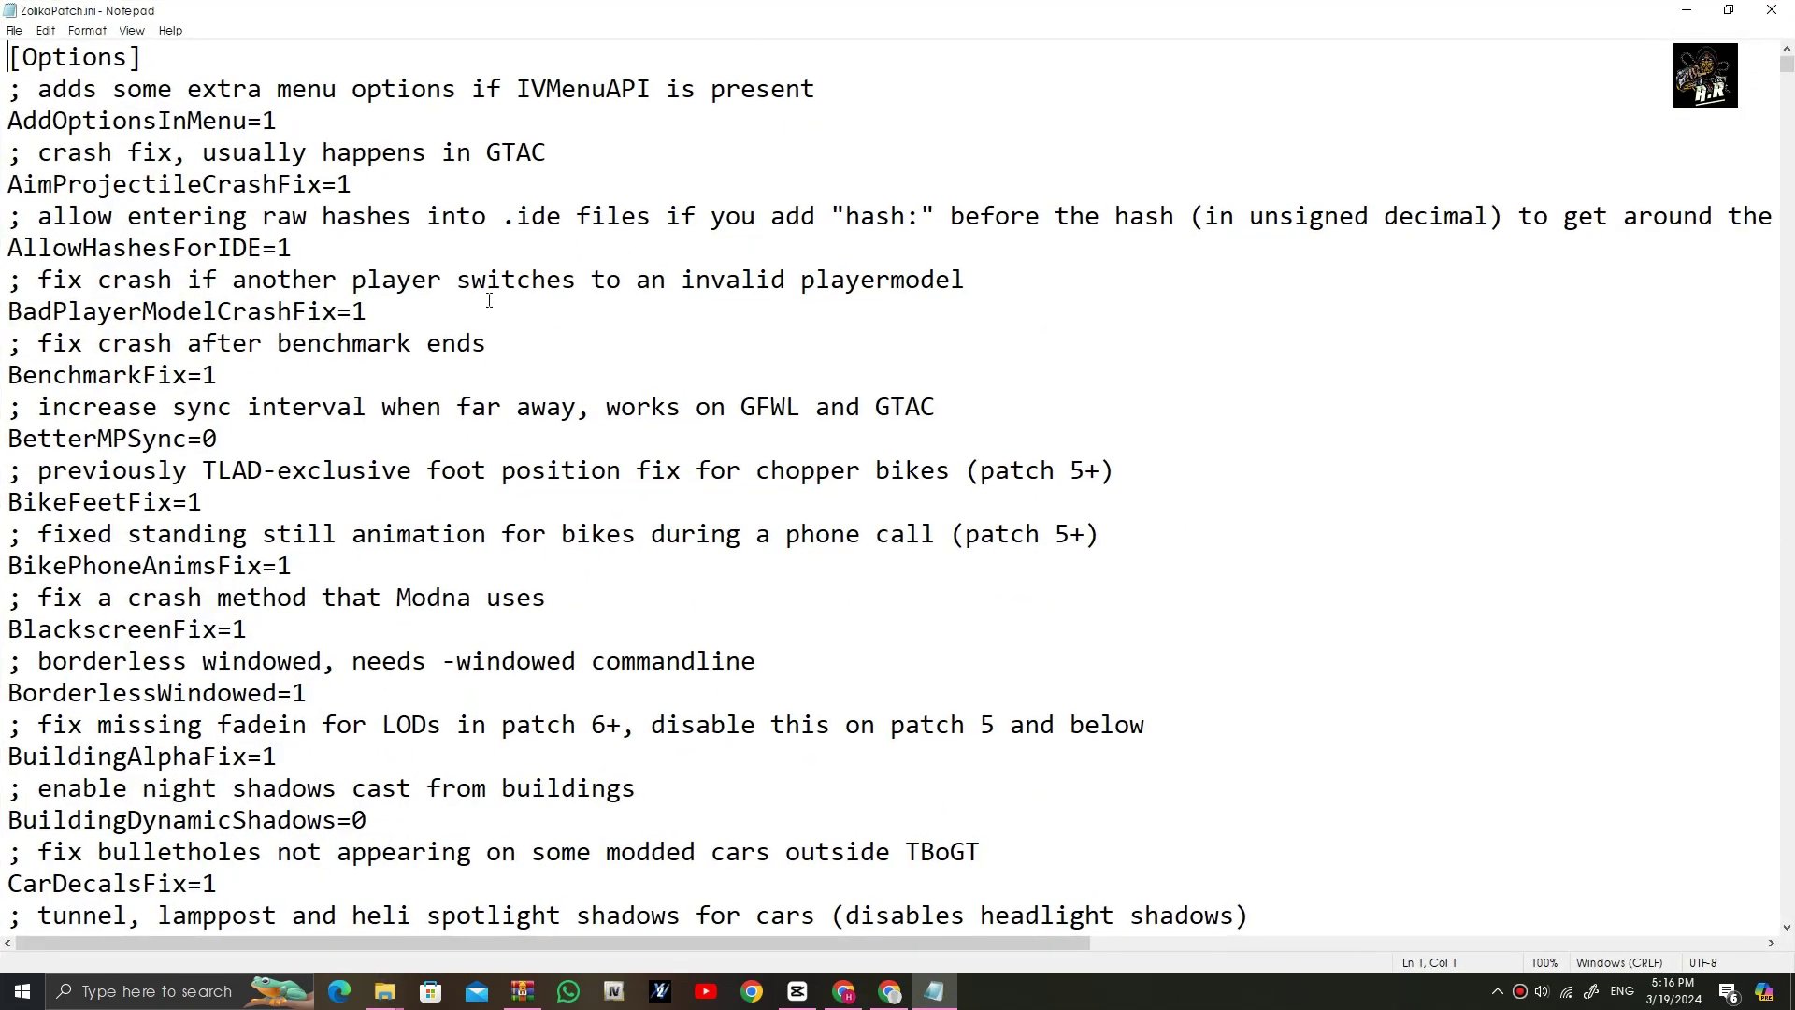
- Look through the patch options in ZolikaPatch.ini and check the LaunchWithPlayGTAIV setting
{"action": "scroll", "coordinate": [488, 300], "scroll_direction": "down", "scroll_amount": 7}
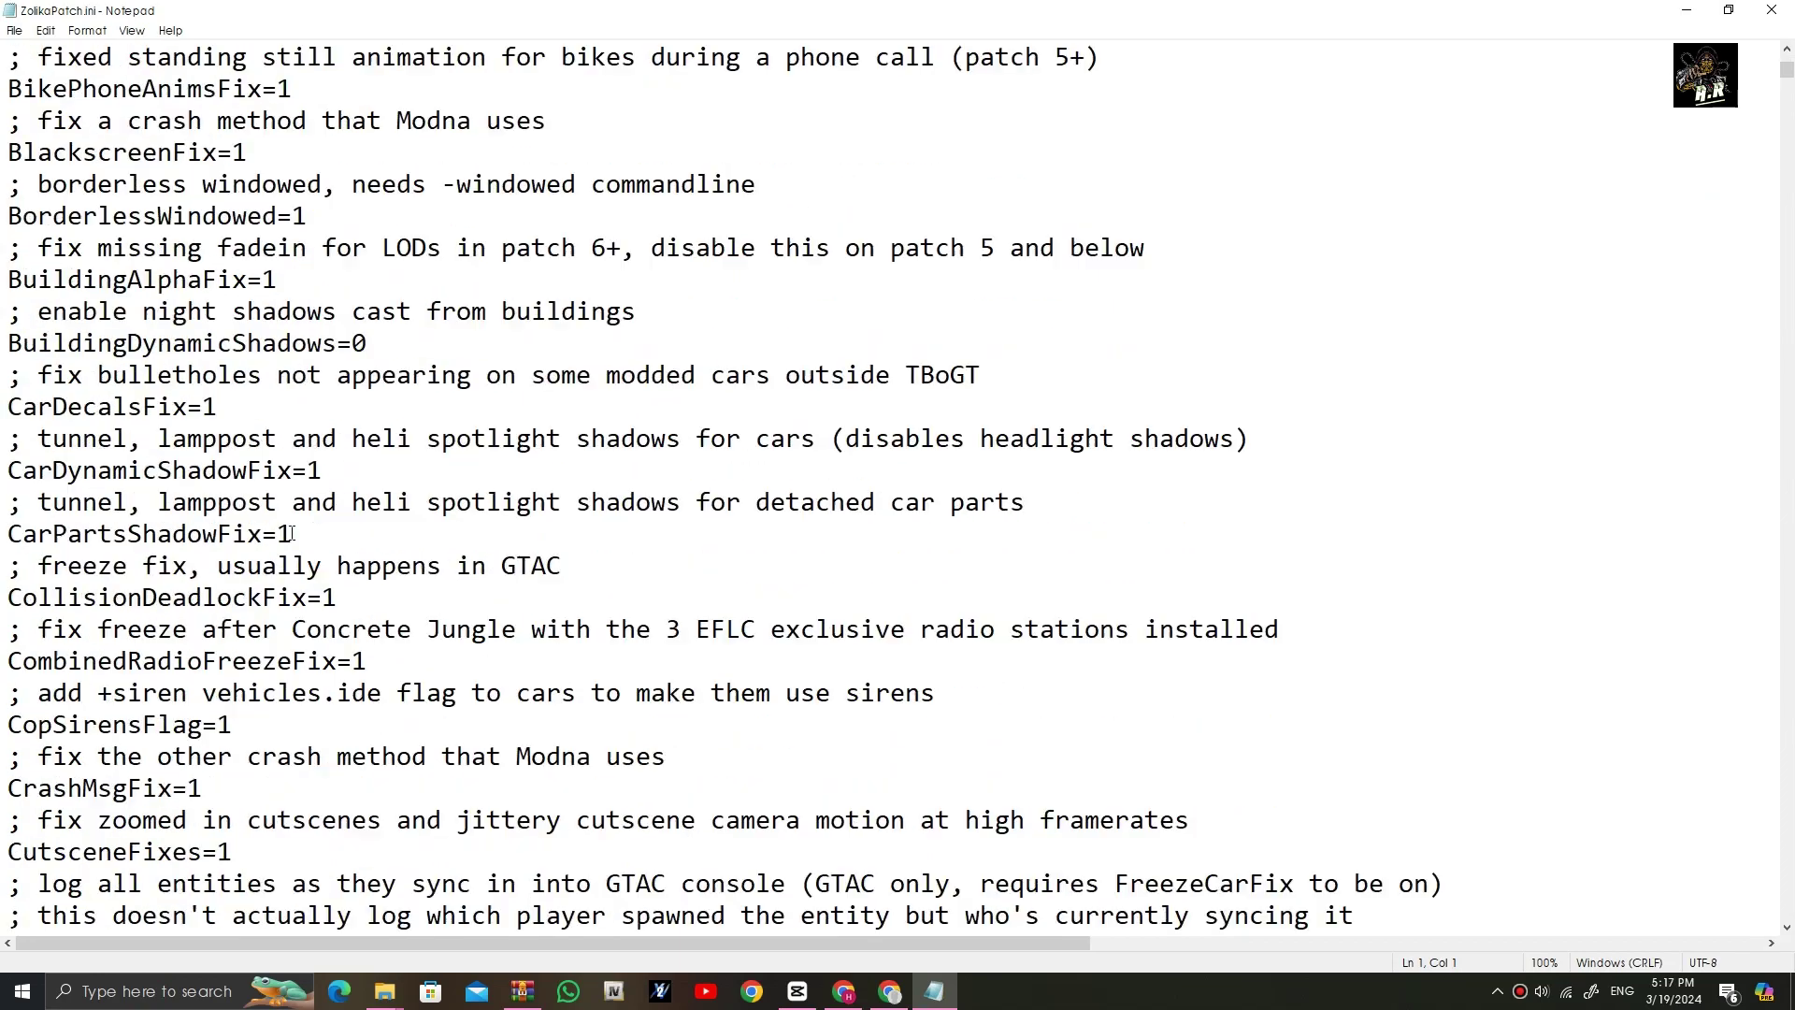
{"action": "scroll", "coordinate": [132, 743], "scroll_direction": "down", "scroll_amount": 6}
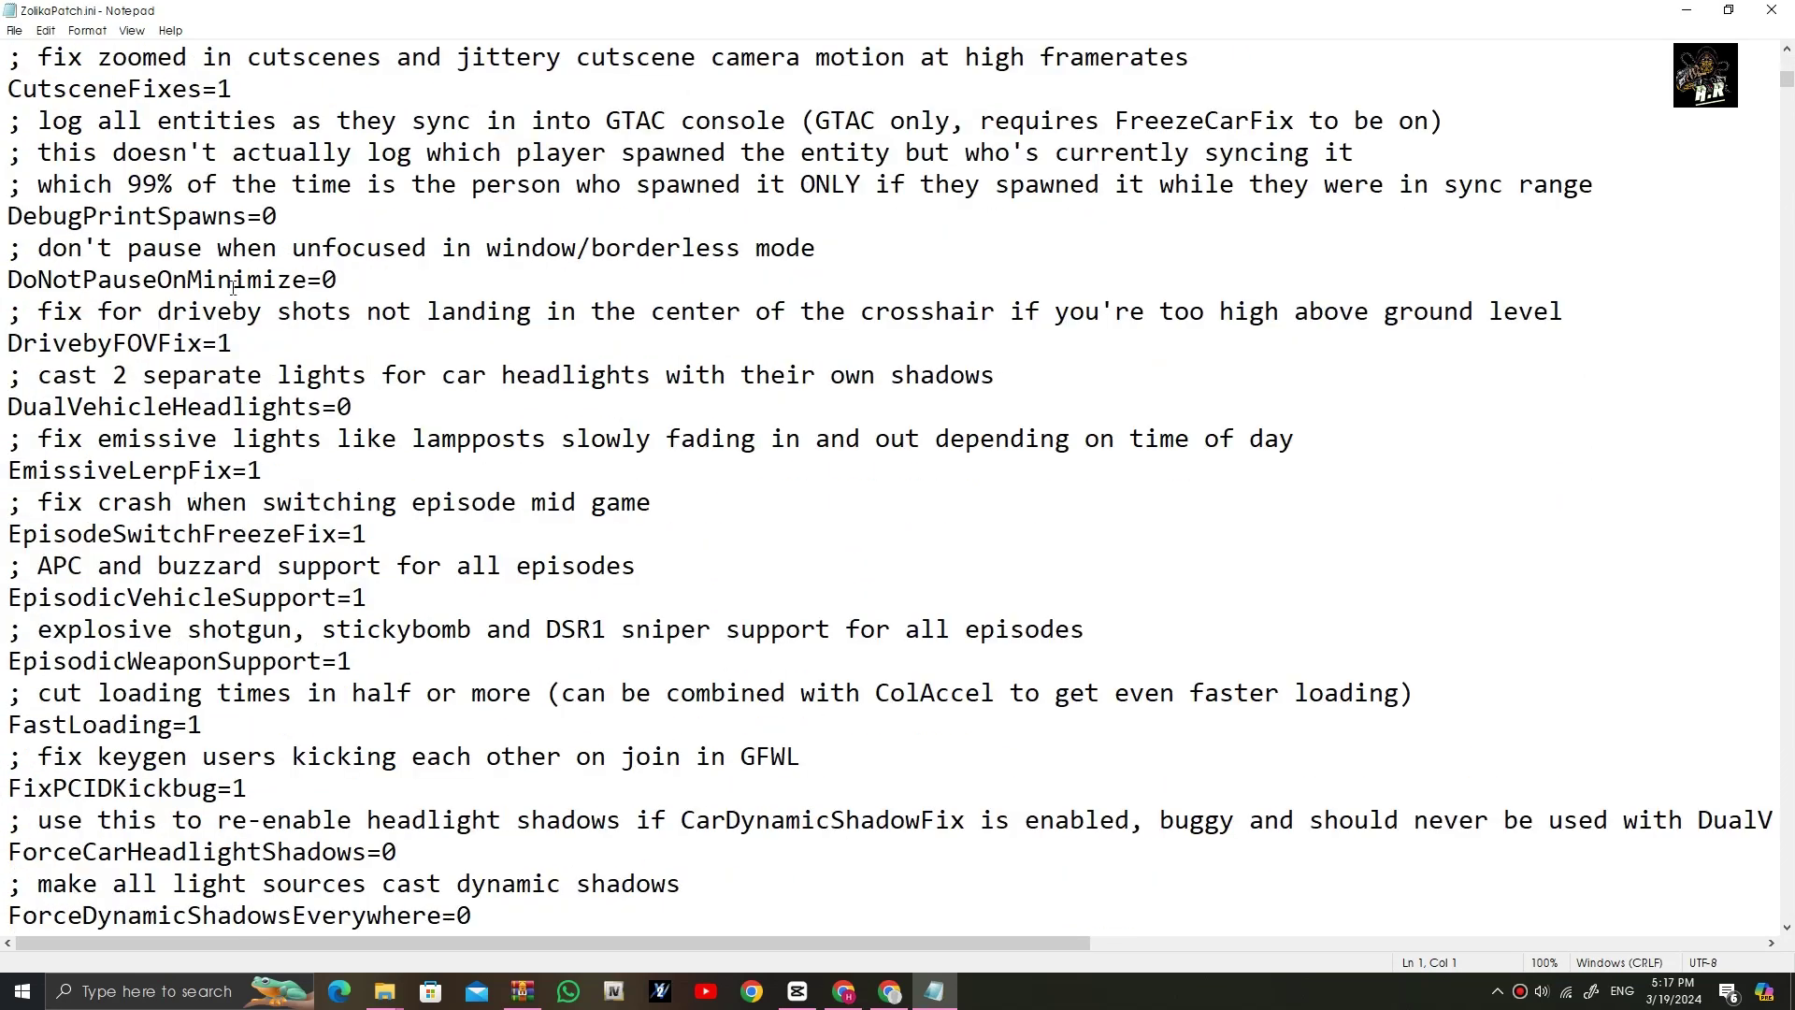
{"action": "scroll", "coordinate": [167, 516], "scroll_direction": "down", "scroll_amount": 4}
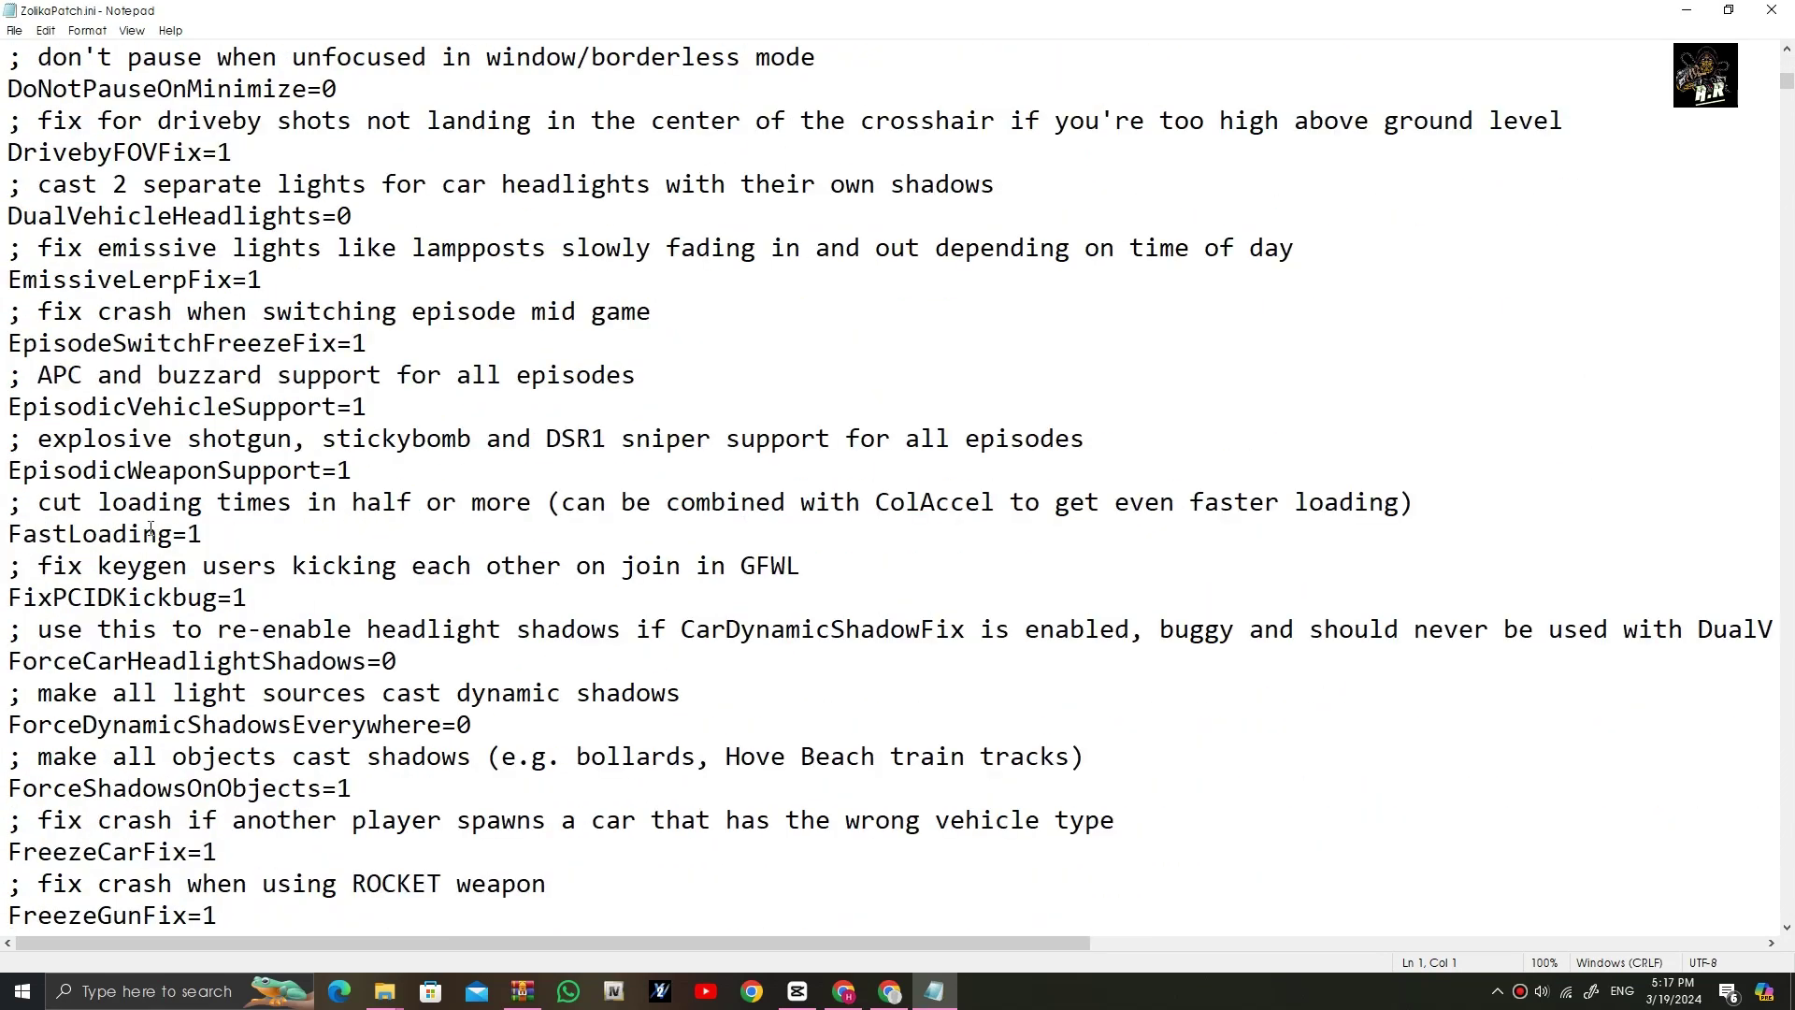
{"action": "scroll", "coordinate": [162, 564], "scroll_direction": "down", "scroll_amount": 9}
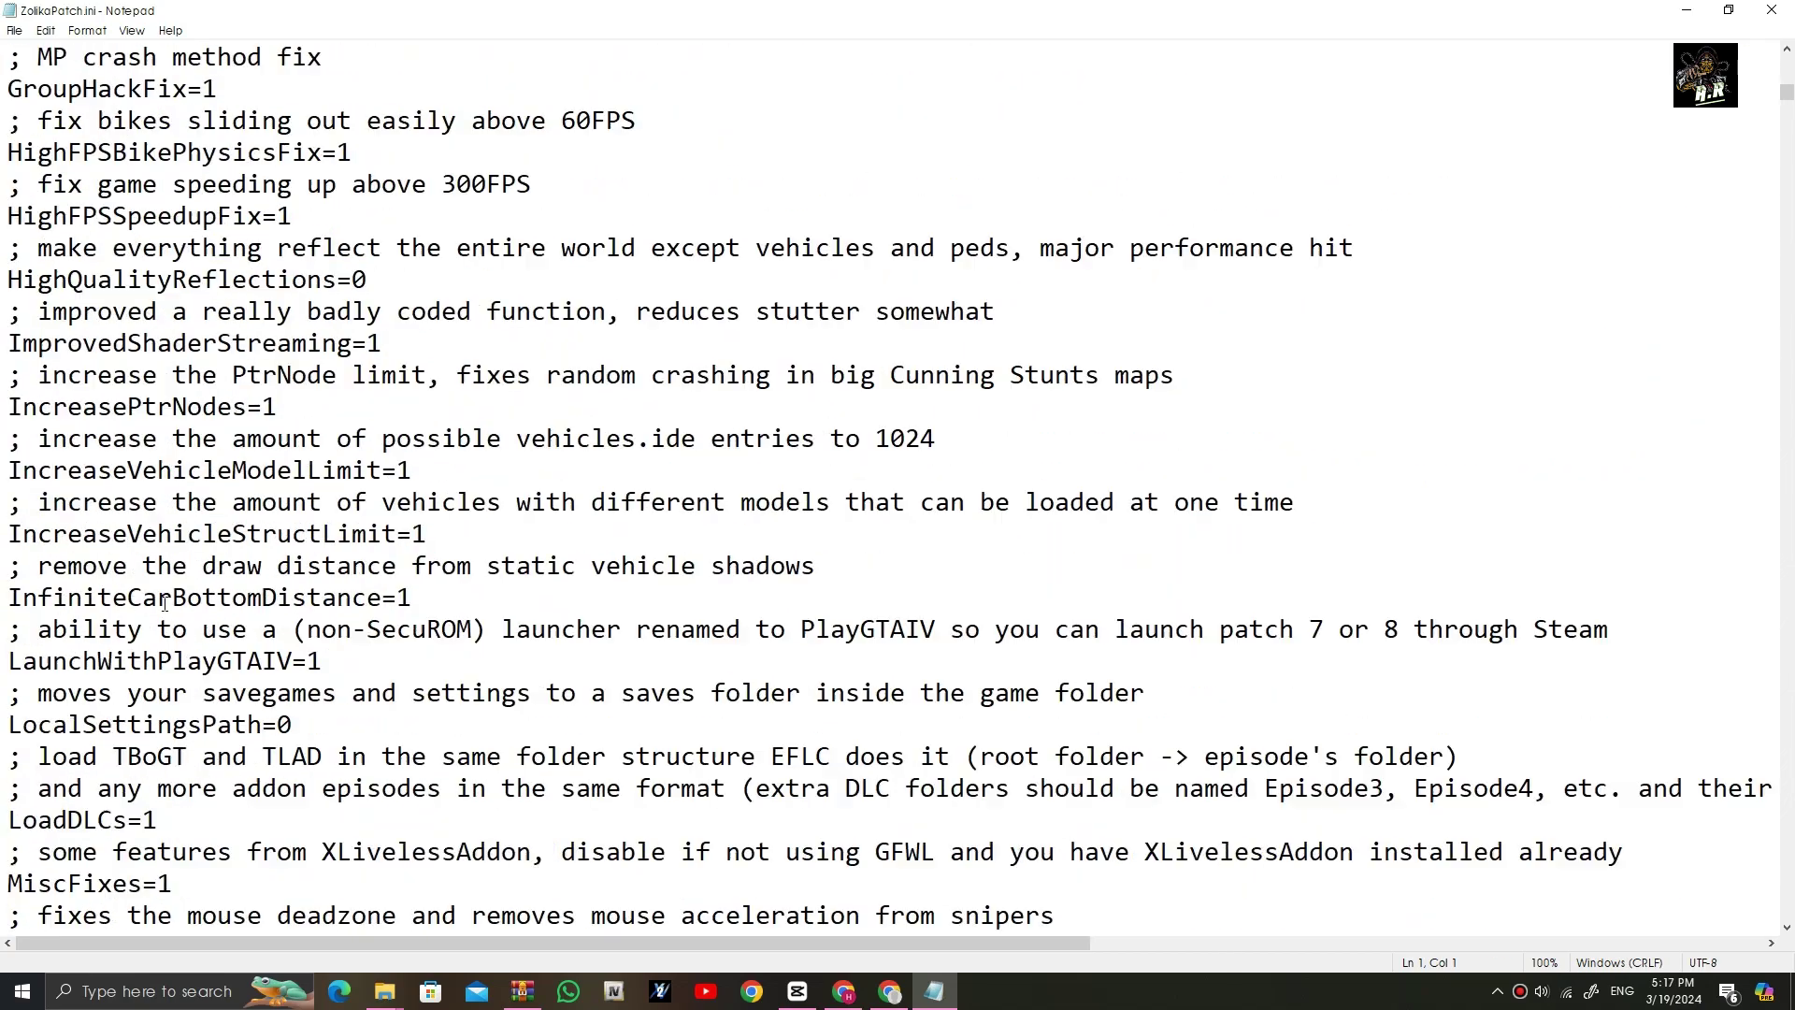
{"action": "left_click", "coordinate": [374, 568]}
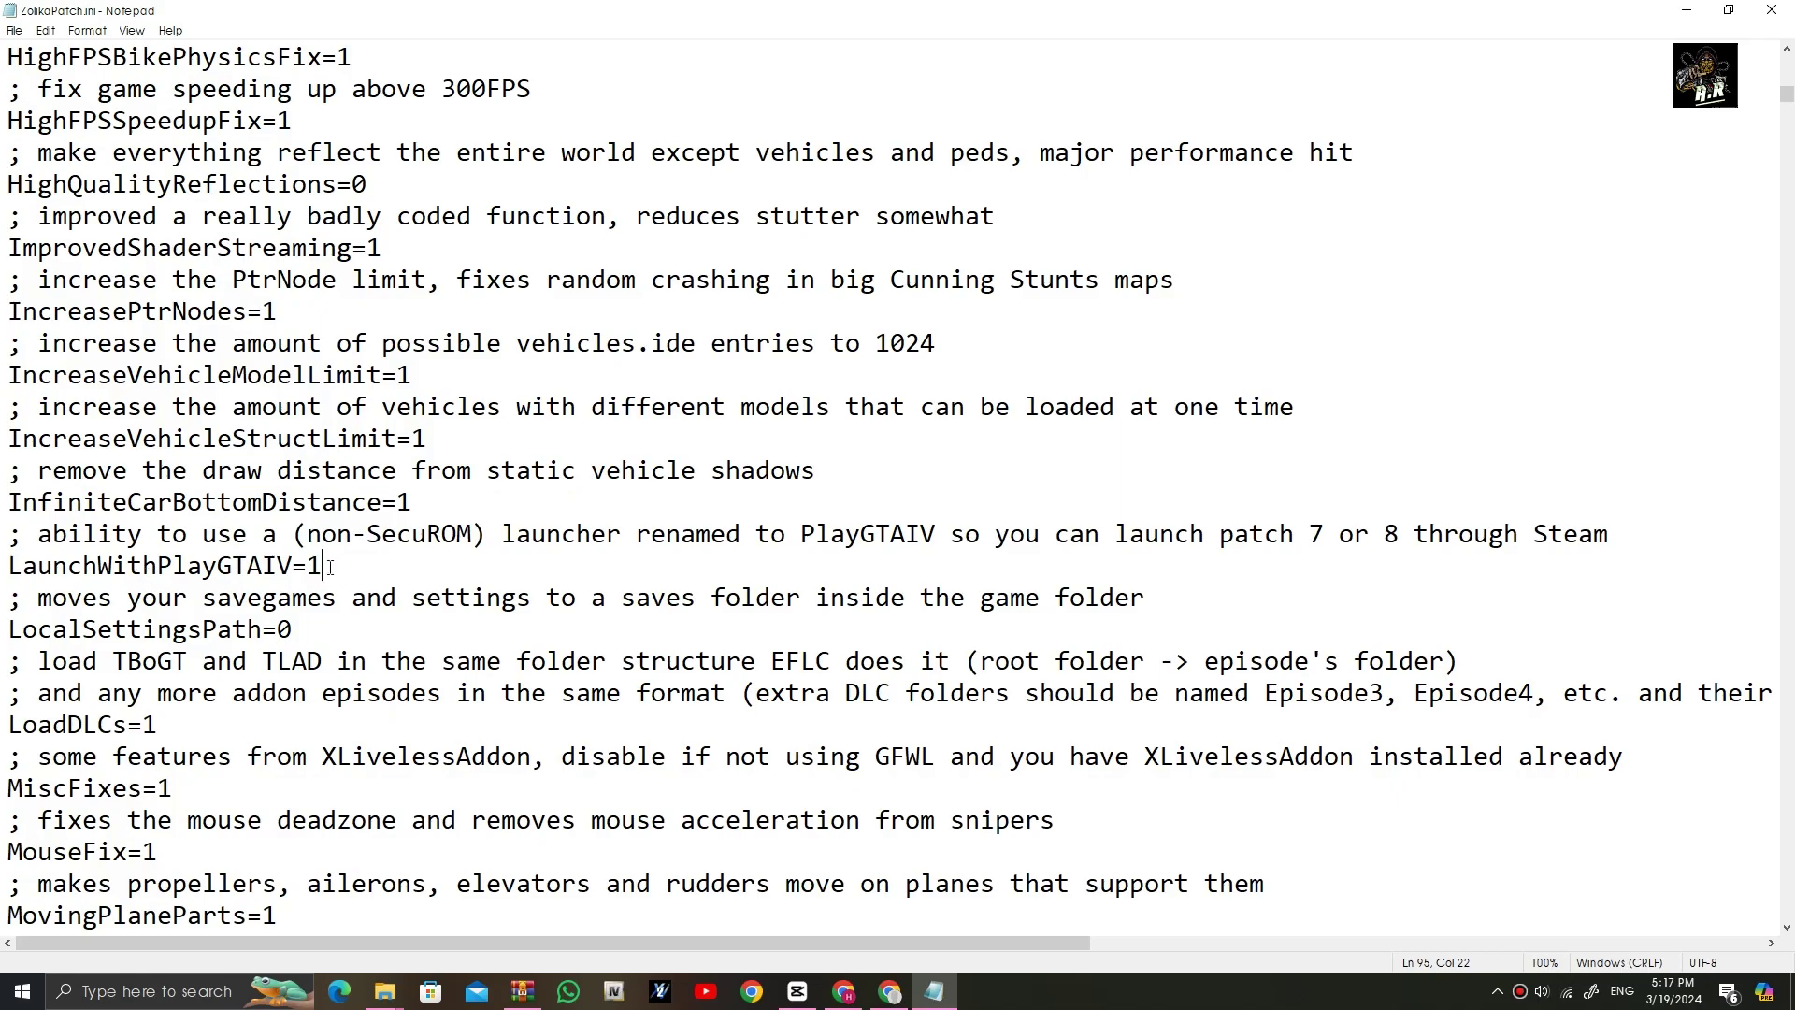
- Search ZolikaPatch.ini for "DLC", check the LoadDLCs setting, and close the file
{"action": "scroll", "coordinate": [329, 568], "scroll_direction": "down", "scroll_amount": 8}
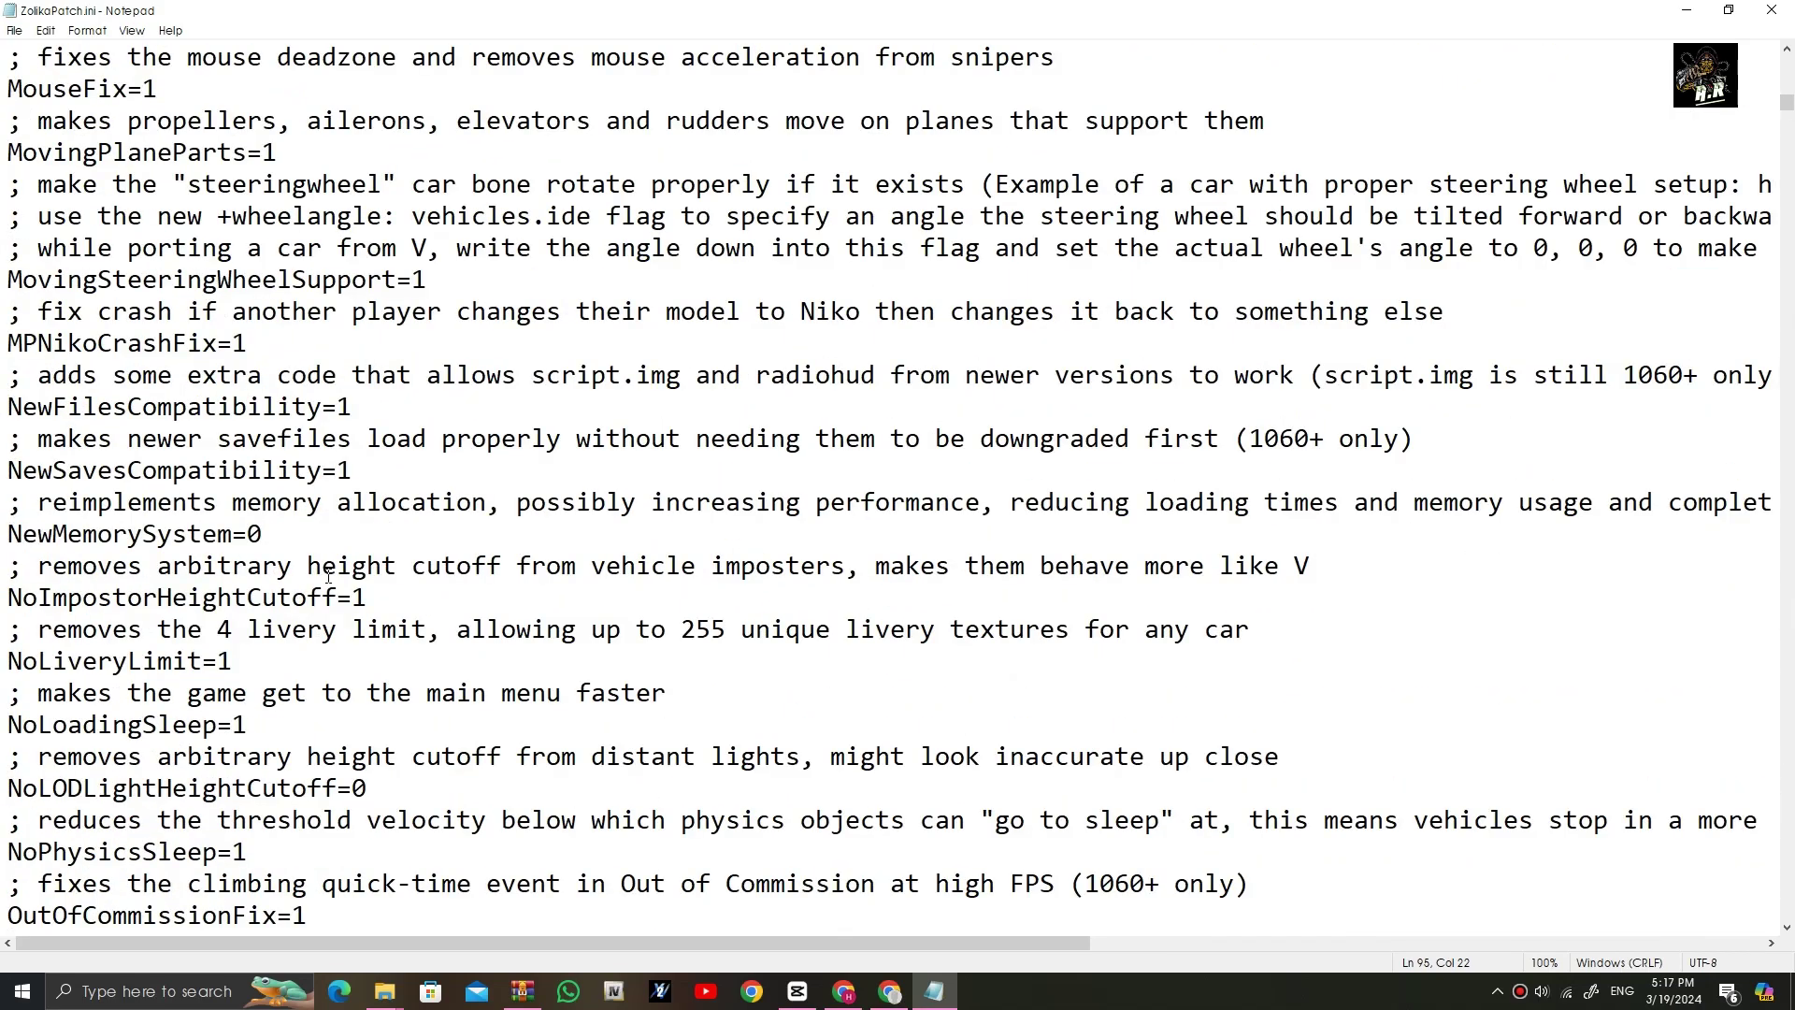
{"action": "scroll", "coordinate": [329, 575], "scroll_direction": "down", "scroll_amount": 5}
{"action": "left_click", "coordinate": [46, 29]}
{"action": "left_click", "coordinate": [47, 29]}
{"action": "left_click", "coordinate": [46, 29]}
{"action": "left_click", "coordinate": [82, 215]}
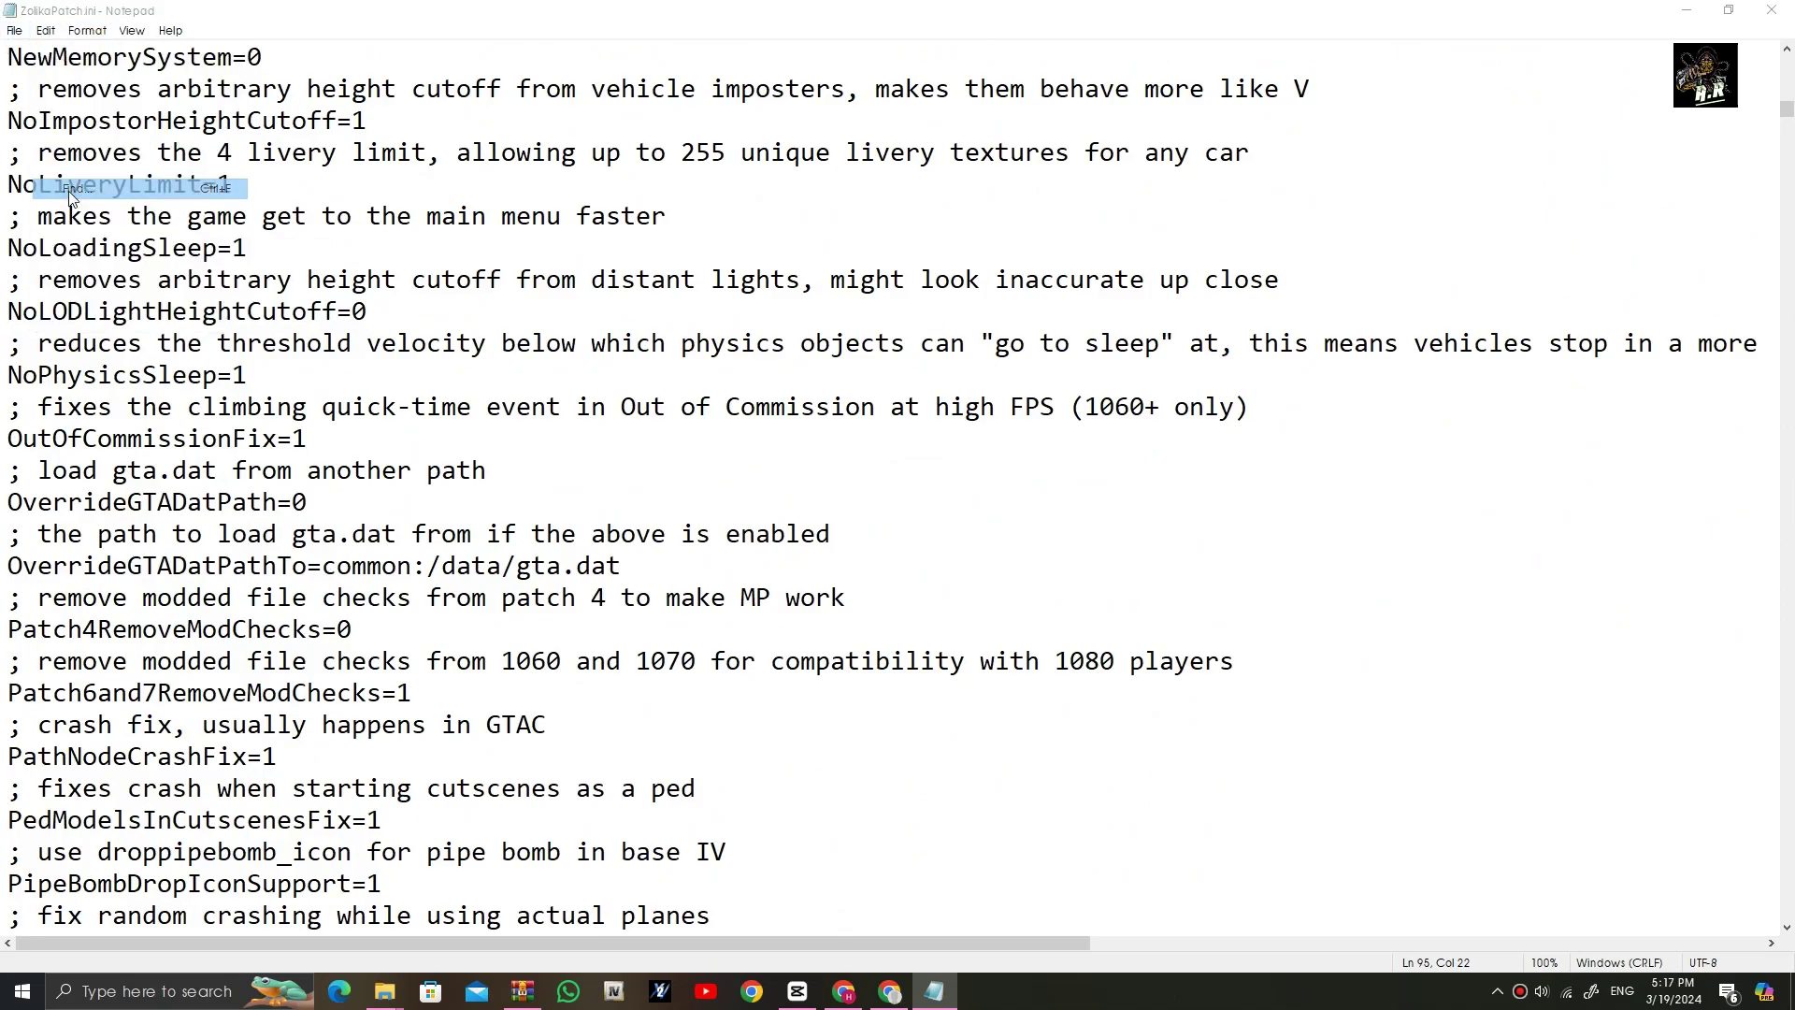
{"action": "key", "text": "ctrl+f"}
{"action": "type", "text": "DLC"}
{"action": "key", "text": "Return"}
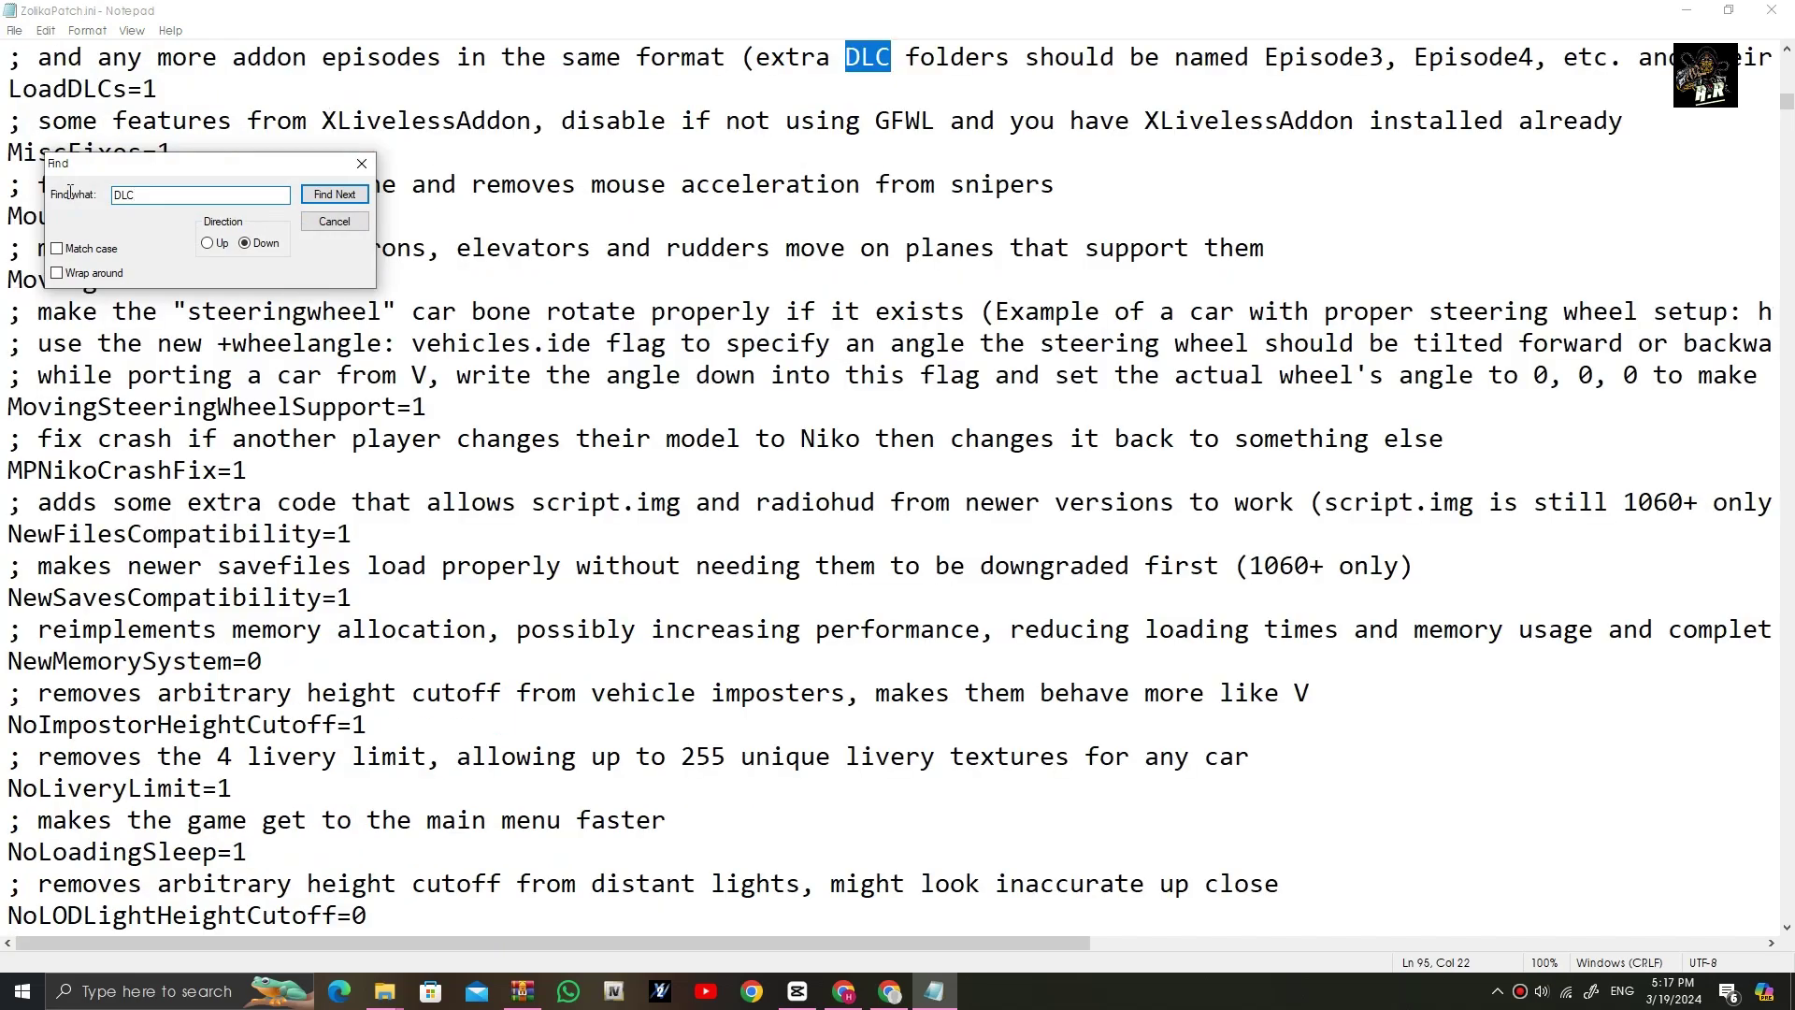
{"action": "left_click", "coordinate": [362, 164]}
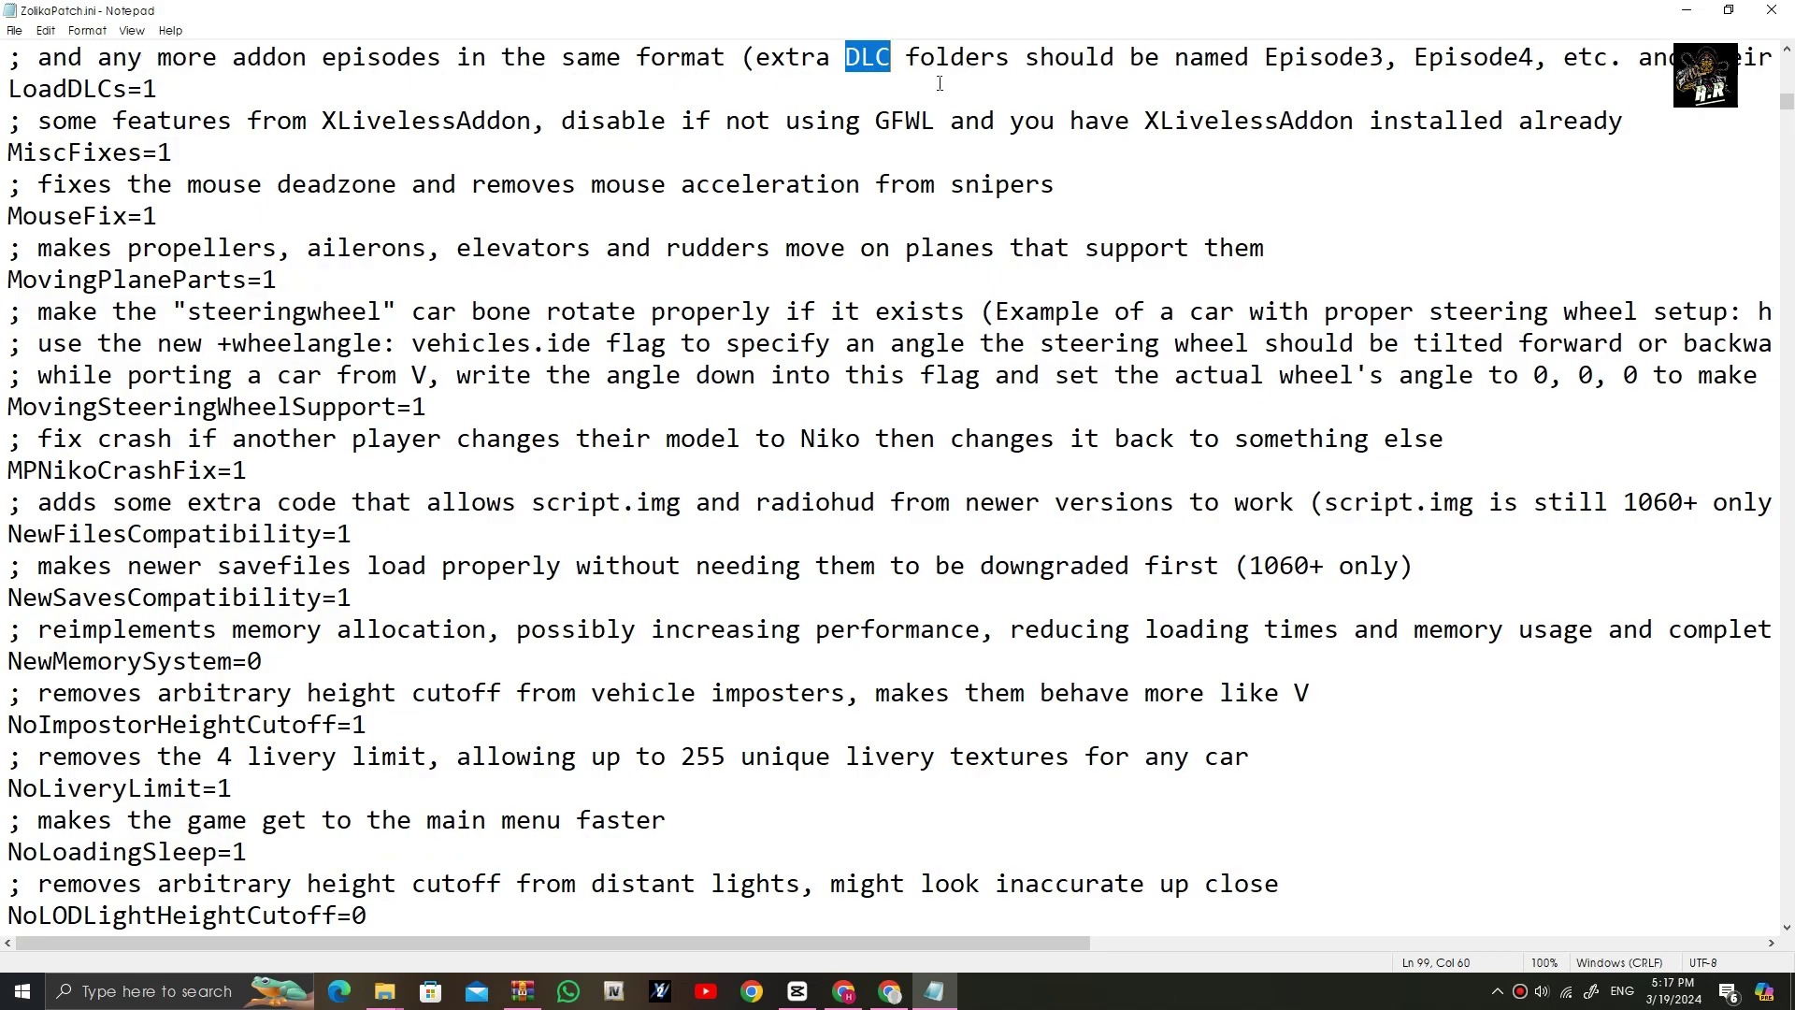
{"action": "left_click", "coordinate": [171, 90]}
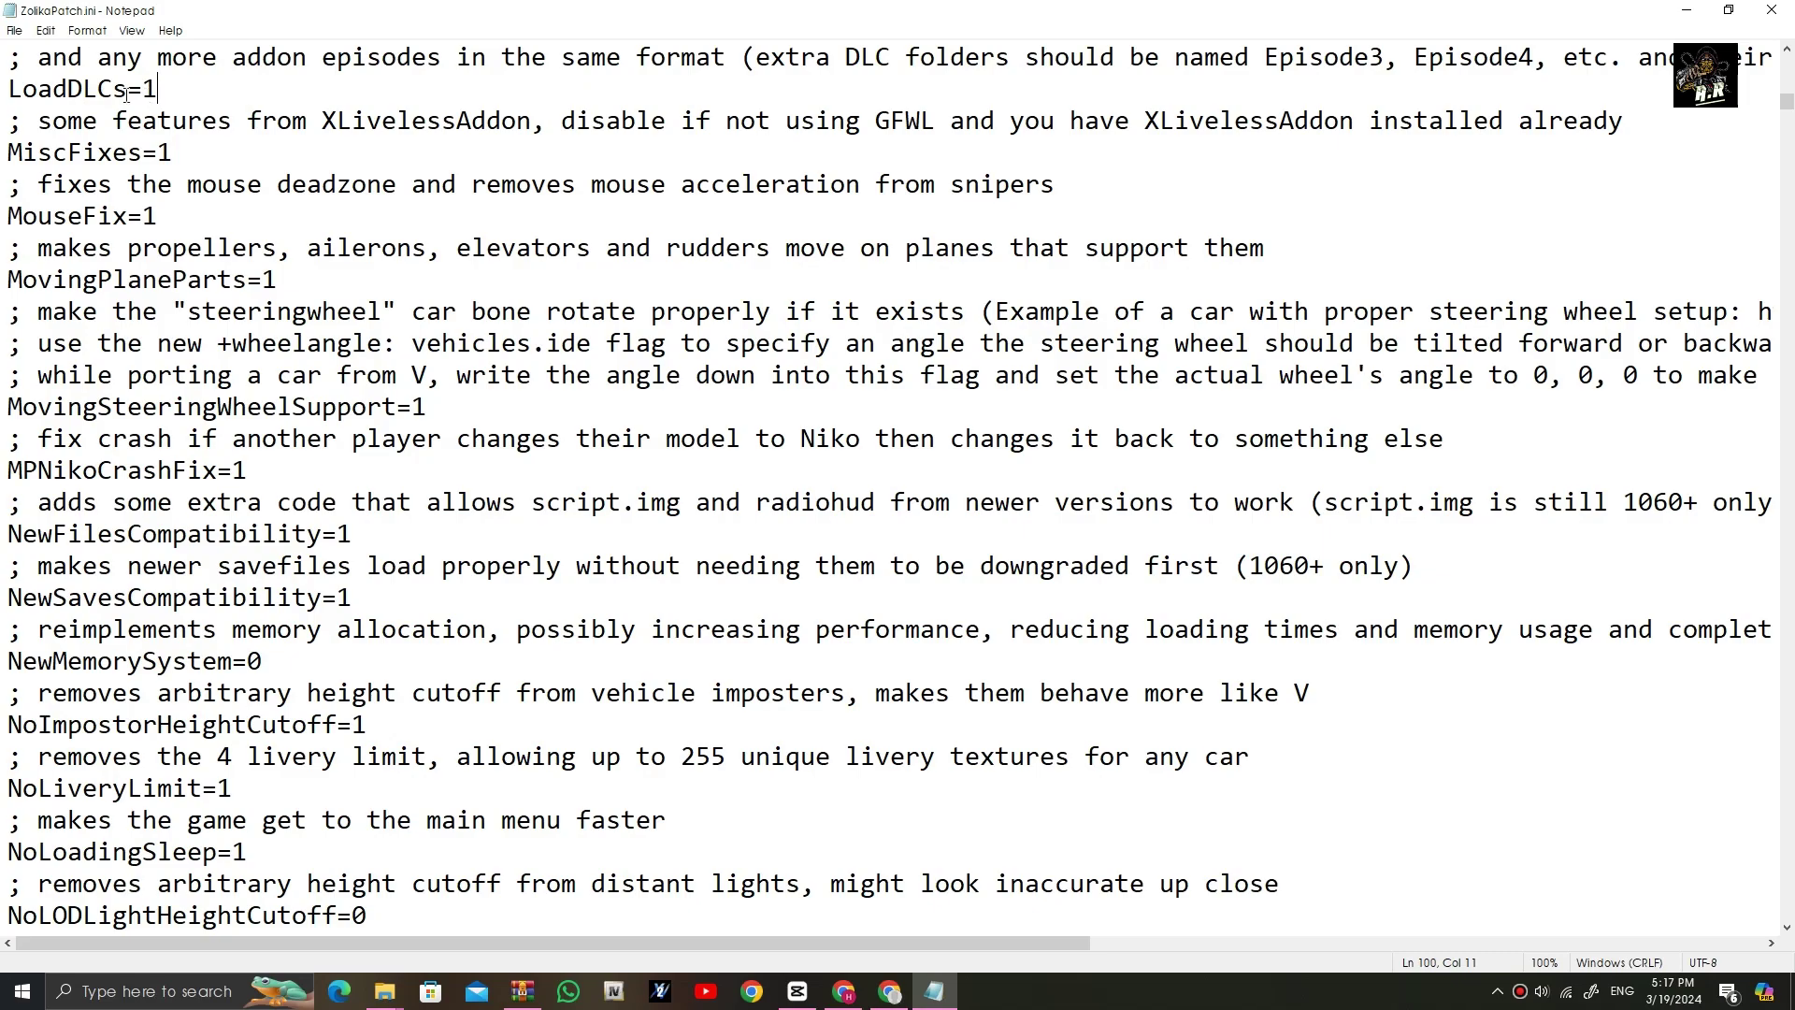
{"action": "left_click", "coordinate": [1771, 10]}
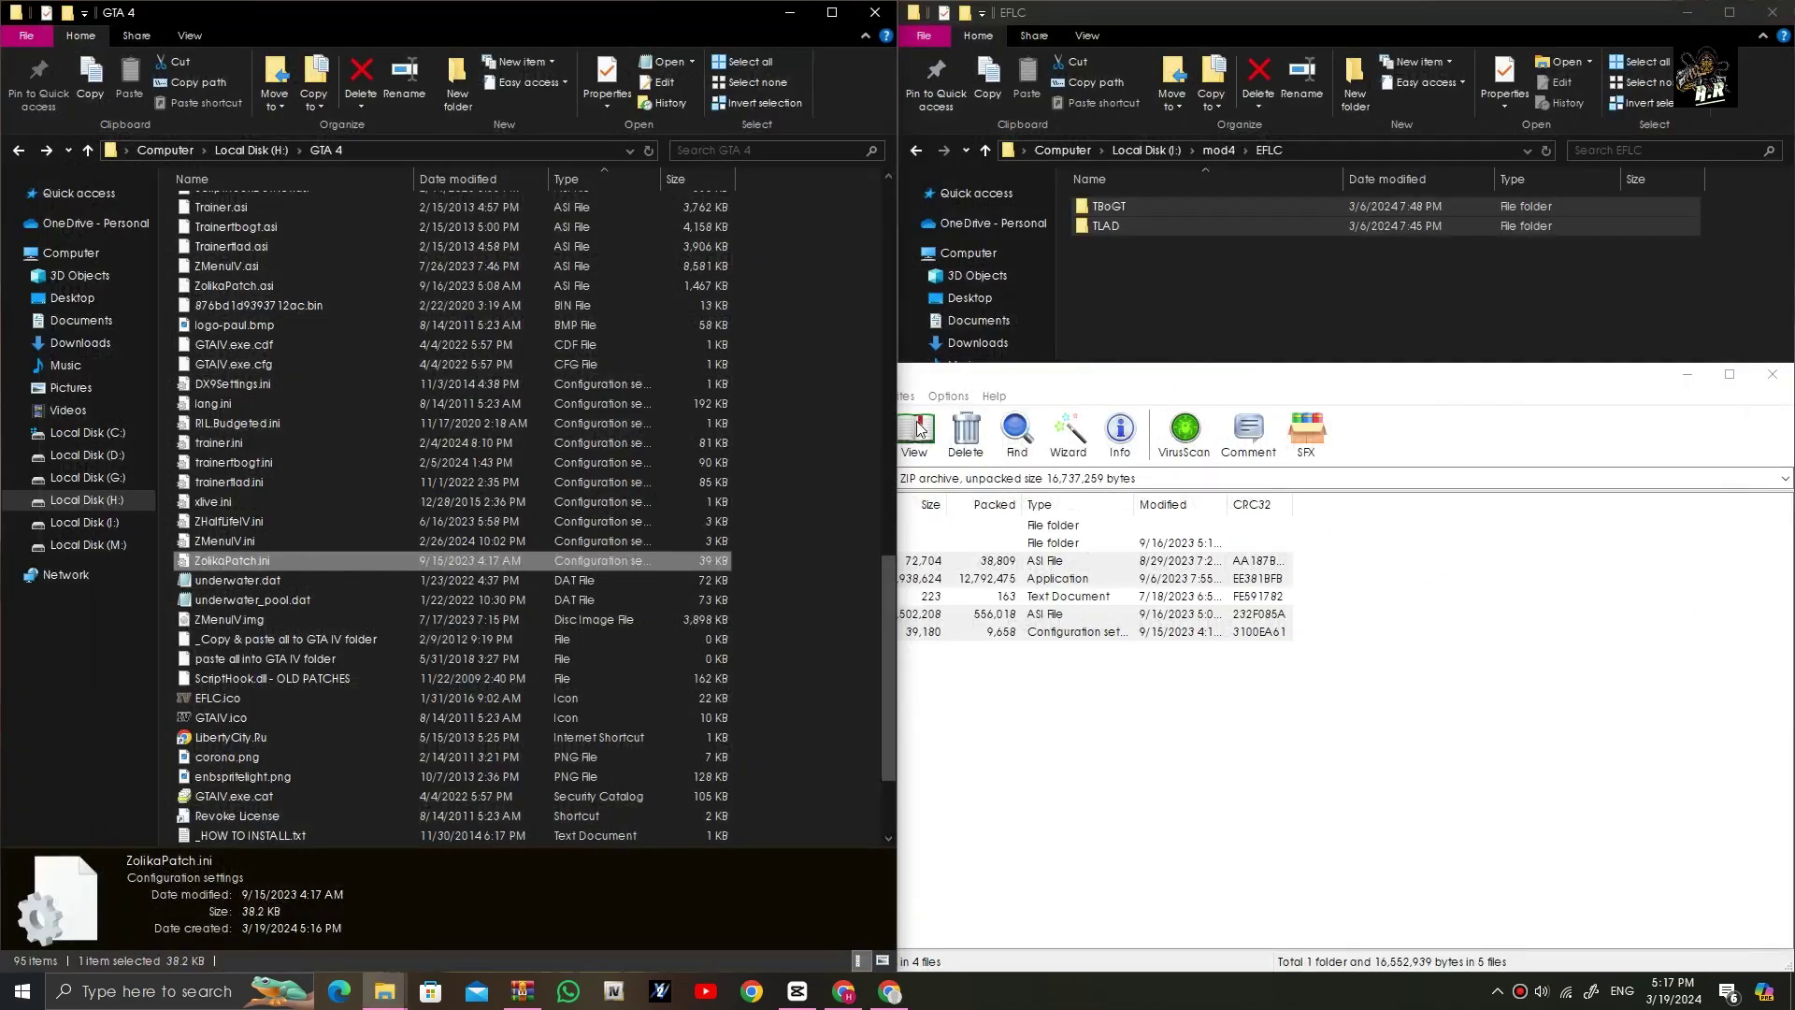
- Switch to the running Grand Theft Auto IV and start The Lost and Damned from Episodes From Liberty City
{"action": "left_click", "coordinate": [835, 438]}
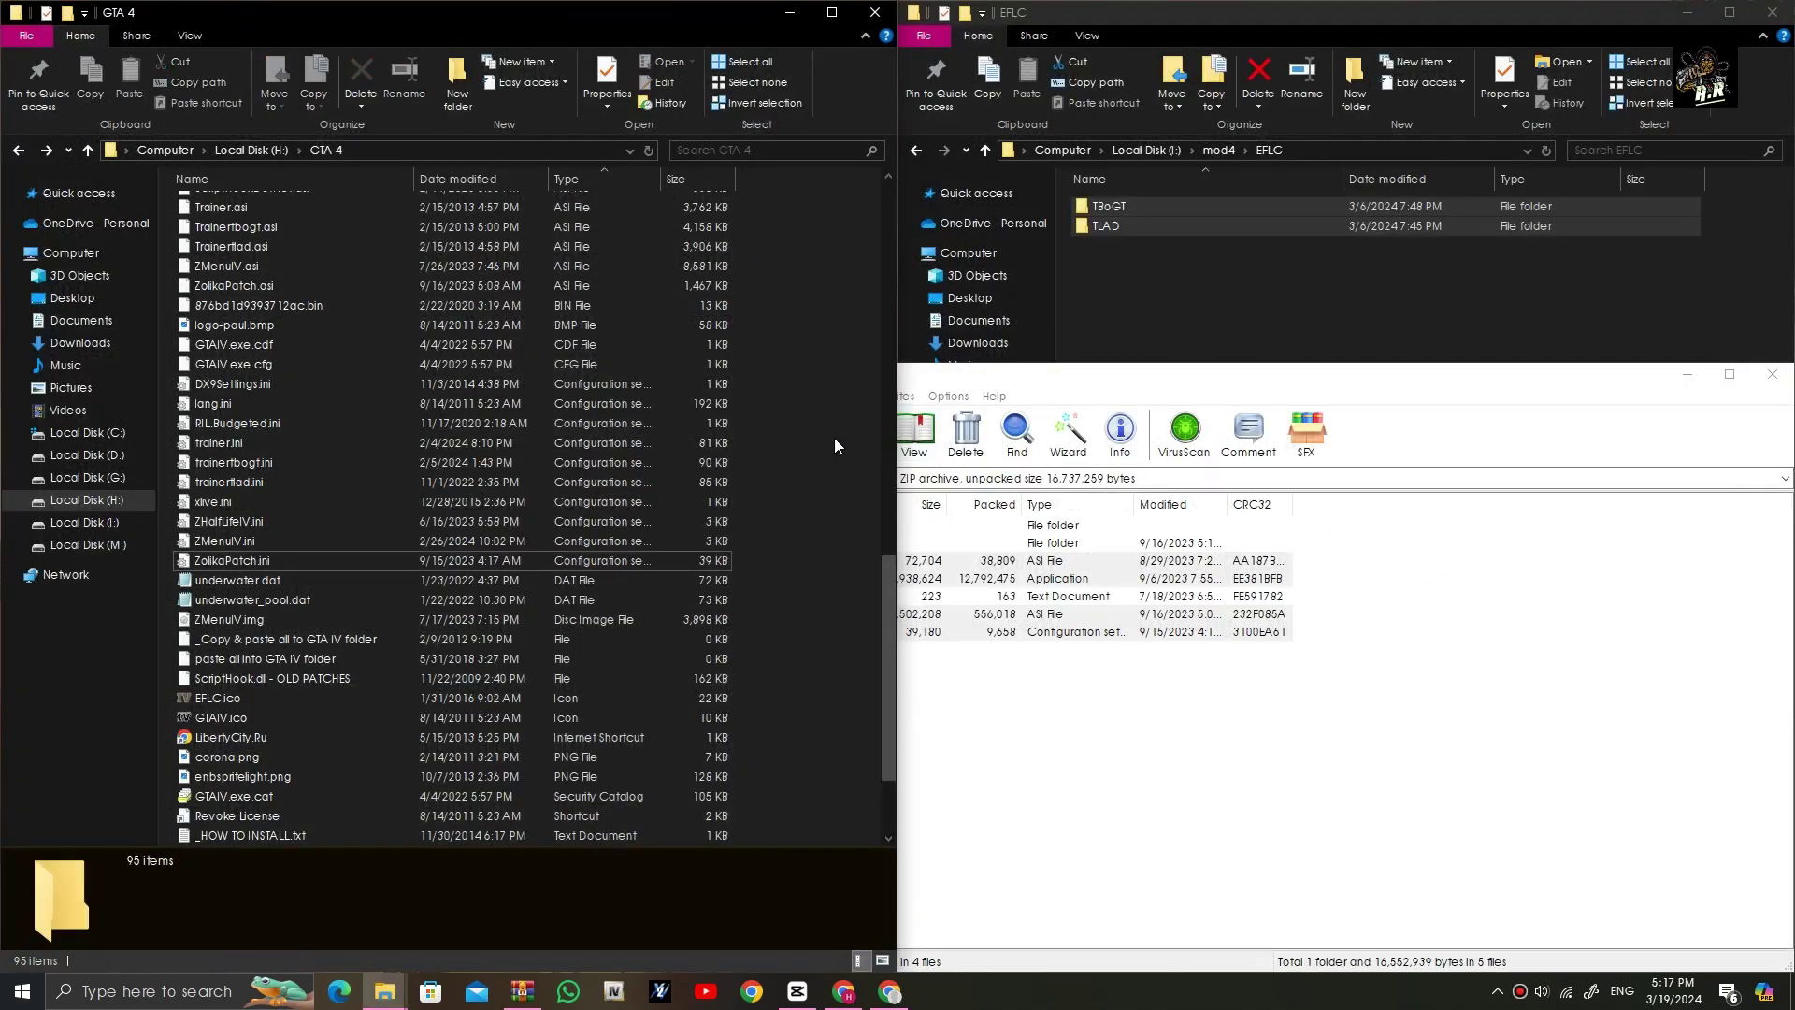
{"action": "scroll", "coordinate": [651, 465], "scroll_direction": "up", "scroll_amount": 8}
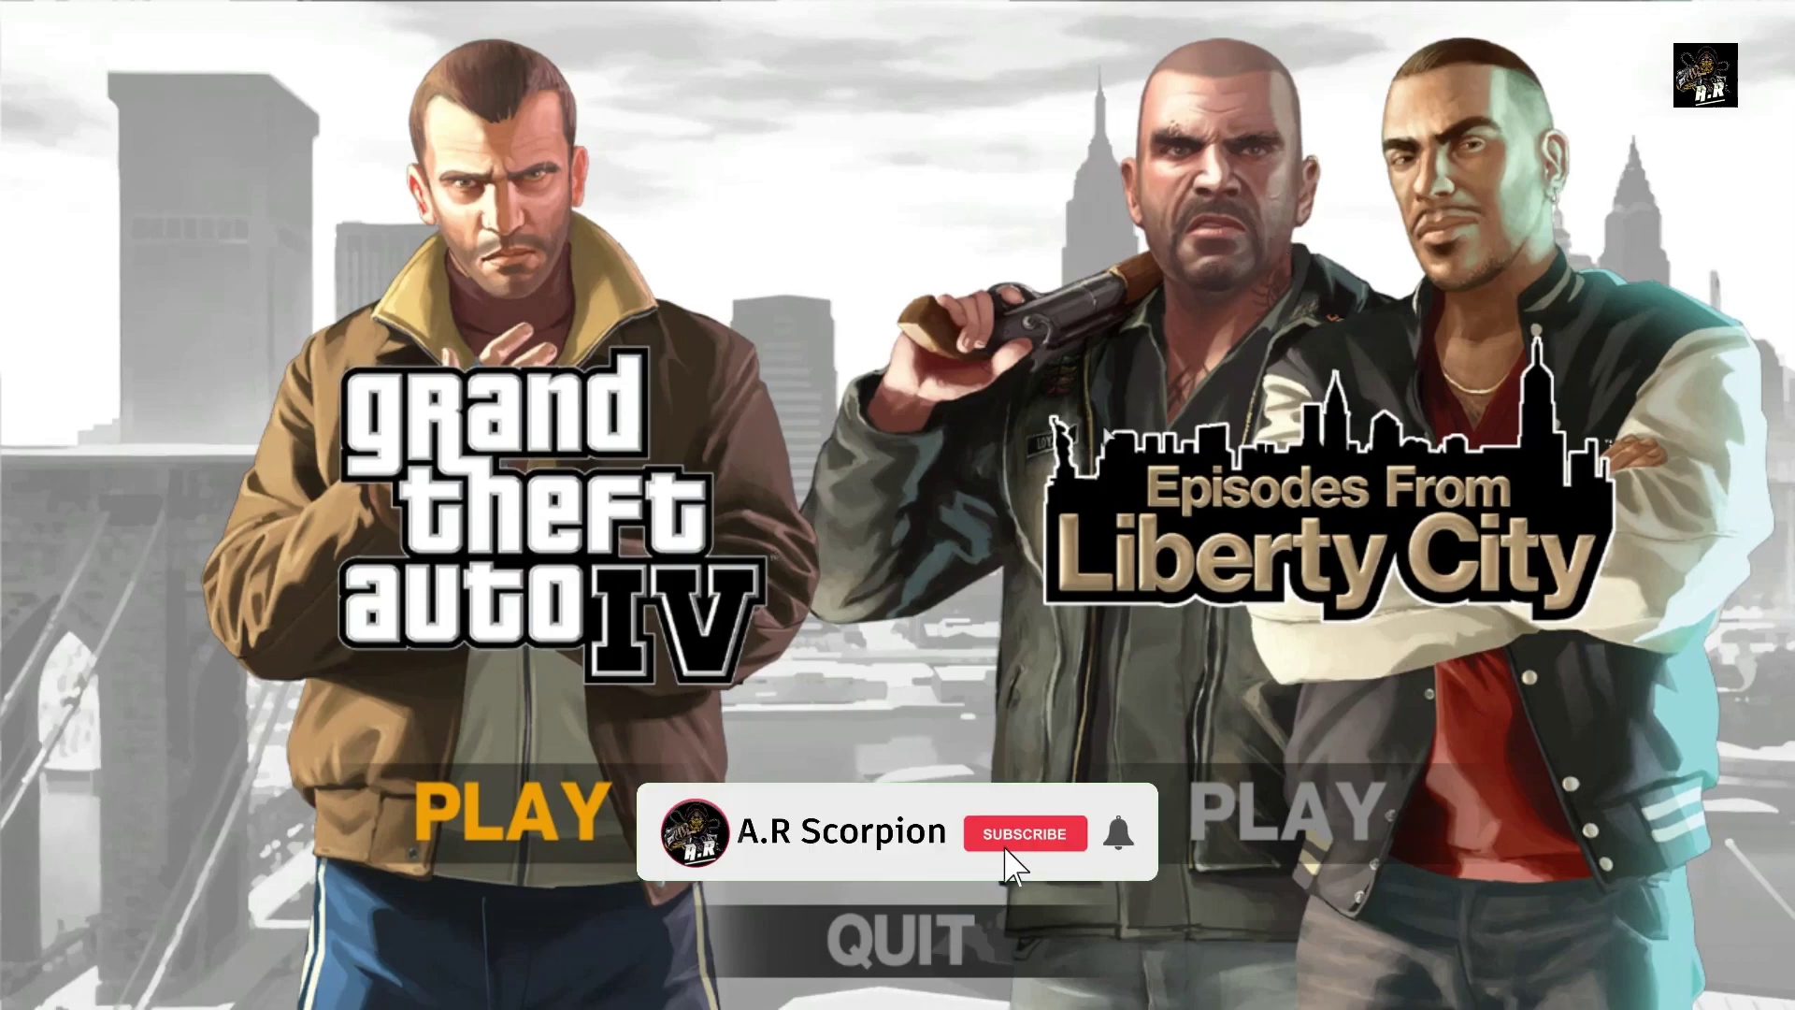
{"action": "left_click", "coordinate": [1306, 818]}
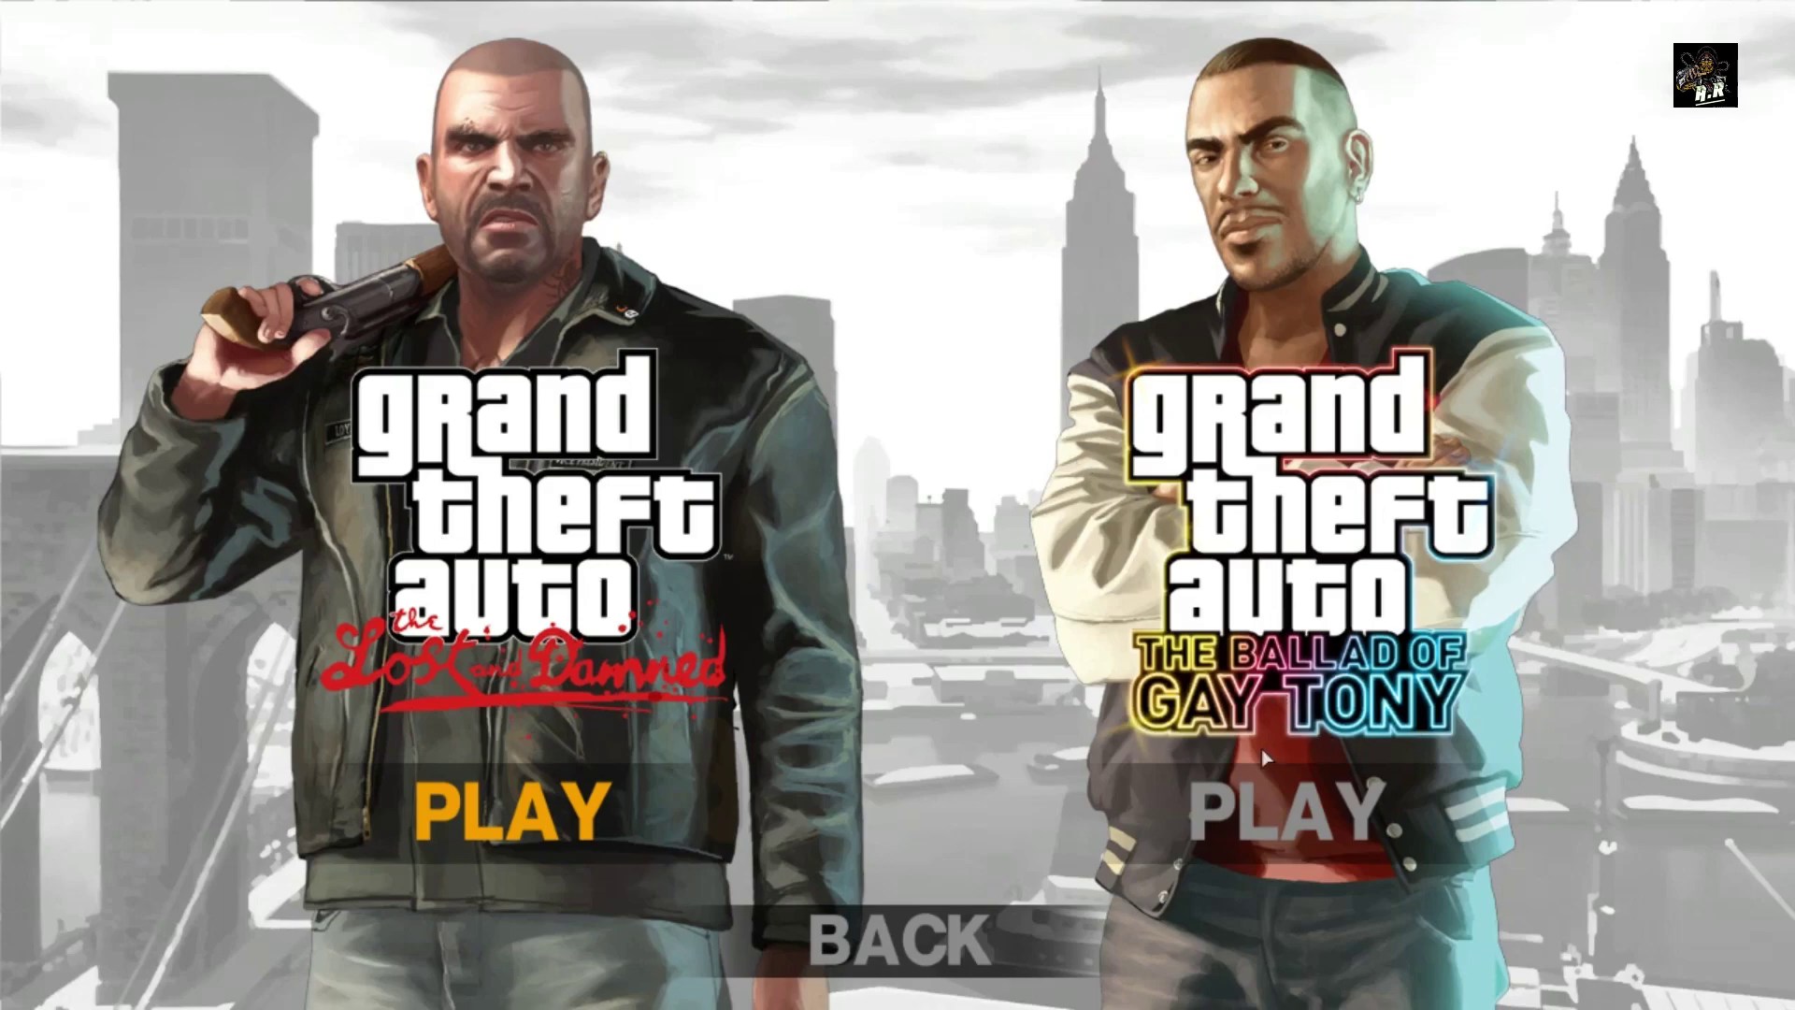
{"action": "left_click", "coordinate": [497, 834]}
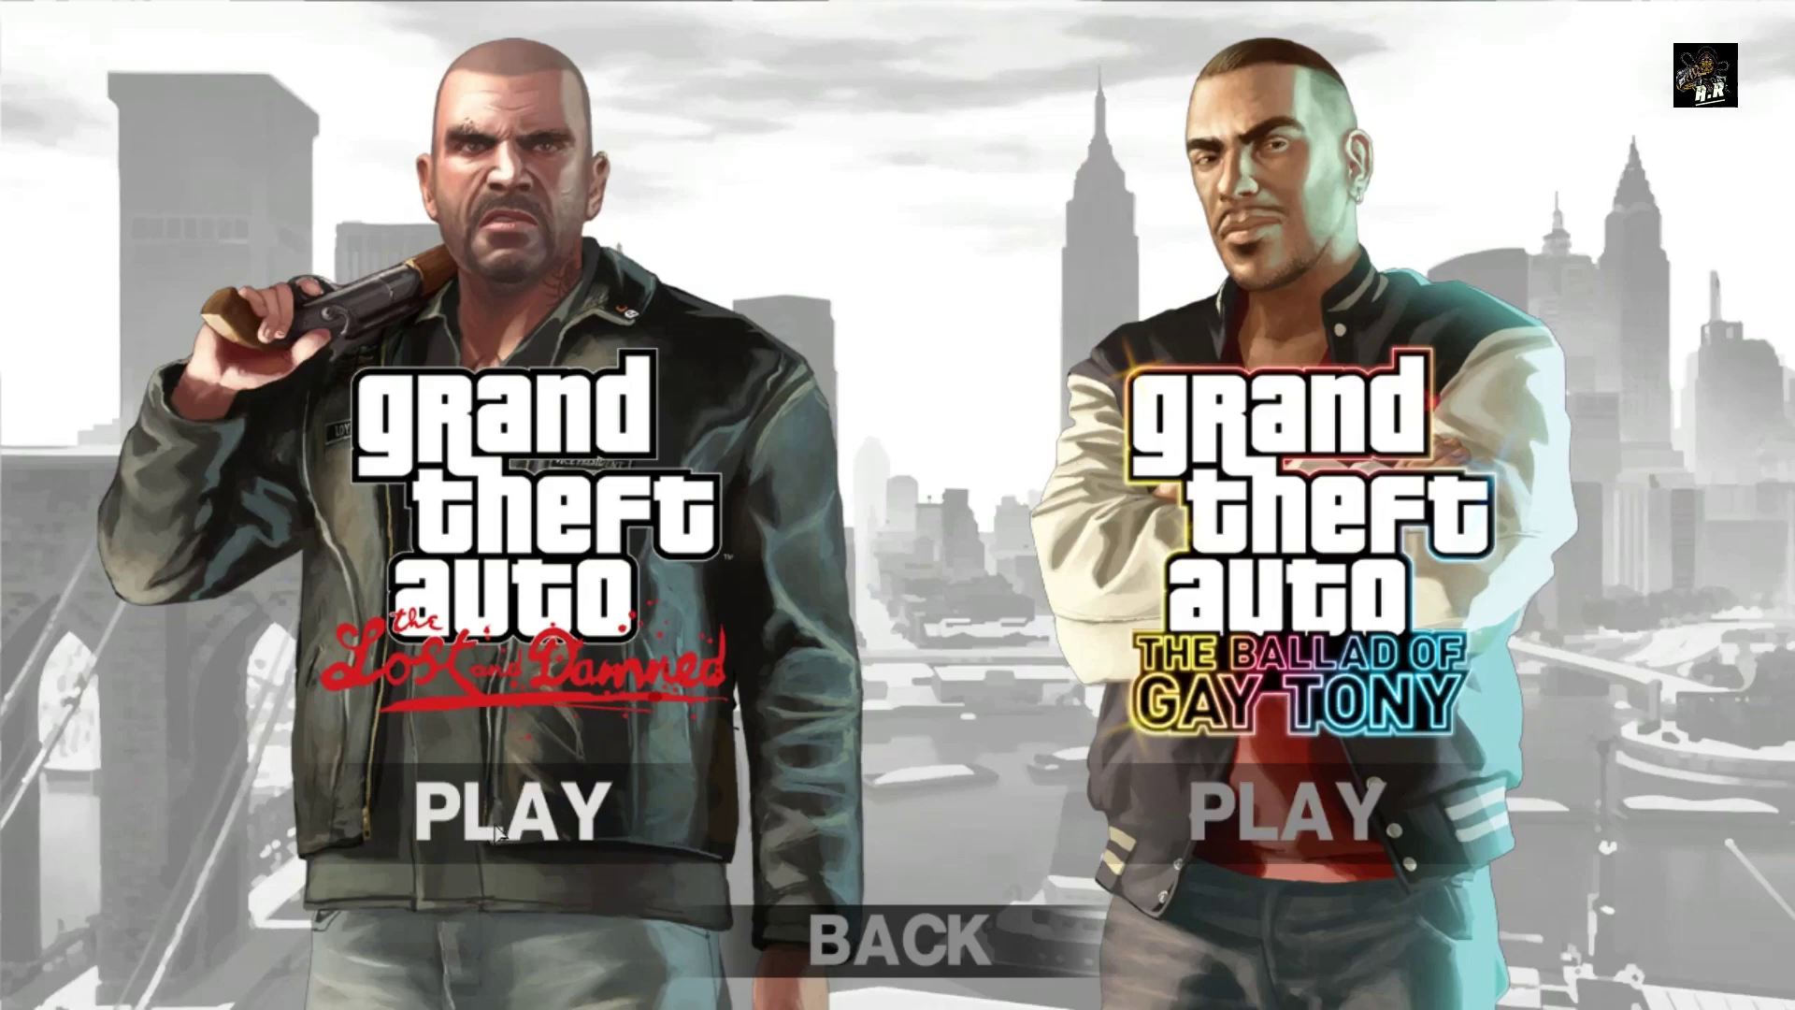